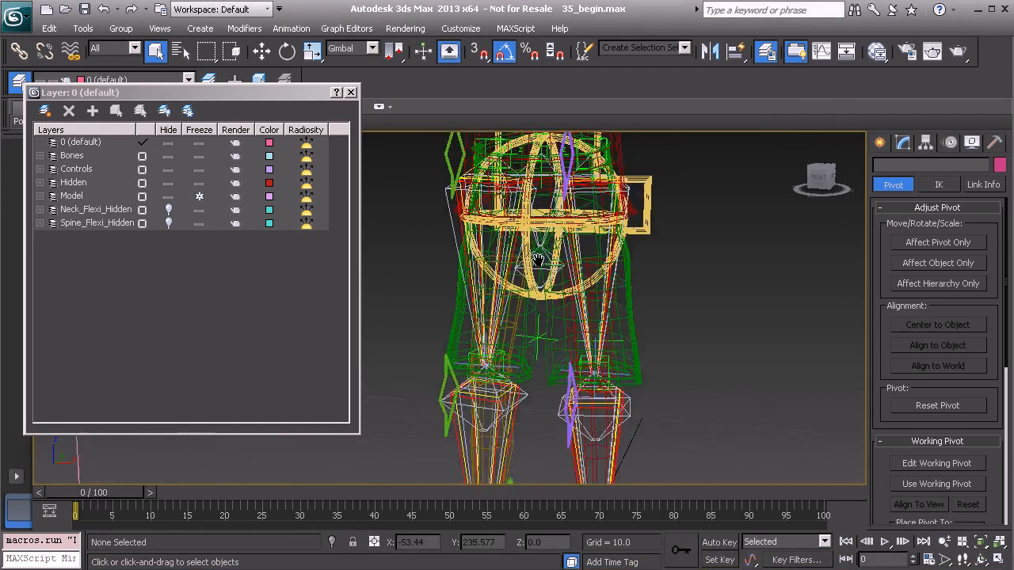
Select the right and left FK thigh driver bones together.
{"action": "scroll", "coordinate": [508, 251], "scroll_direction": "up", "scroll_amount": 2}
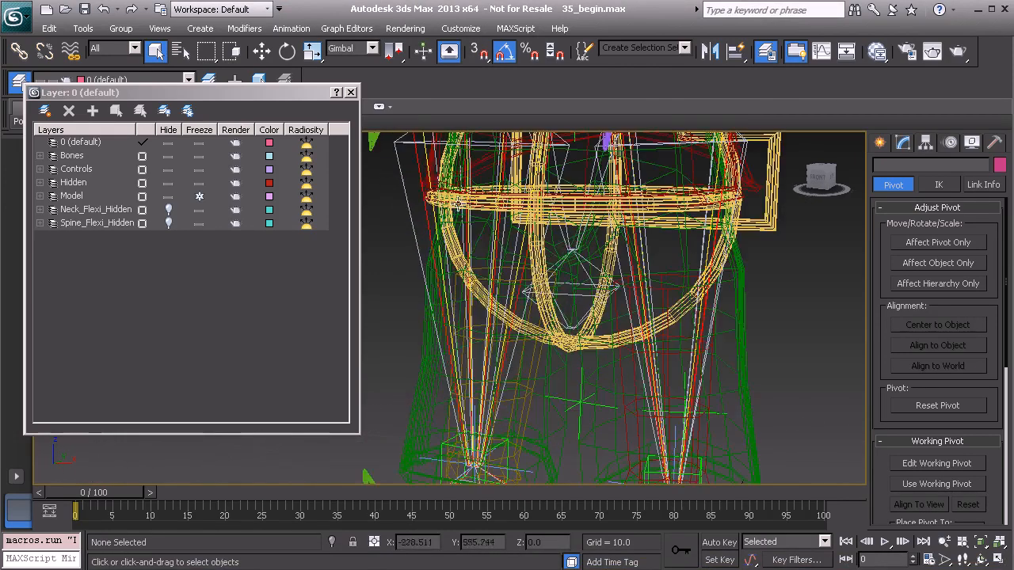
{"action": "middle_click_drag", "start_coordinate": [428, 182], "coordinate": [396, 260]}
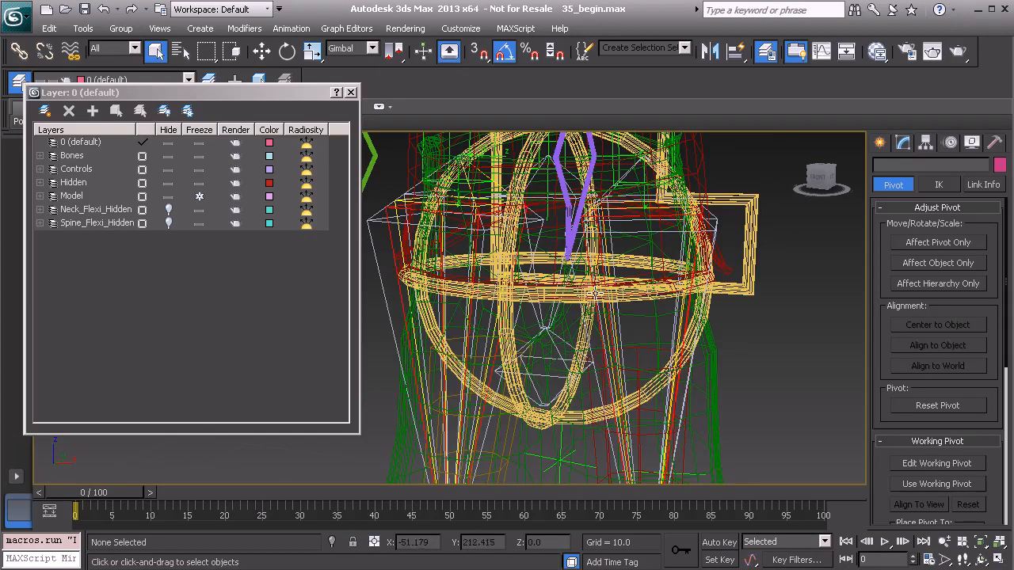
{"action": "left_click", "coordinate": [403, 244]}
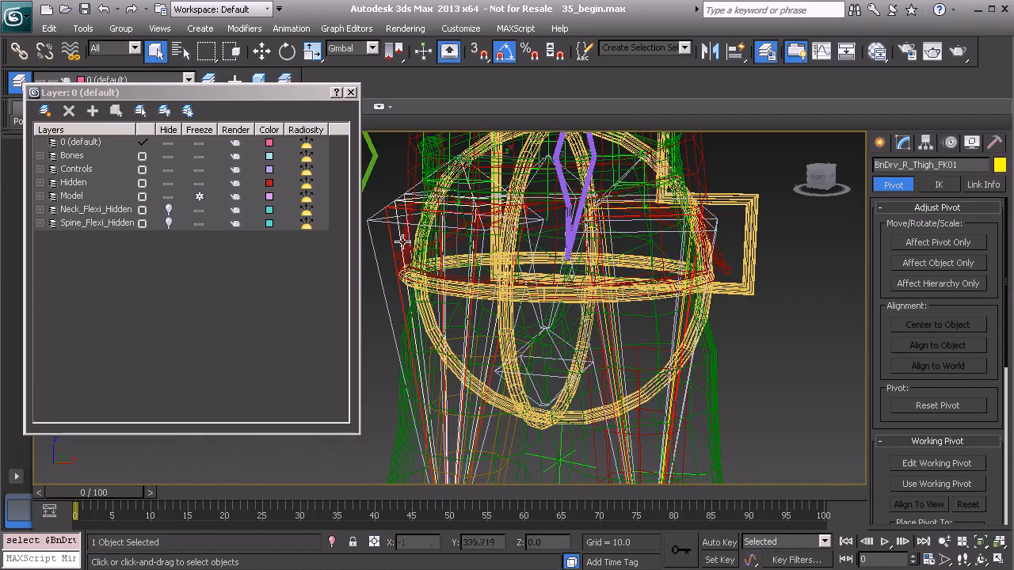
{"action": "middle_click_drag", "start_coordinate": [532, 260], "coordinate": [589, 255], "text": "alt"}
{"action": "left_click", "coordinate": [696, 236], "text": "ctrl"}
{"action": "middle_click_drag", "start_coordinate": [697, 236], "coordinate": [586, 302], "text": "alt"}
Try rotating both selected thigh bones 65 degrees about their Y axis, and undo the rotation.
{"action": "key", "text": "e"}
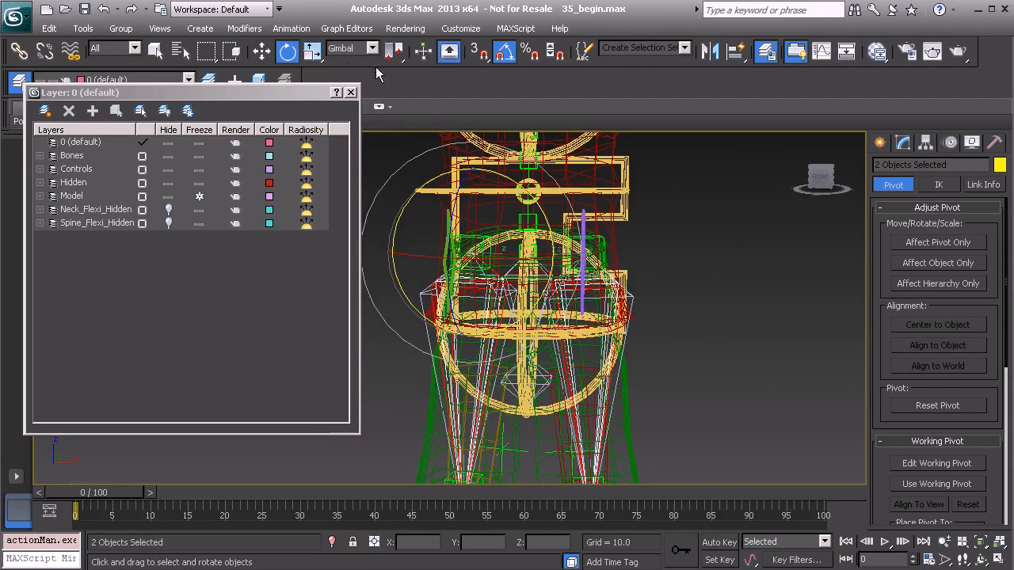
{"action": "scroll", "coordinate": [549, 236], "scroll_direction": "down", "scroll_amount": 3}
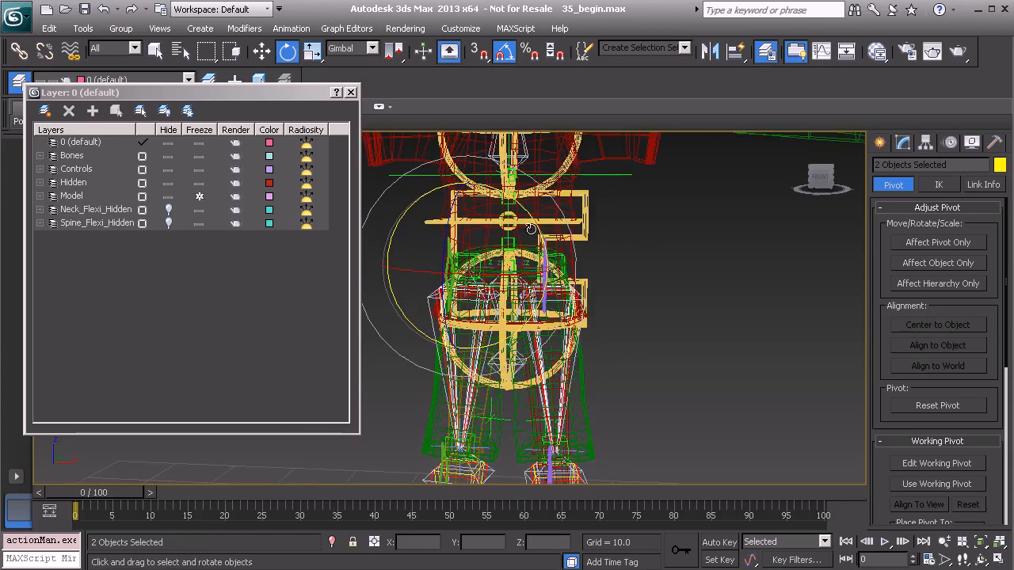
{"action": "middle_click_drag", "start_coordinate": [550, 236], "coordinate": [578, 224]}
{"action": "left_click_drag", "start_coordinate": [576, 222], "coordinate": [538, 286]}
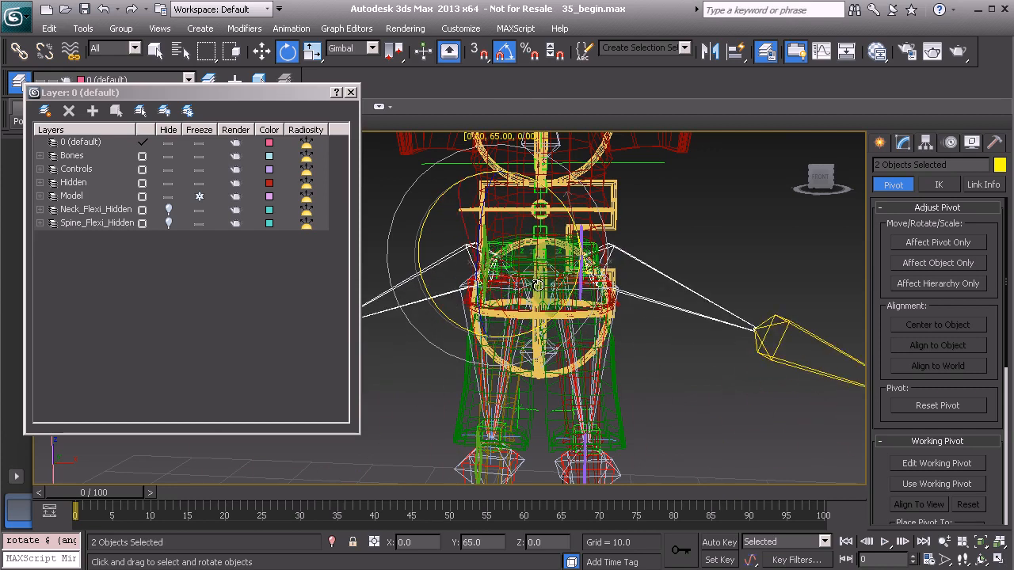
{"action": "left_click_drag", "start_coordinate": [538, 285], "coordinate": [539, 284]}
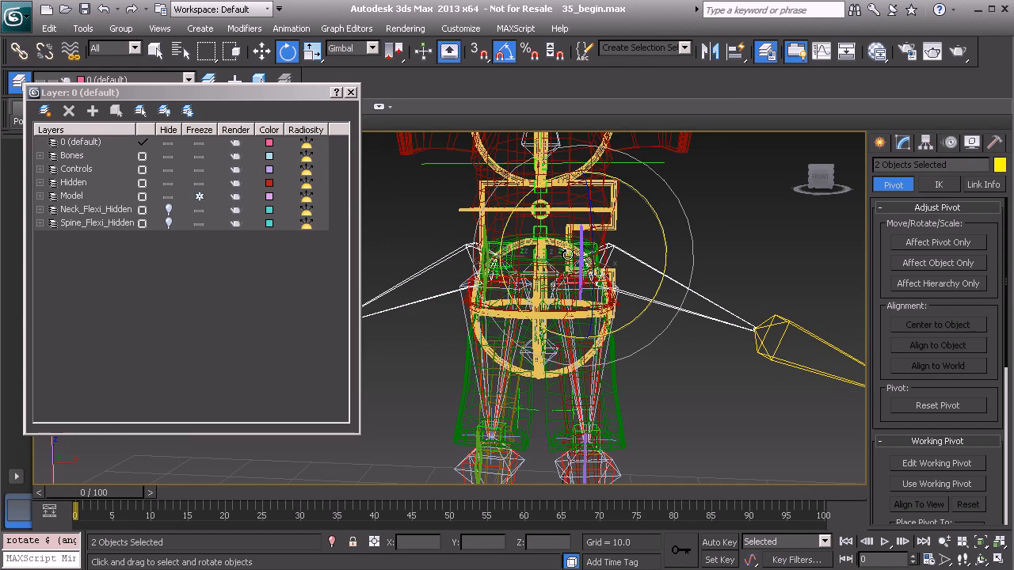
{"action": "key", "text": "ctrl+z"}
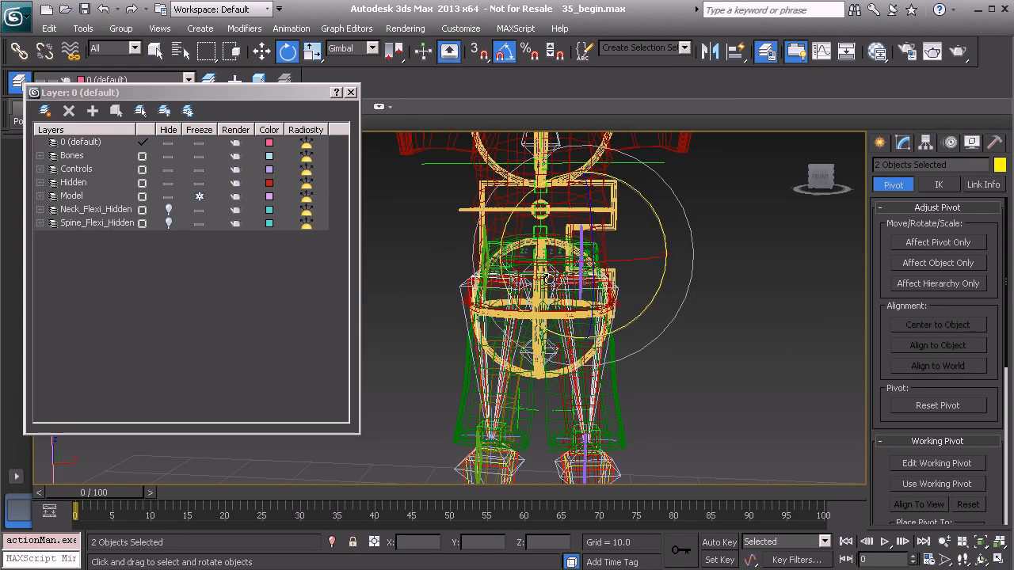
Examine the selected thigh bones and the surrounding leg controls from several angles.
{"action": "middle_click_drag", "start_coordinate": [515, 275], "coordinate": [569, 345], "text": "alt"}
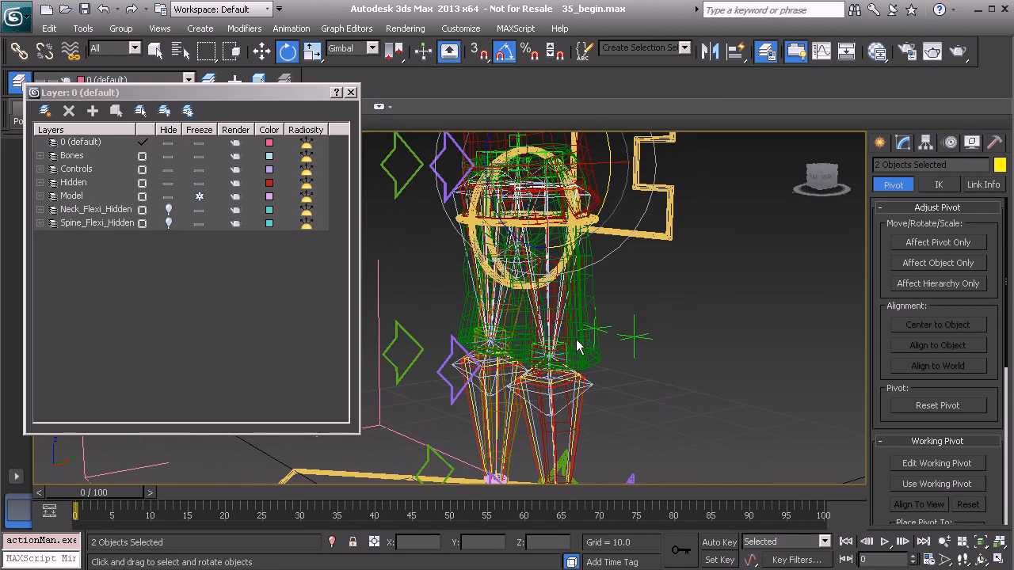
{"action": "mouse_move", "coordinate": [580, 308]}
{"action": "middle_mouse_down", "text": "alt"}
{"action": "mouse_move", "coordinate": [558, 298]}
{"action": "mouse_move", "coordinate": [567, 293]}
{"action": "middle_mouse_up", "text": "alt"}
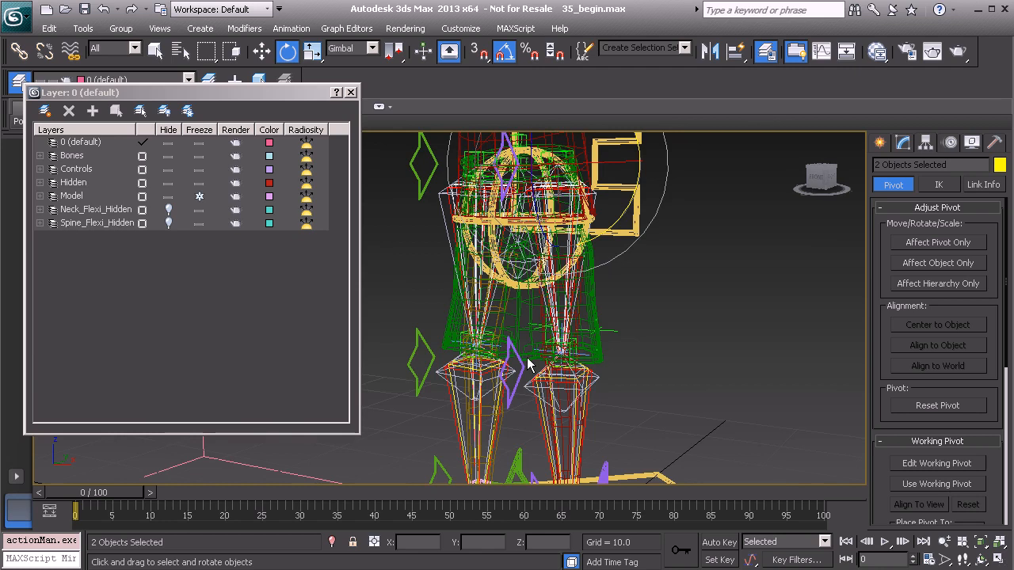
{"action": "middle_click_drag", "start_coordinate": [522, 249], "coordinate": [497, 270], "text": "alt"}
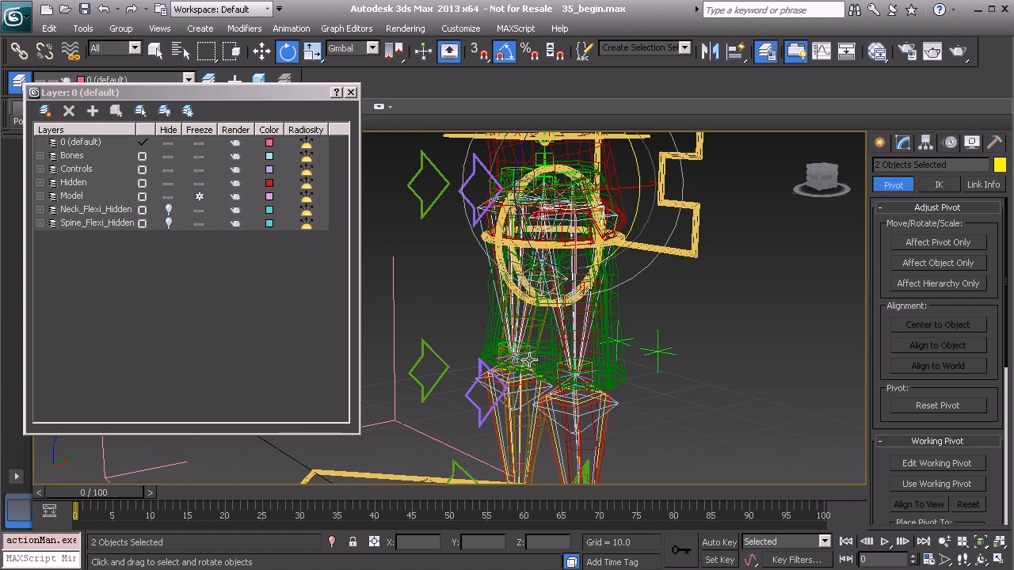
{"action": "middle_click_drag", "start_coordinate": [485, 251], "coordinate": [549, 273], "text": "alt"}
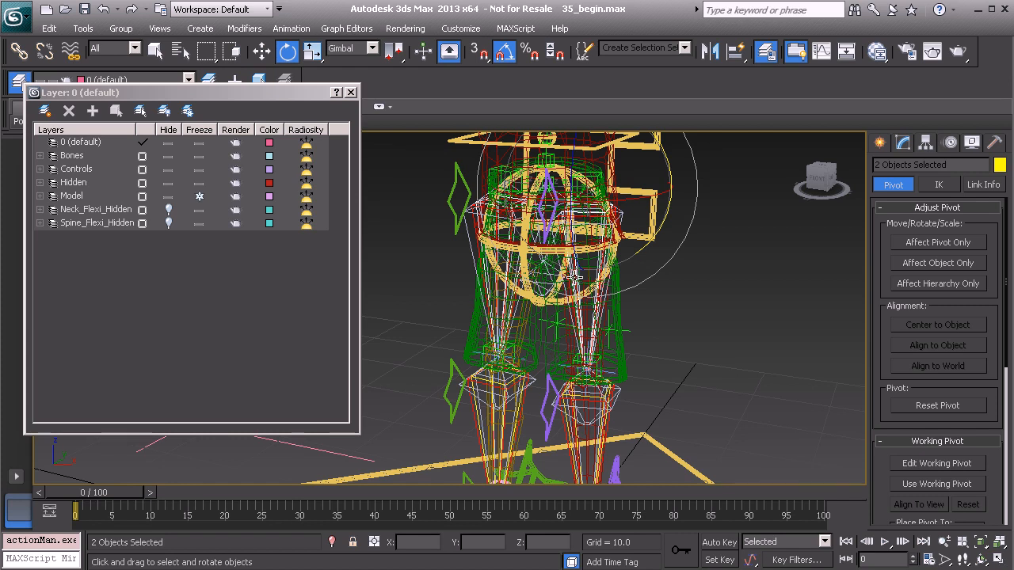
{"action": "middle_click_drag", "start_coordinate": [574, 276], "coordinate": [486, 273], "text": "alt"}
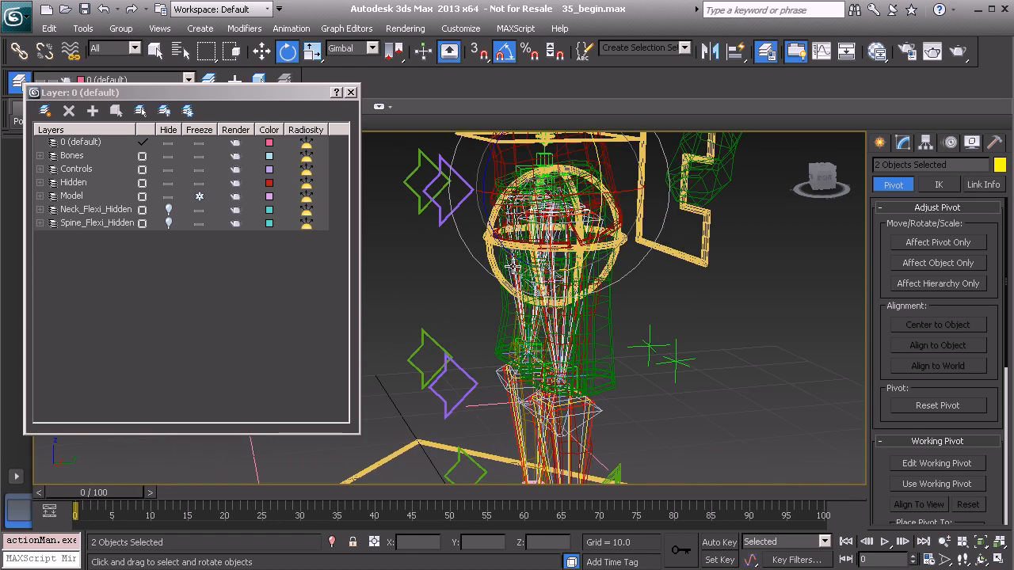
{"action": "middle_click_drag", "start_coordinate": [502, 281], "coordinate": [561, 285], "text": "alt"}
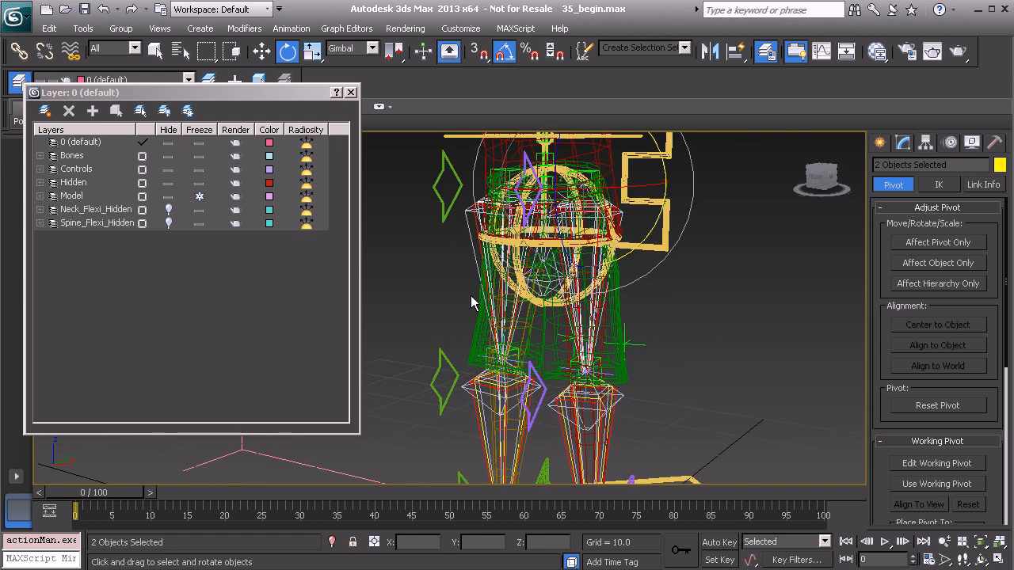
{"action": "middle_click_drag", "start_coordinate": [510, 269], "coordinate": [429, 184], "text": "alt"}
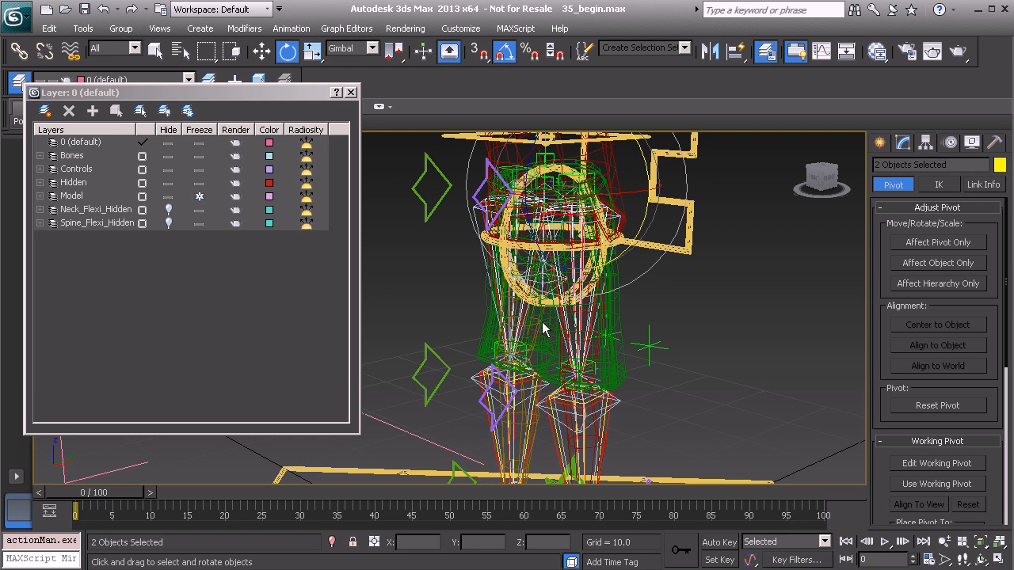
{"action": "middle_click_drag", "start_coordinate": [507, 347], "coordinate": [572, 358], "text": "alt"}
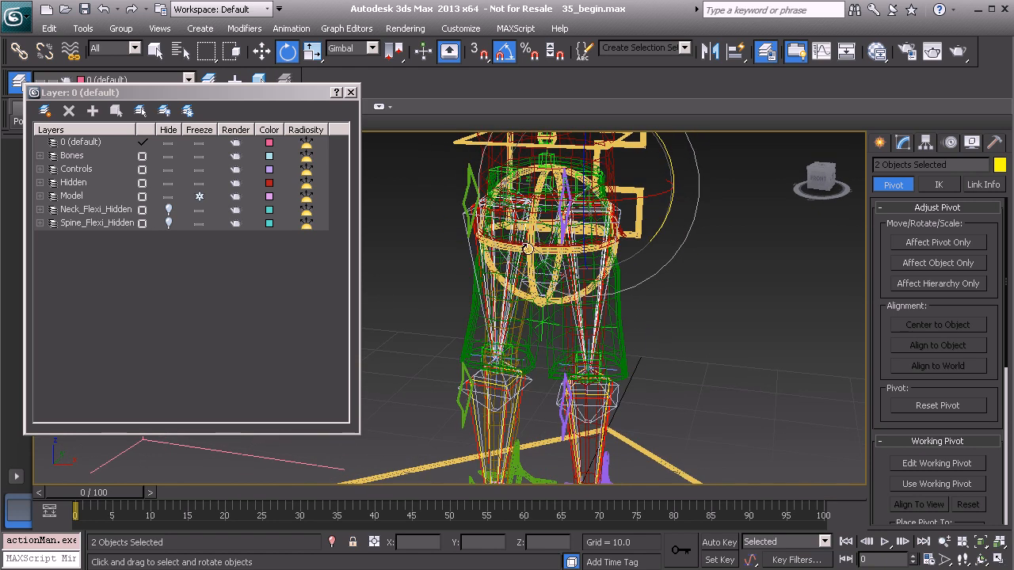
Add the left and right FK shin driver bones to the selected thigh bones.
{"action": "key", "text": "q"}
{"action": "middle_click_drag", "start_coordinate": [540, 379], "coordinate": [566, 317]}
{"action": "scroll", "coordinate": [566, 318], "scroll_direction": "up", "scroll_amount": 8}
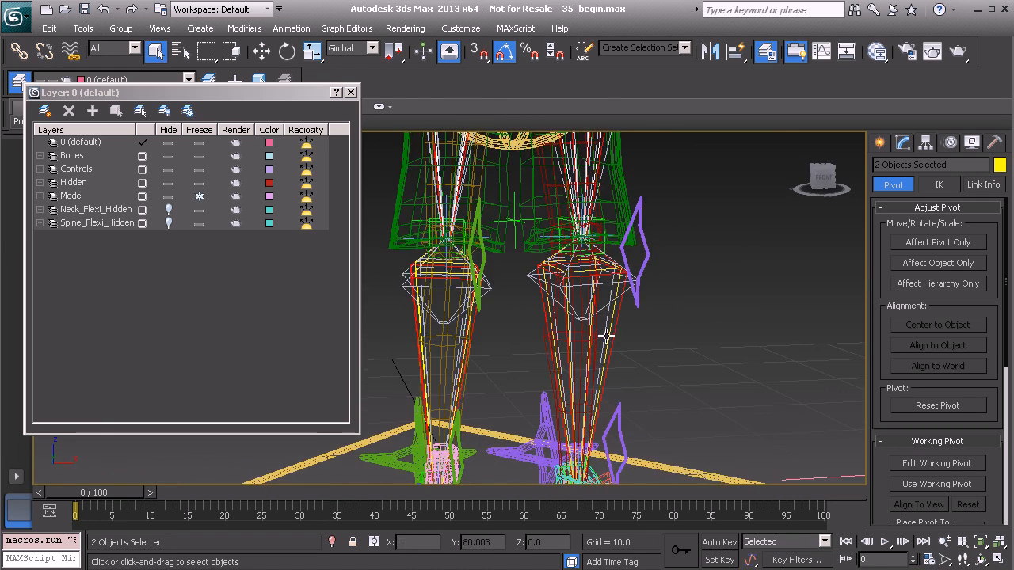
{"action": "scroll", "coordinate": [567, 318], "scroll_direction": "up", "scroll_amount": 1}
{"action": "left_click", "coordinate": [684, 340]}
{"action": "middle_click_drag", "start_coordinate": [452, 367], "coordinate": [405, 363], "text": "alt"}
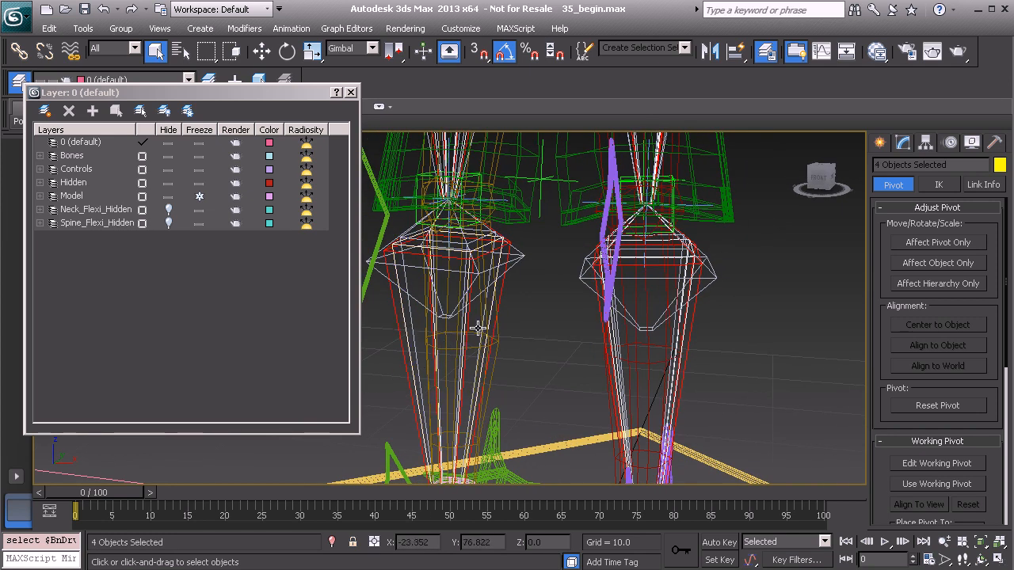
Clone the four selected thigh and shin bones as copies, with copied controllers.
{"action": "scroll", "coordinate": [492, 277], "scroll_direction": "down", "scroll_amount": 4}
{"action": "middle_click_drag", "start_coordinate": [491, 277], "coordinate": [520, 329]}
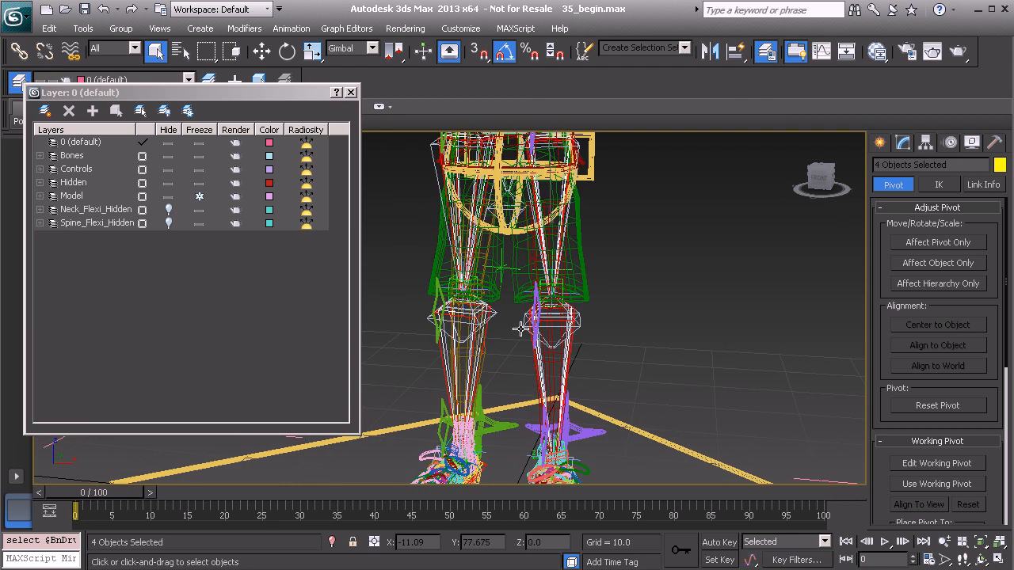
{"action": "key", "text": "ctrl+v"}
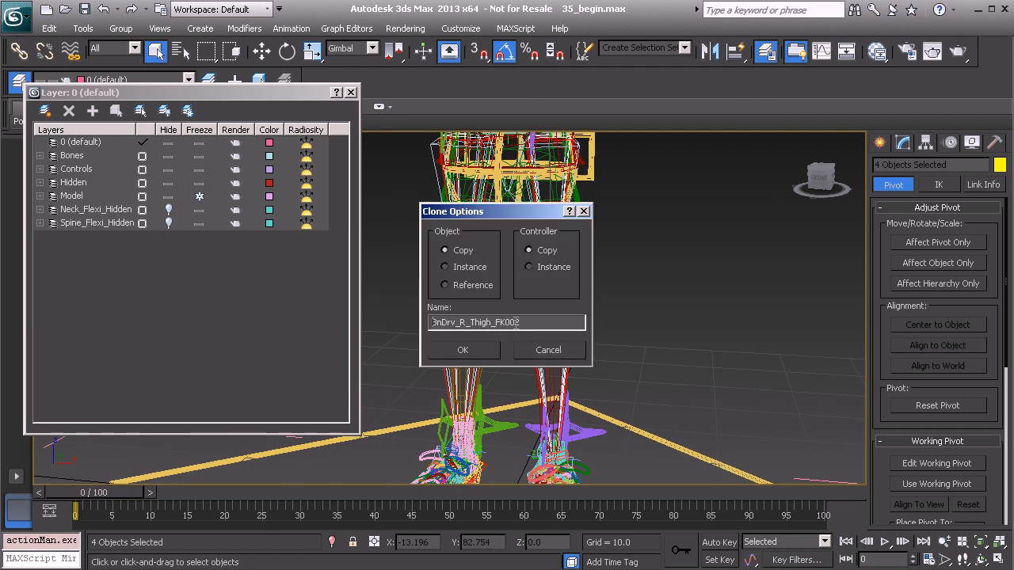
{"action": "left_click", "coordinate": [462, 348]}
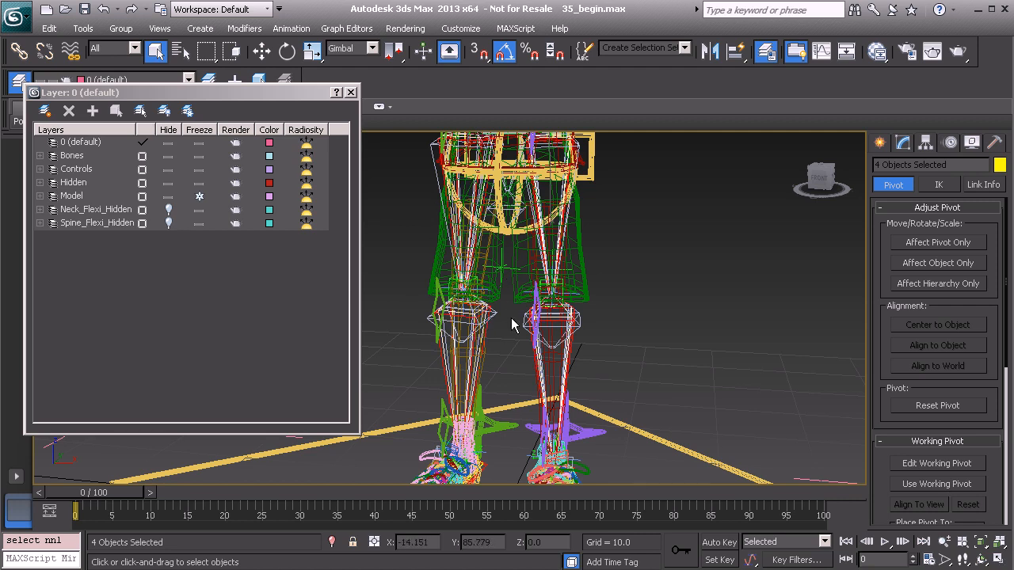
Set the width and height of the cloned bones to 1 with $.width = 1 and $.height = 1 in the MAXScript Listener.
{"action": "left_click", "coordinate": [40, 540]}
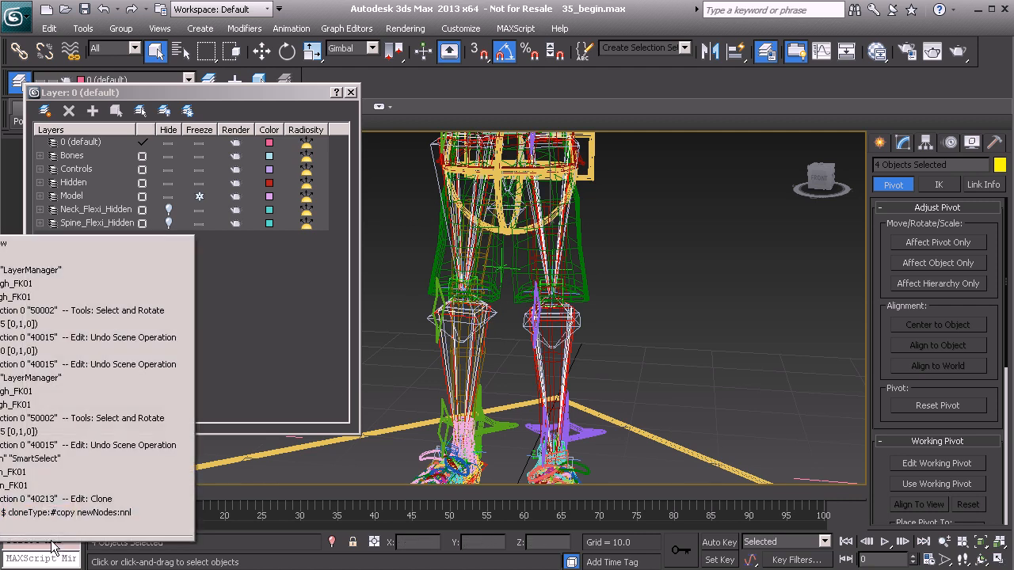
{"action": "left_click", "coordinate": [82, 243]}
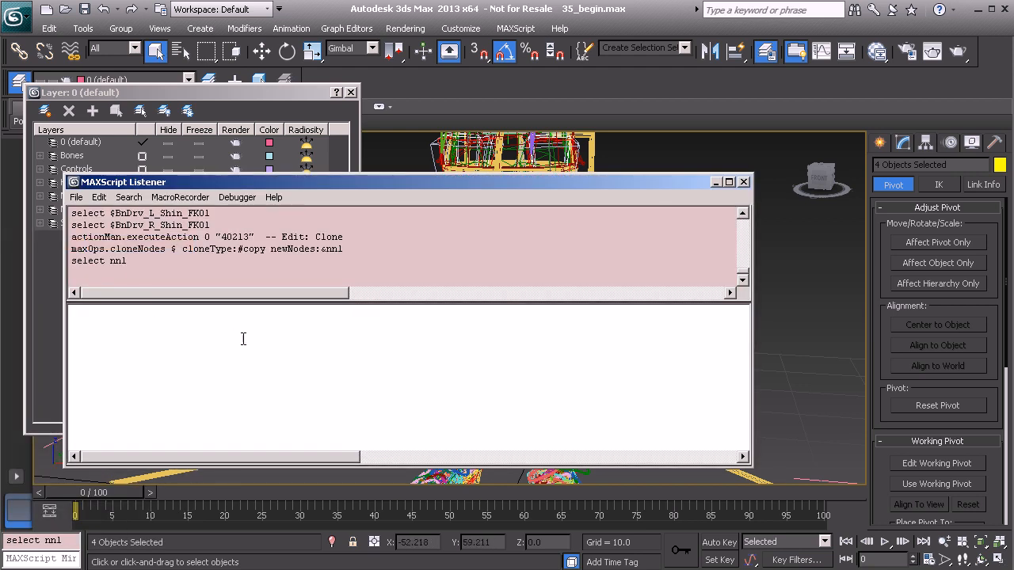
{"action": "type", "text": "$.width = 1"}
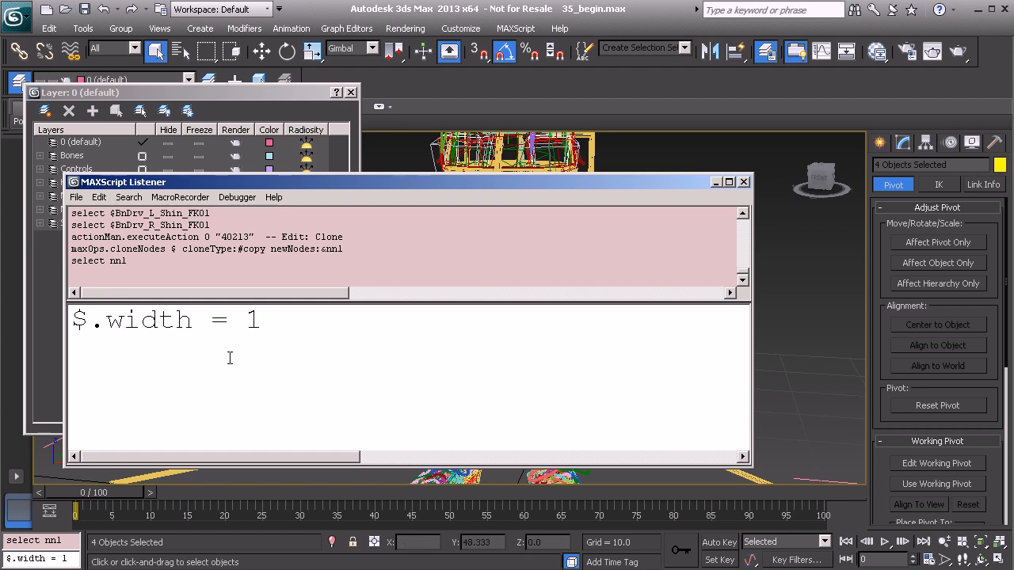
{"action": "key", "text": "Return"}
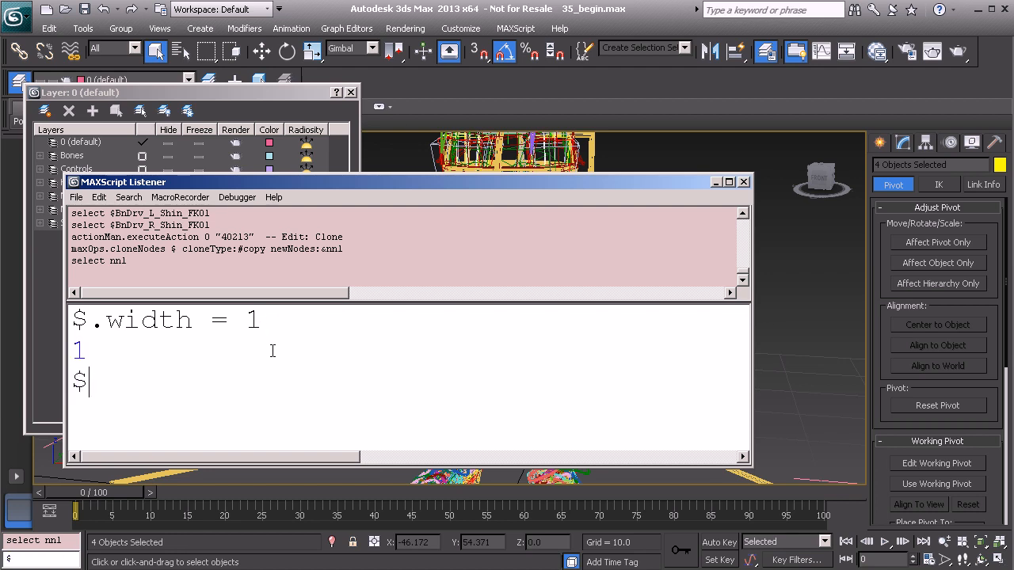
{"action": "type", "text": "$.height = 1"}
{"action": "key", "text": "Return"}
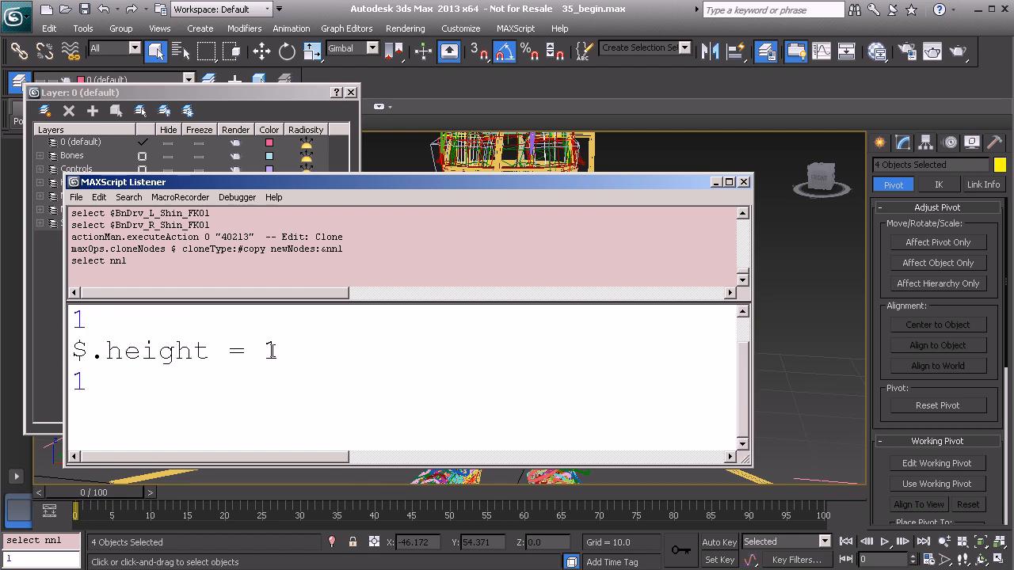
{"action": "left_click", "coordinate": [745, 182]}
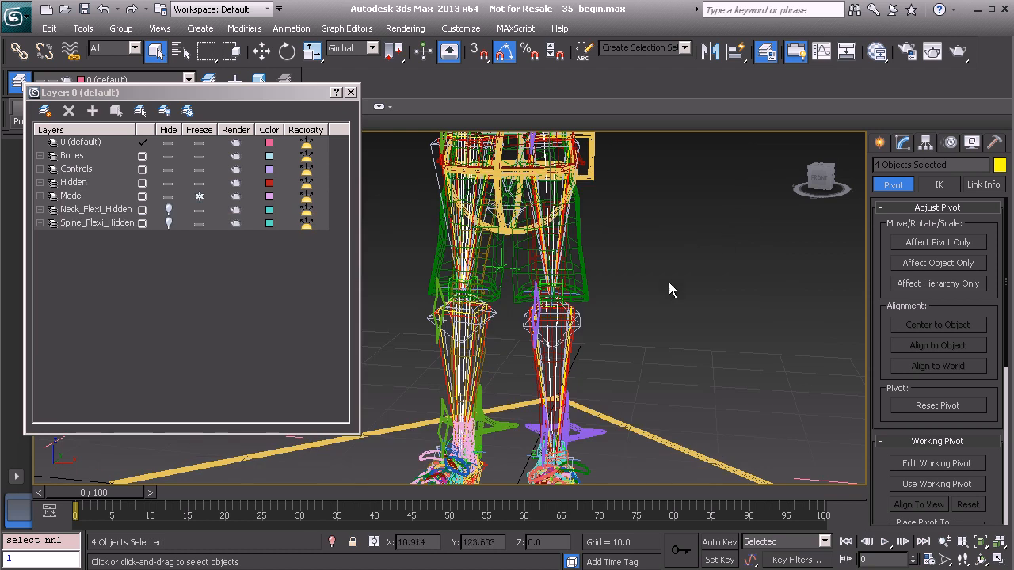
Rename the cloned leg bones with Anim_ after BnDrv_ and the ending FK01, as in BnDrv_Anim_R_Shin_FK01.
{"action": "scroll", "coordinate": [508, 340], "scroll_direction": "up", "scroll_amount": 3}
{"action": "scroll", "coordinate": [508, 339], "scroll_direction": "up", "scroll_amount": 5}
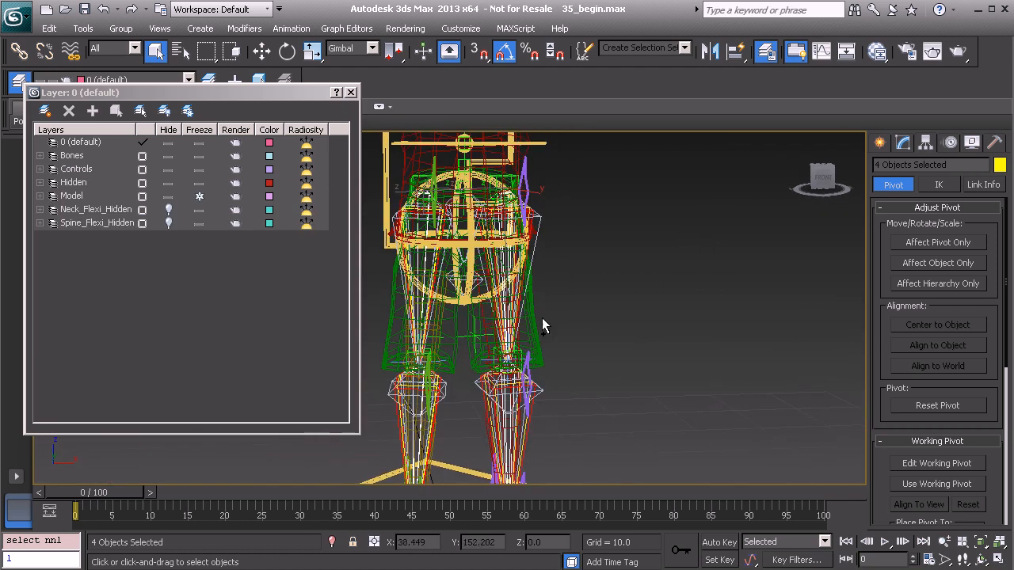
{"action": "scroll", "coordinate": [483, 317], "scroll_direction": "up", "scroll_amount": 4}
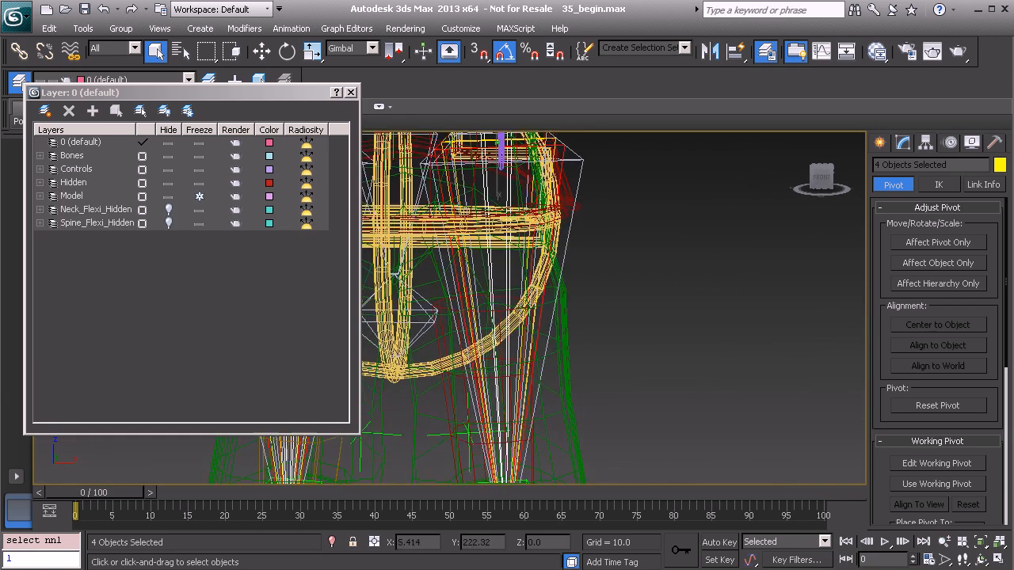
{"action": "left_click", "coordinate": [494, 277]}
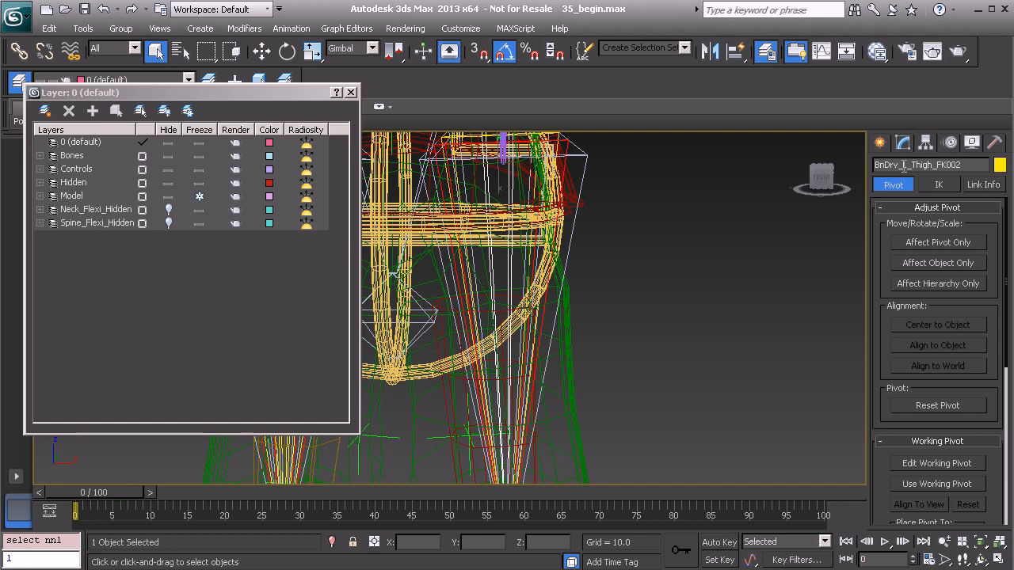
{"action": "left_click", "coordinate": [904, 165]}
{"action": "type", "text": "Anim_"}
{"action": "type", "text": "1"}
{"action": "middle_click_drag", "start_coordinate": [523, 450], "coordinate": [524, 274]}
{"action": "middle_click_drag", "start_coordinate": [520, 395], "coordinate": [540, 284]}
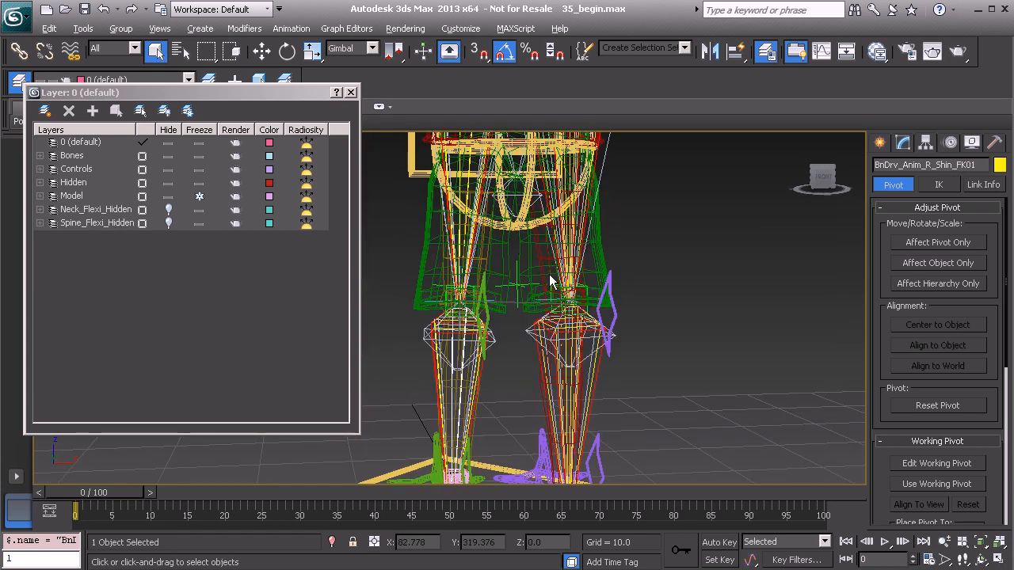
Close the layer list and select the left FK thigh control, Anim_L_Thigh_FK01, for linking.
{"action": "left_click", "coordinate": [351, 94]}
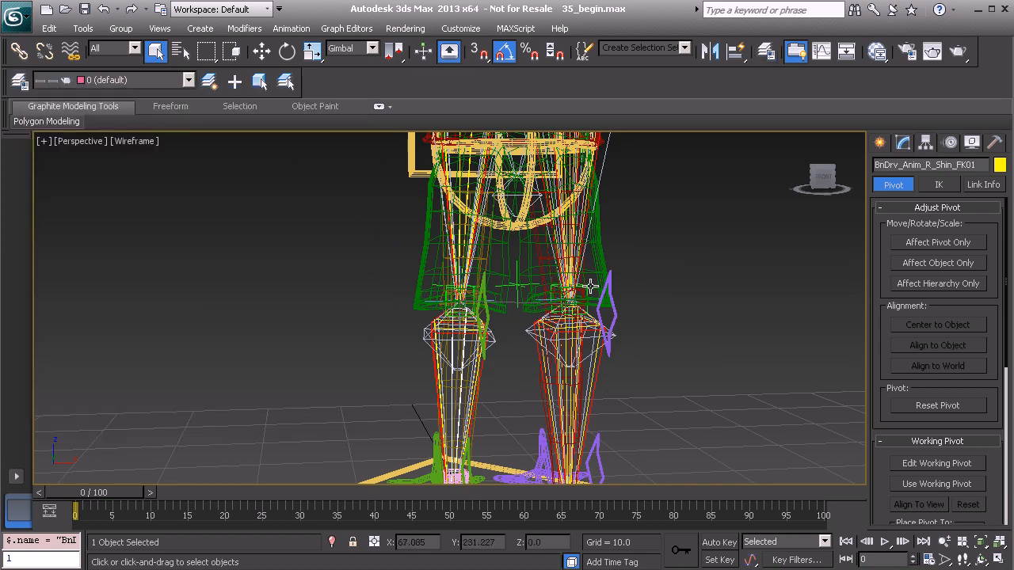
{"action": "middle_click_drag", "start_coordinate": [620, 299], "coordinate": [514, 369], "text": "alt"}
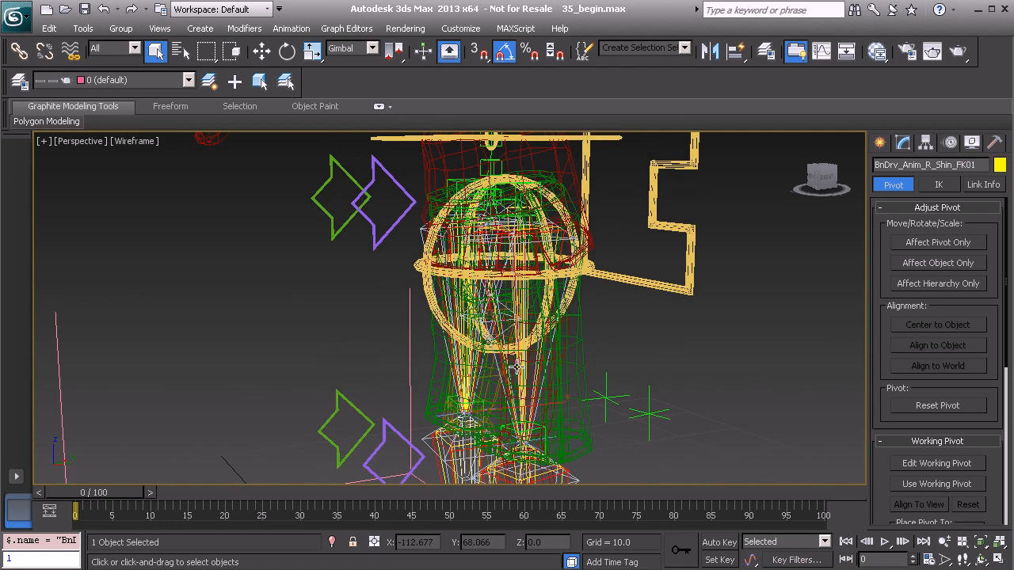
{"action": "left_click", "coordinate": [404, 217]}
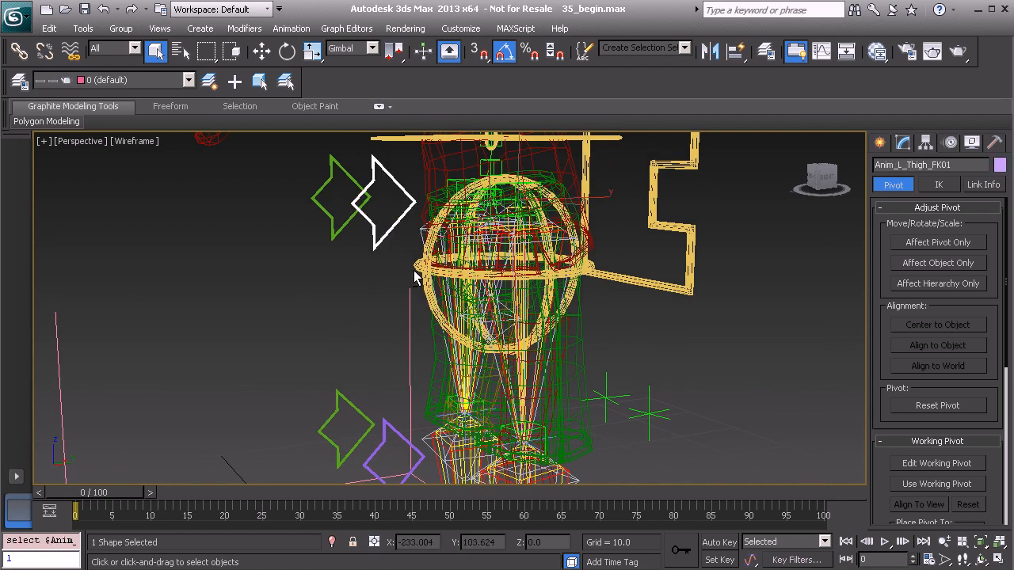
{"action": "middle_click_drag", "start_coordinate": [406, 257], "coordinate": [457, 269], "text": "alt"}
{"action": "middle_click_drag", "start_coordinate": [514, 286], "coordinate": [473, 285], "text": "alt"}
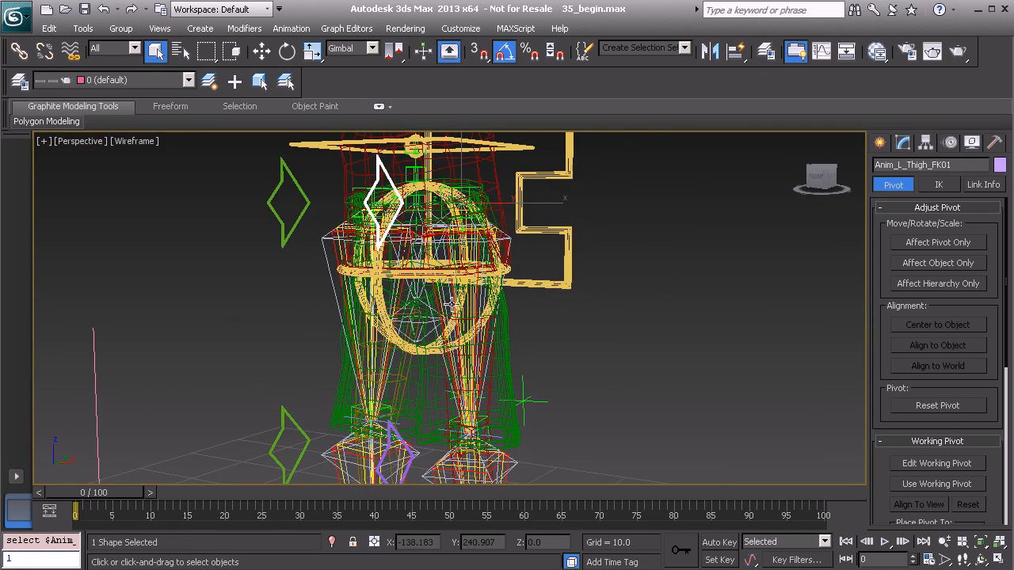
{"action": "left_click", "coordinate": [19, 51]}
{"action": "middle_click_drag", "start_coordinate": [367, 243], "coordinate": [491, 316], "text": "alt"}
{"action": "scroll", "coordinate": [388, 237], "scroll_direction": "up", "scroll_amount": 3}
{"action": "middle_click_drag", "start_coordinate": [395, 232], "coordinate": [379, 248], "text": "alt"}
{"action": "middle_click_drag", "start_coordinate": [358, 198], "coordinate": [378, 199], "text": "alt"}
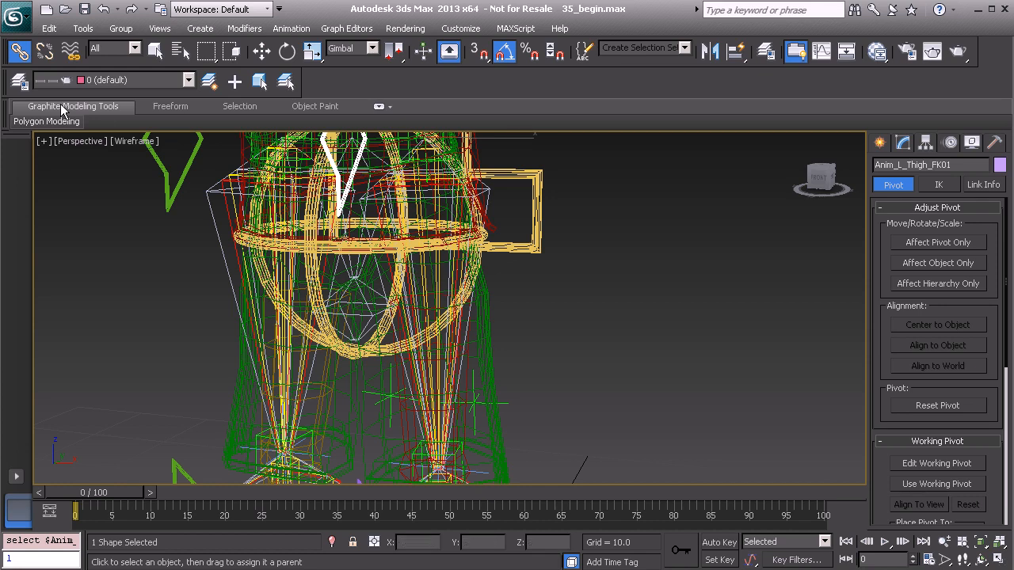
Hide the Model layer and link Anim_L_Thigh_FK01 to the BnDrv_Anim_L_Thigh_FK01 bone.
{"action": "left_click", "coordinate": [19, 81]}
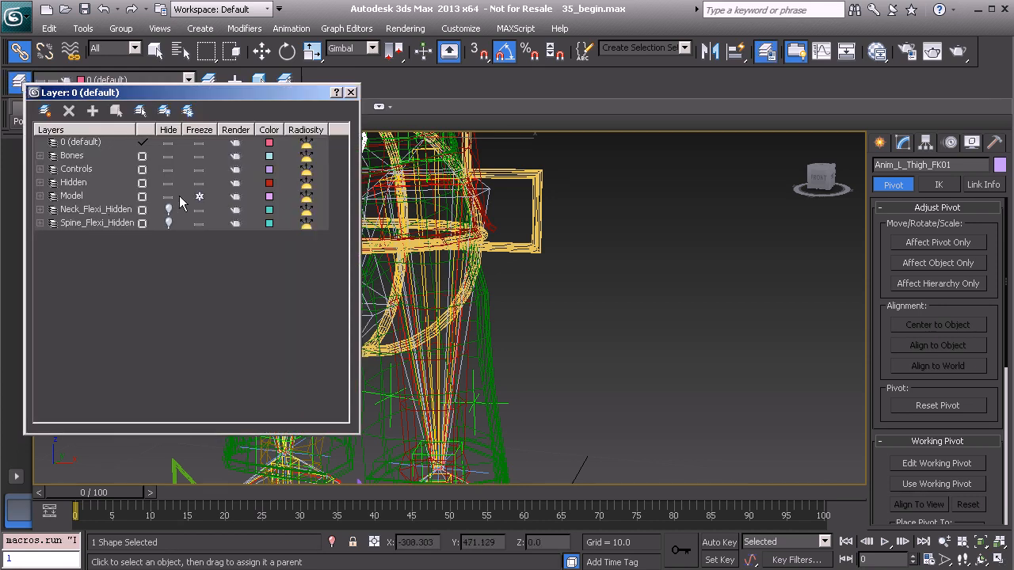
{"action": "left_click", "coordinate": [168, 197]}
{"action": "left_click", "coordinate": [351, 92]}
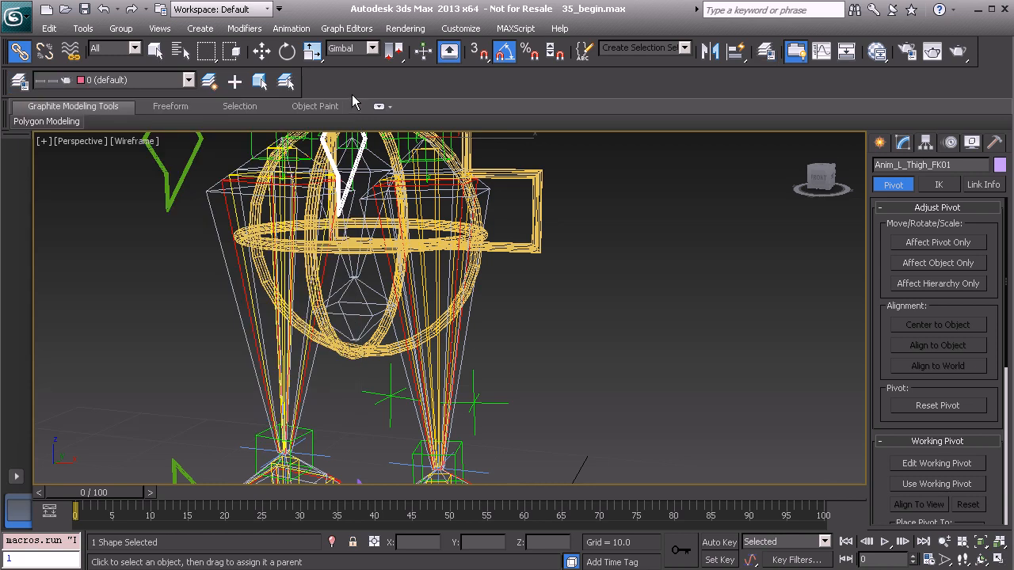
{"action": "middle_click_drag", "start_coordinate": [298, 205], "coordinate": [335, 204], "text": "alt"}
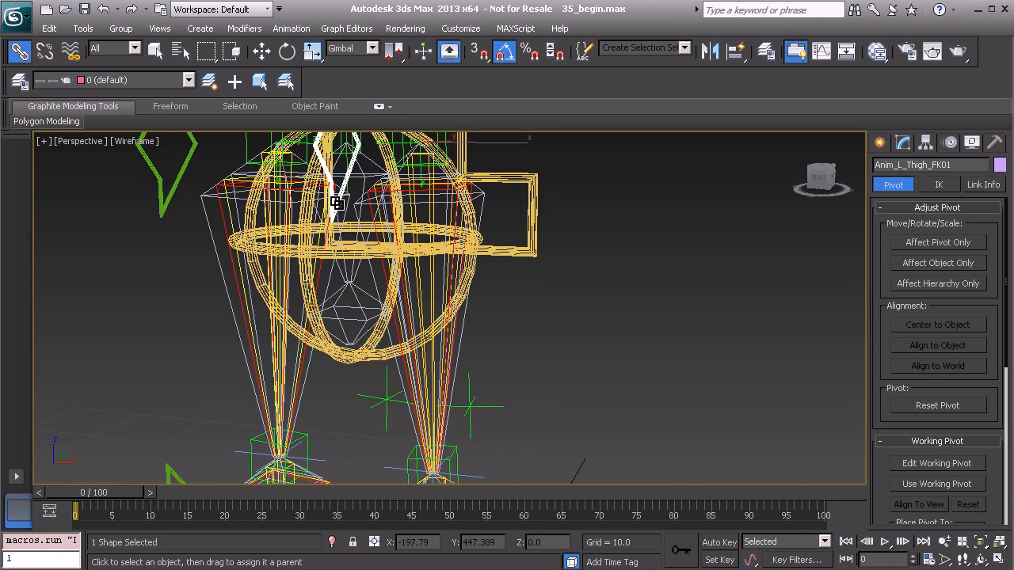
{"action": "left_click_drag", "start_coordinate": [434, 284], "coordinate": [436, 286]}
Link the left shin control Anim_L_Shin_FK01 to BnDrv_Anim_L_Shin_FK01 and check its parent.
{"action": "middle_click_drag", "start_coordinate": [440, 326], "coordinate": [441, 247]}
{"action": "middle_click_drag", "start_coordinate": [442, 247], "coordinate": [403, 316], "text": "alt"}
{"action": "middle_click_drag", "start_coordinate": [407, 393], "coordinate": [384, 264]}
{"action": "left_click", "coordinate": [318, 248]}
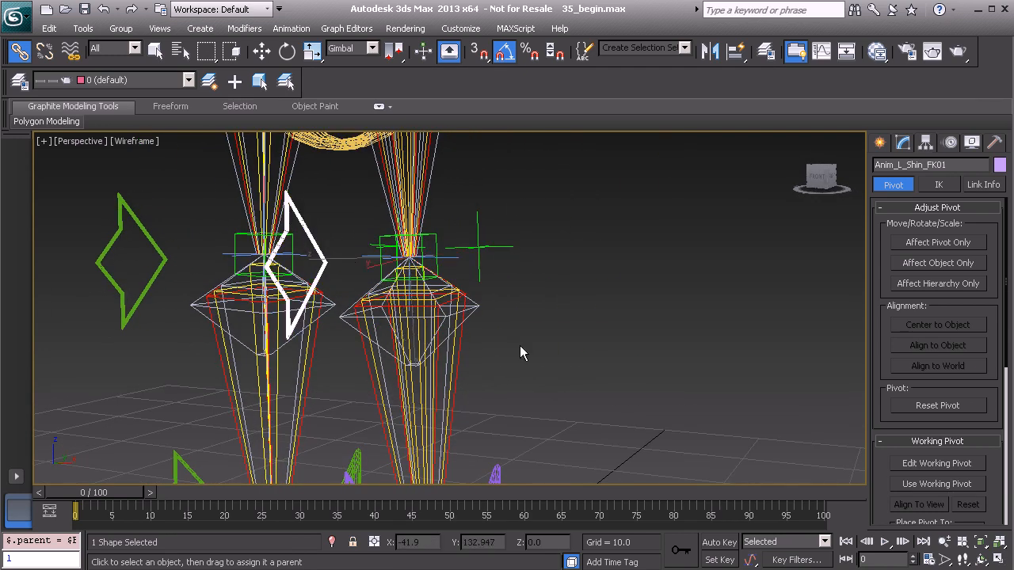
{"action": "middle_click_drag", "start_coordinate": [519, 353], "coordinate": [485, 342], "text": "alt"}
{"action": "key", "text": "Page_Up"}
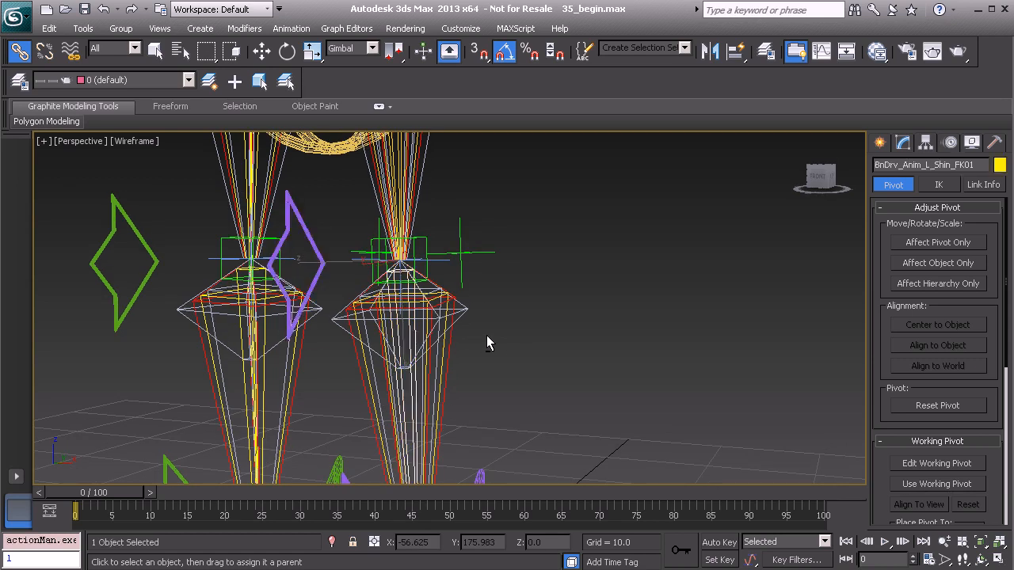
Link the right shin control Anim_R_Shin_FK01 to the BnDrv_Anim_R_Shin_FK01 bone.
{"action": "middle_click_drag", "start_coordinate": [251, 359], "coordinate": [344, 335], "text": "alt"}
{"action": "left_click", "coordinate": [317, 244]}
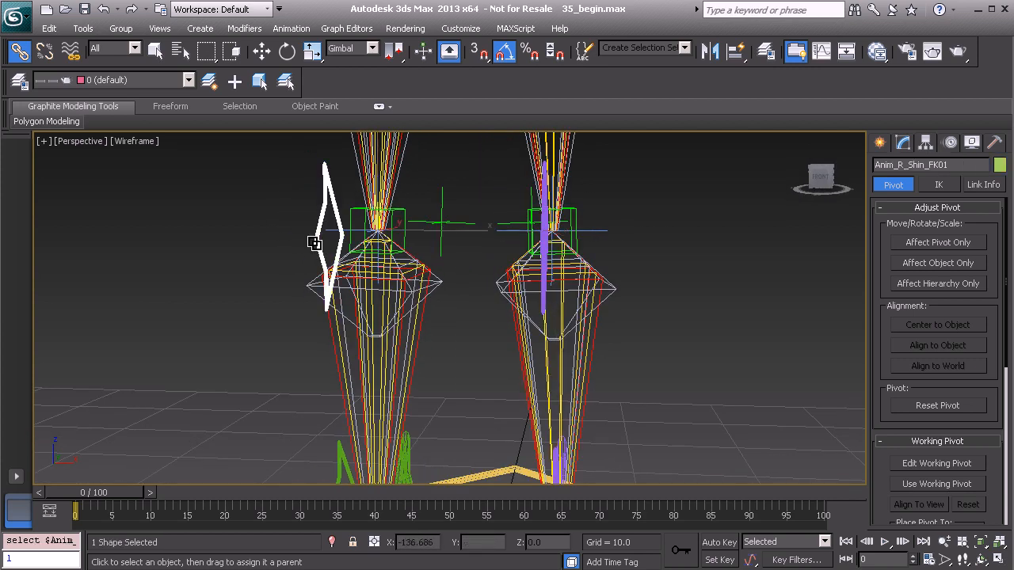
{"action": "left_click_drag", "start_coordinate": [327, 289], "coordinate": [393, 355]}
Link the right thigh control Anim_R_Thigh_FK01 to the BnDrv_Anim_R_Thigh_FK01 bone.
{"action": "middle_click_drag", "start_coordinate": [417, 271], "coordinate": [421, 465]}
{"action": "middle_click_drag", "start_coordinate": [392, 310], "coordinate": [390, 473]}
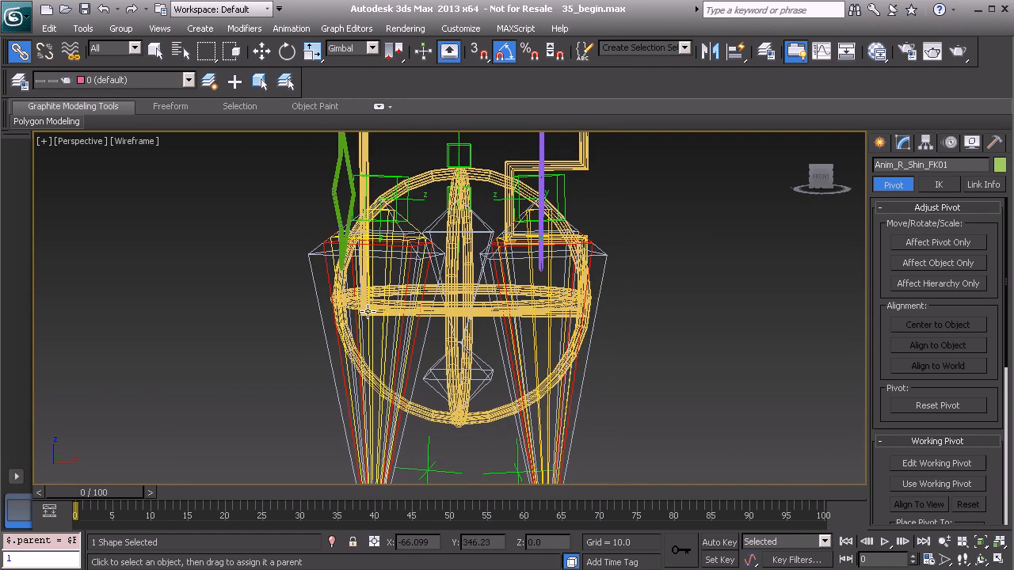
{"action": "left_click", "coordinate": [338, 195]}
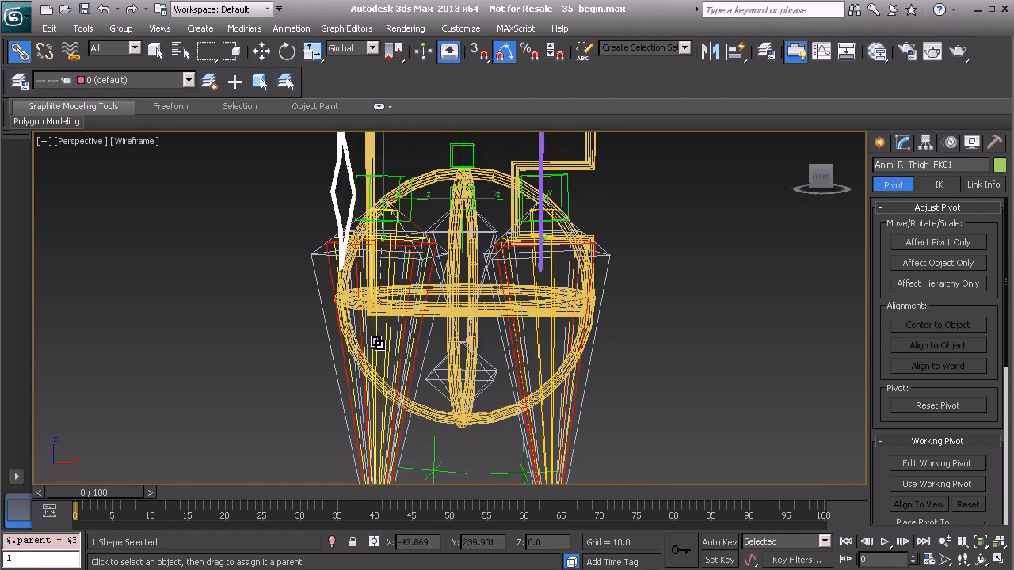
{"action": "middle_click_drag", "start_coordinate": [382, 344], "coordinate": [468, 382], "text": "alt"}
Link the left and right FK ankle controls to the shin controls of their legs.
{"action": "middle_click_drag", "start_coordinate": [469, 382], "coordinate": [366, 198]}
{"action": "scroll", "coordinate": [445, 323], "scroll_direction": "down", "scroll_amount": 4}
{"action": "middle_click_drag", "start_coordinate": [461, 407], "coordinate": [429, 280]}
{"action": "middle_click_drag", "start_coordinate": [428, 281], "coordinate": [396, 369], "text": "alt"}
{"action": "left_click_drag", "start_coordinate": [407, 369], "coordinate": [380, 246]}
{"action": "left_click_drag", "start_coordinate": [369, 354], "coordinate": [322, 258]}
Select BnDrv_Anim_L_Shin_FK01 and examine the overlapping left thigh bones for its new parent.
{"action": "middle_click_drag", "start_coordinate": [341, 274], "coordinate": [405, 281]}
{"action": "scroll", "coordinate": [406, 282], "scroll_direction": "up", "scroll_amount": 5}
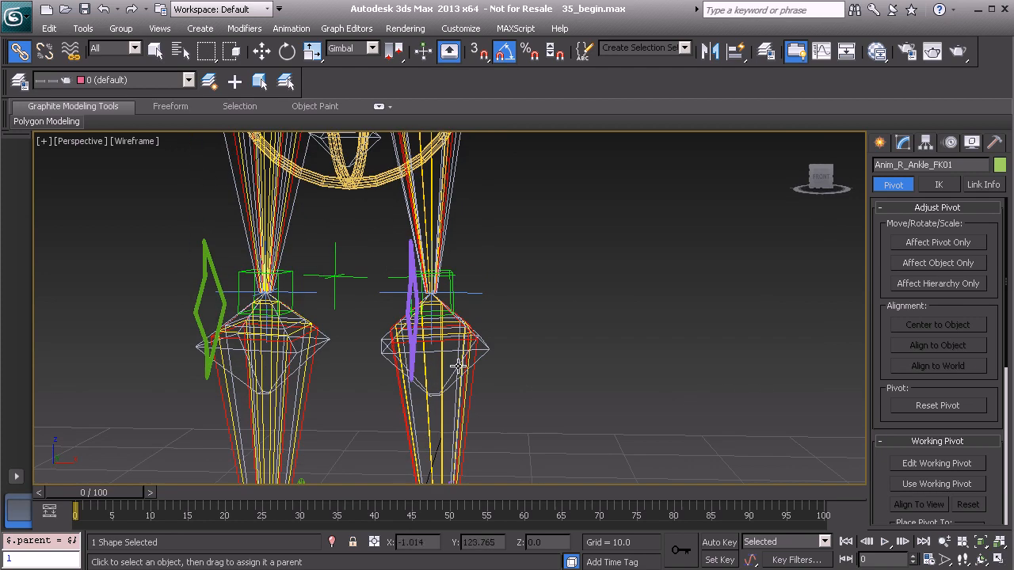
{"action": "left_click", "coordinate": [440, 371]}
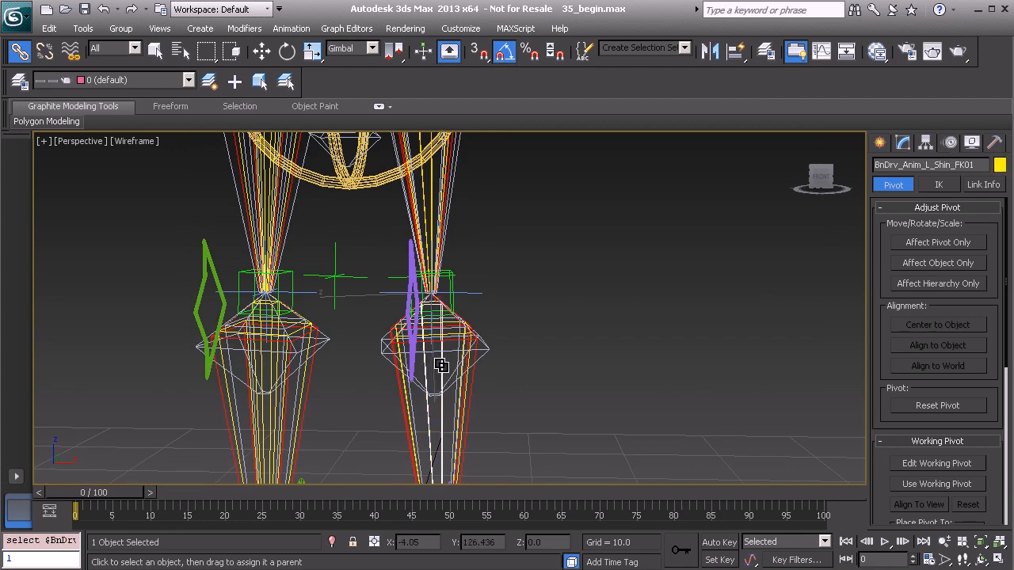
{"action": "middle_click_drag", "start_coordinate": [448, 338], "coordinate": [452, 423]}
{"action": "middle_click_drag", "start_coordinate": [444, 229], "coordinate": [451, 288]}
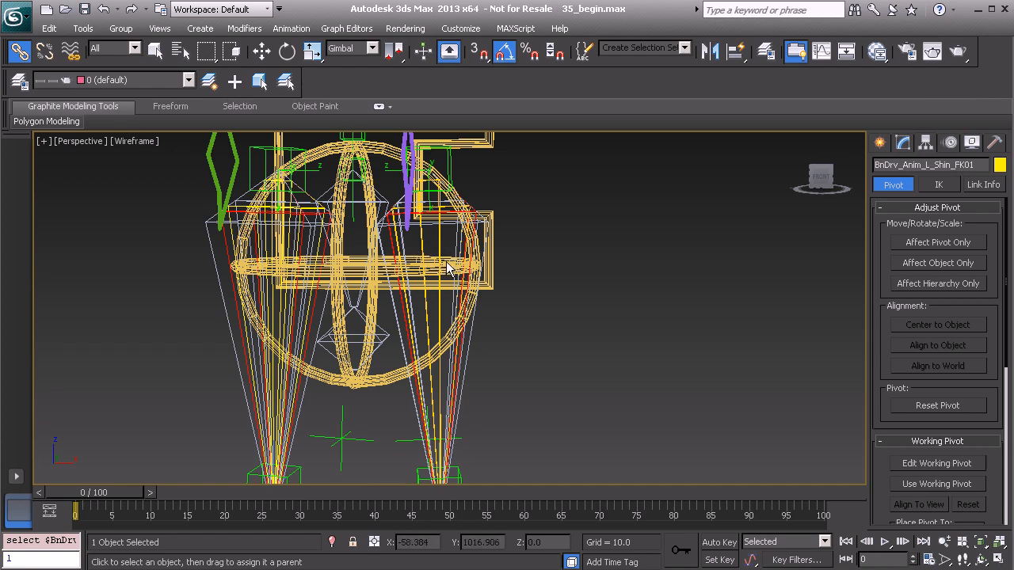
{"action": "middle_click_drag", "start_coordinate": [411, 332], "coordinate": [416, 277]}
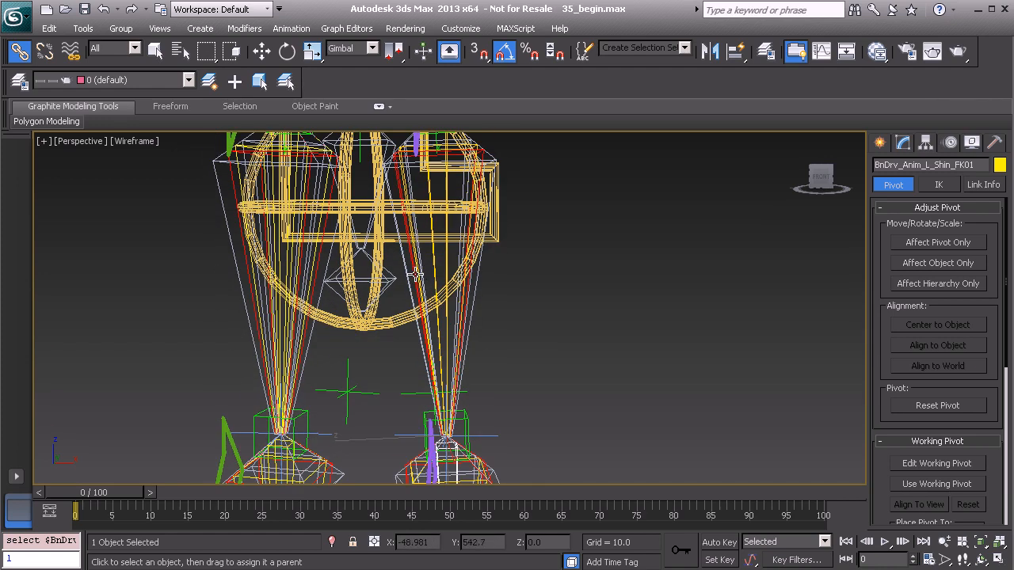
{"action": "middle_click_drag", "start_coordinate": [437, 305], "coordinate": [416, 260]}
{"action": "middle_click_drag", "start_coordinate": [437, 364], "coordinate": [283, 364], "text": "alt"}
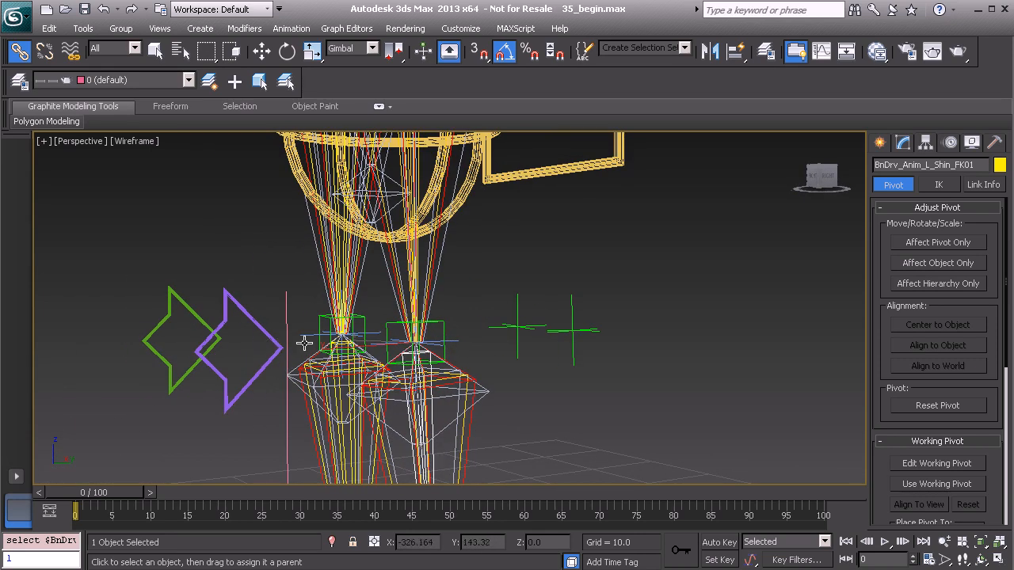
{"action": "middle_click_drag", "start_coordinate": [274, 339], "coordinate": [352, 355], "text": "alt"}
{"action": "middle_click_drag", "start_coordinate": [443, 395], "coordinate": [428, 430], "text": "alt"}
{"action": "middle_click_drag", "start_coordinate": [434, 366], "coordinate": [437, 432]}
{"action": "middle_click_drag", "start_coordinate": [396, 237], "coordinate": [403, 309]}
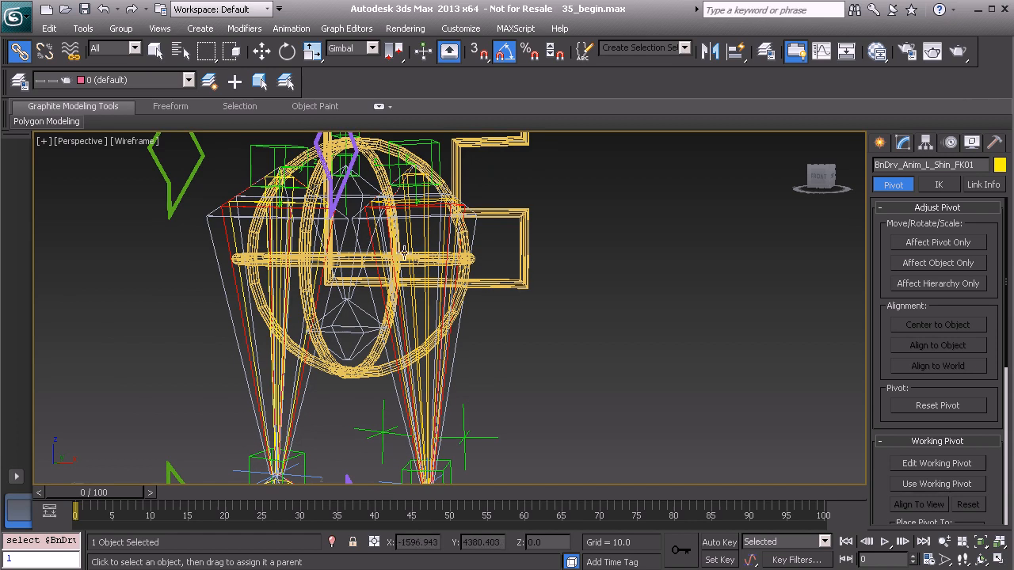
{"action": "middle_click_drag", "start_coordinate": [450, 372], "coordinate": [434, 296]}
{"action": "scroll", "coordinate": [367, 322], "scroll_direction": "down", "scroll_amount": 2}
{"action": "scroll", "coordinate": [383, 325], "scroll_direction": "down", "scroll_amount": 2}
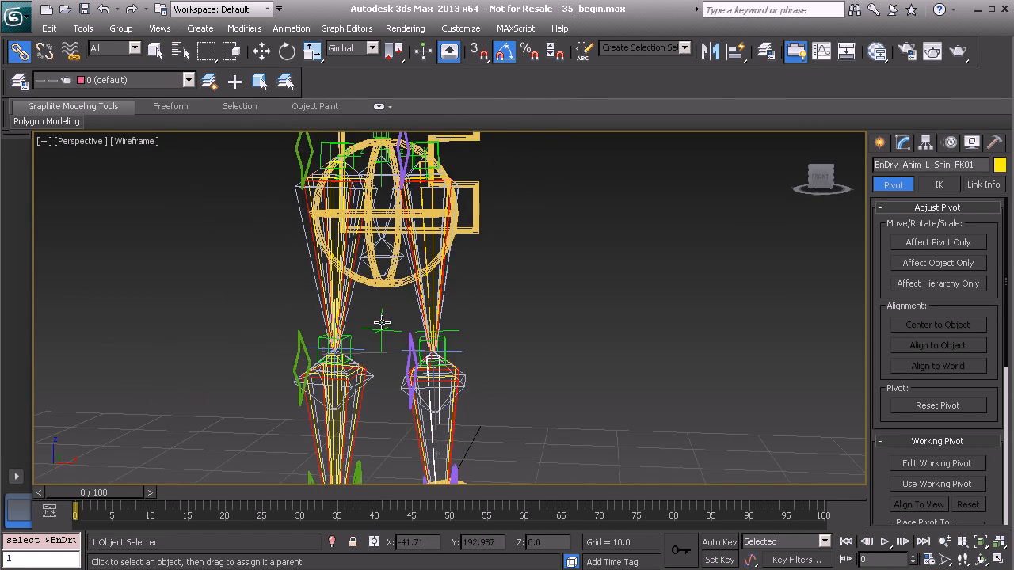
{"action": "scroll", "coordinate": [404, 337], "scroll_direction": "down", "scroll_amount": 1}
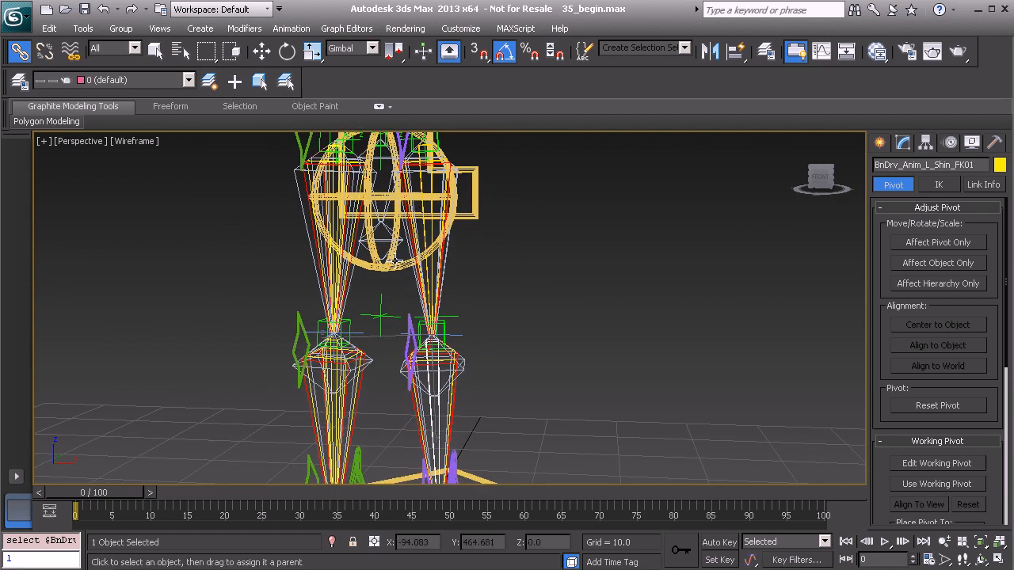
Open a new Schematic View, enlarge it around the BnDrv_Anim_L_Shin_FK01 node, and close its Display floater.
{"action": "left_click", "coordinate": [346, 30]}
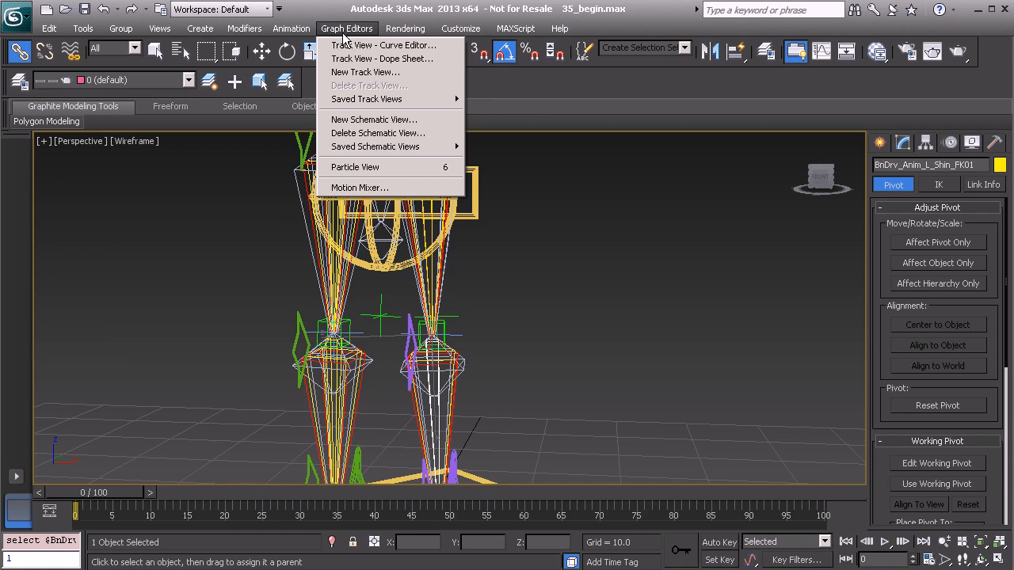
{"action": "left_click", "coordinate": [360, 120]}
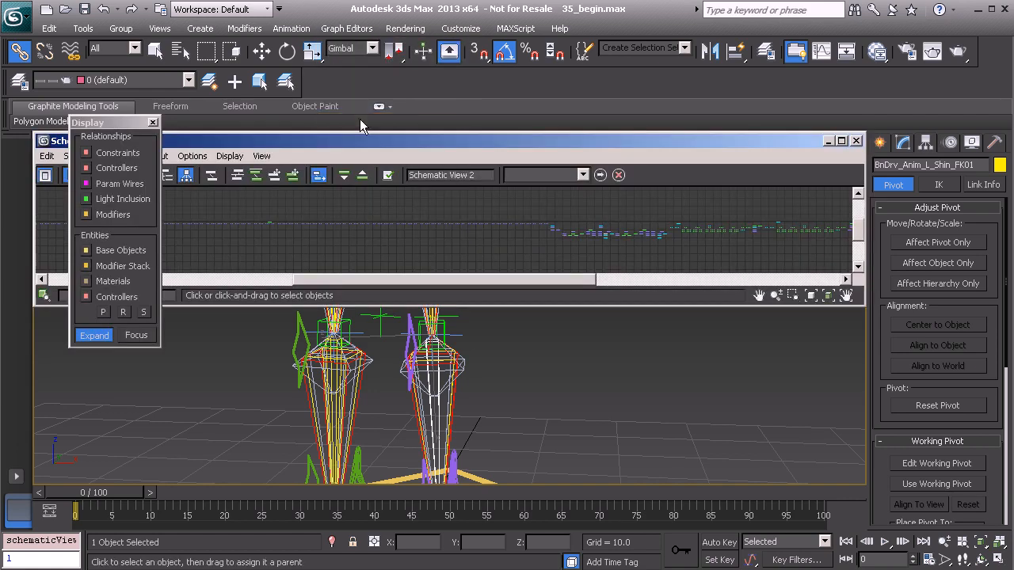
{"action": "left_click_drag", "start_coordinate": [367, 147], "coordinate": [381, 99]}
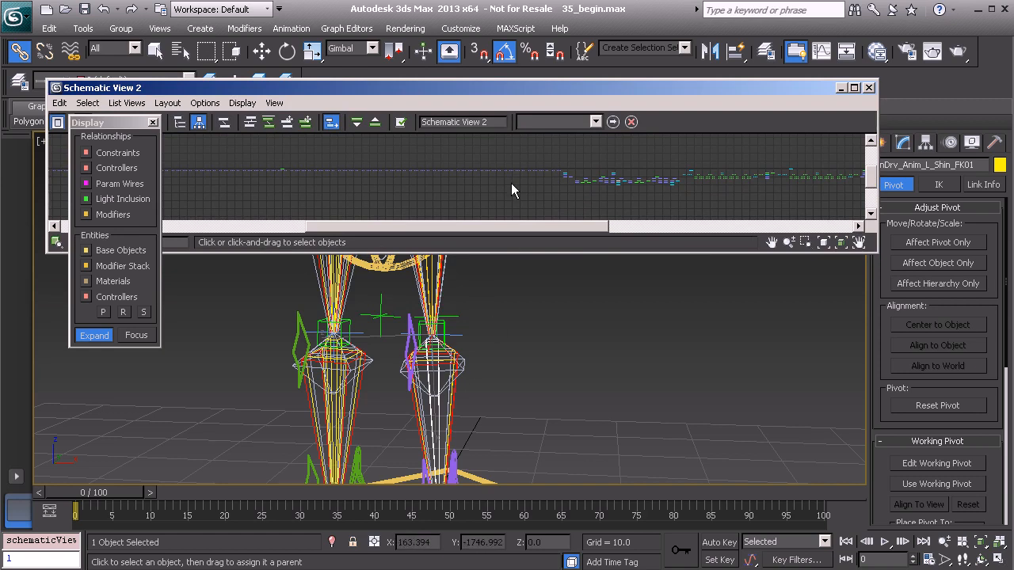
{"action": "scroll", "coordinate": [511, 183], "scroll_direction": "up", "scroll_amount": 5}
{"action": "left_click_drag", "start_coordinate": [877, 253], "coordinate": [916, 492]}
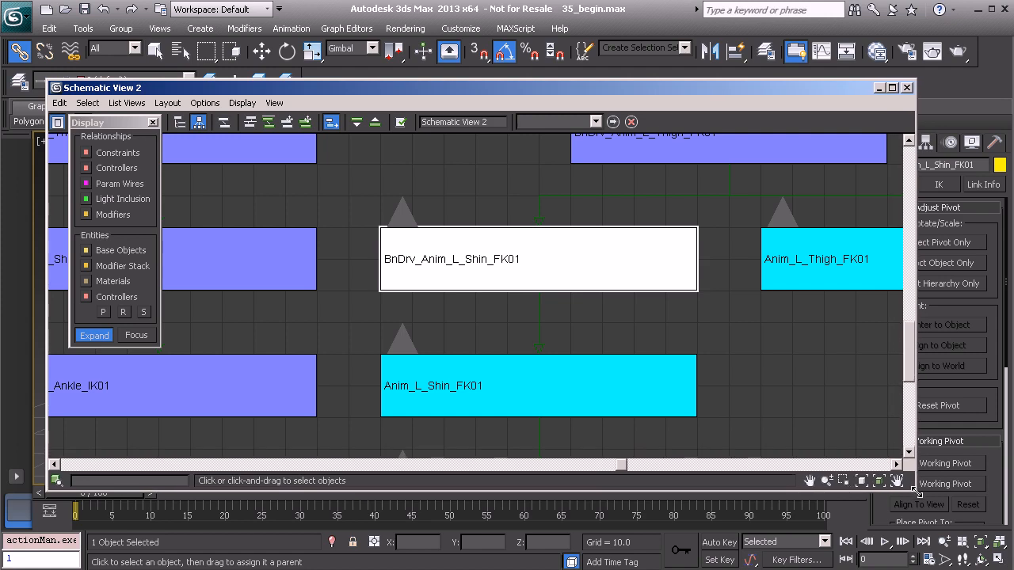
{"action": "middle_click_drag", "start_coordinate": [441, 176], "coordinate": [584, 270]}
{"action": "middle_click_drag", "start_coordinate": [520, 225], "coordinate": [552, 221]}
{"action": "scroll", "coordinate": [559, 212], "scroll_direction": "down", "scroll_amount": 2}
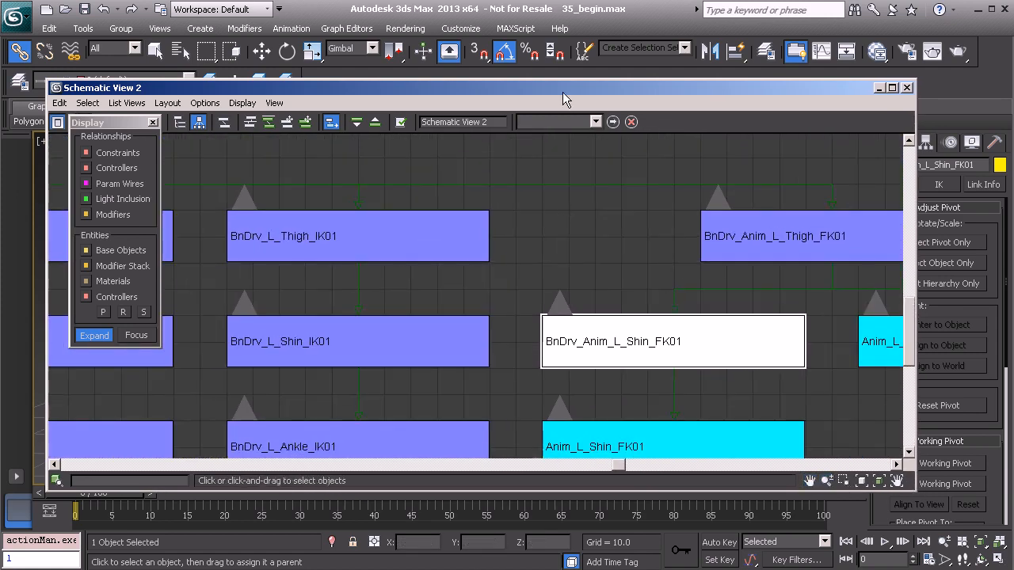
{"action": "left_click", "coordinate": [153, 122]}
{"action": "left_click_drag", "start_coordinate": [388, 99], "coordinate": [394, 272]}
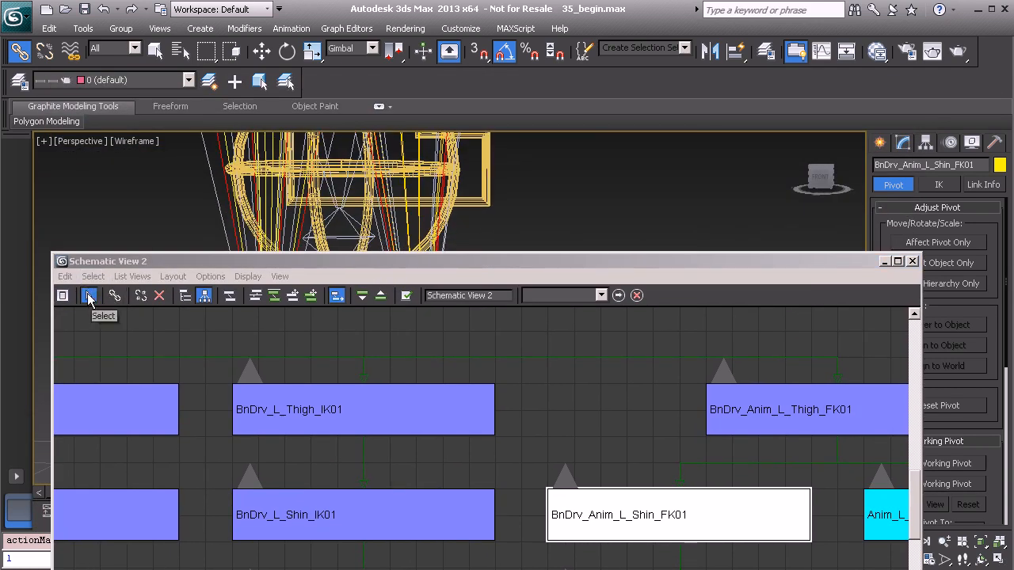
Select the BnDrv_L_Thigh_FK01 node in the Schematic View and examine that bone in the viewport.
{"action": "left_click", "coordinate": [88, 297]}
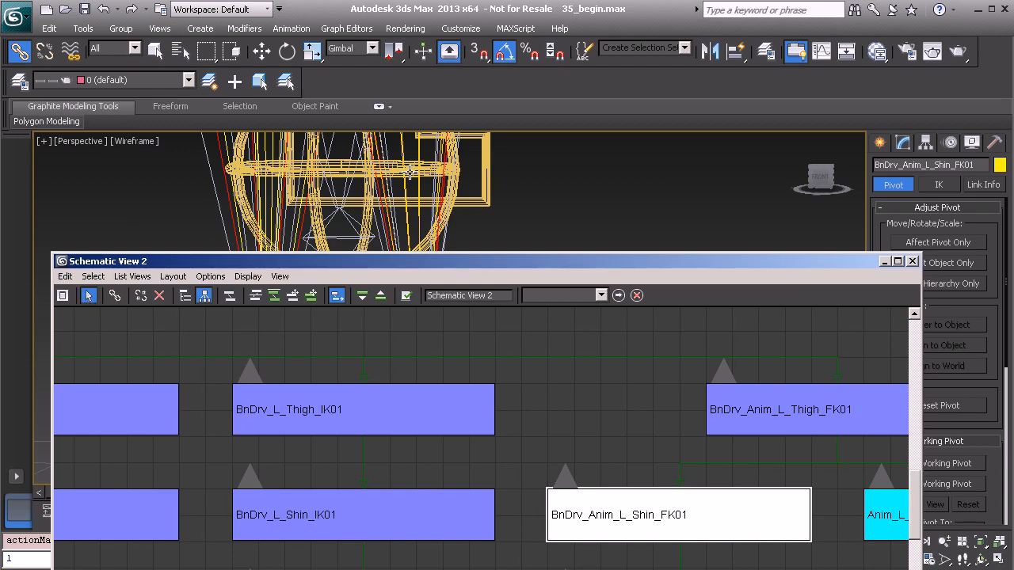
{"action": "middle_click_drag", "start_coordinate": [213, 348], "coordinate": [307, 356]}
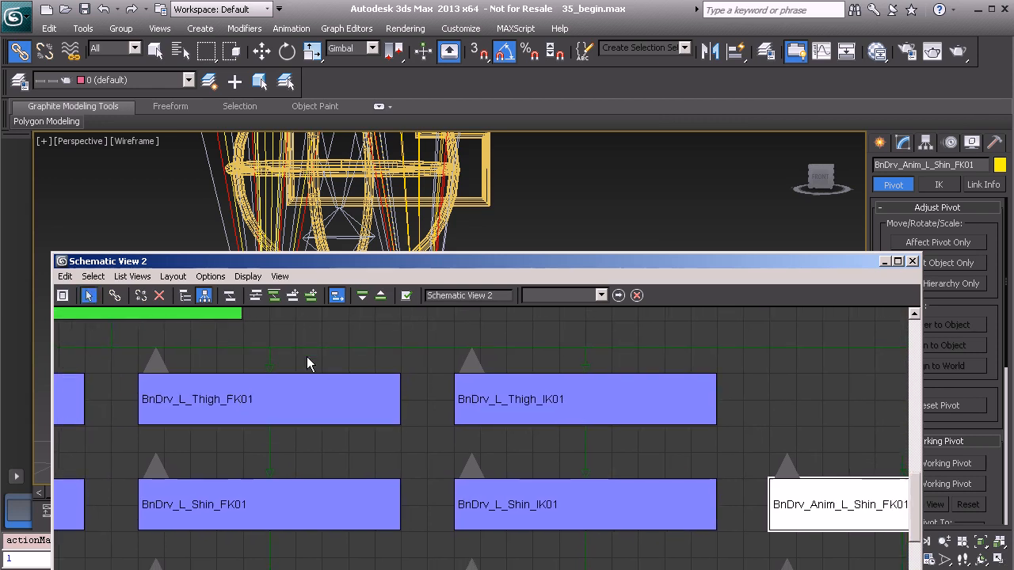
{"action": "left_click", "coordinate": [262, 405]}
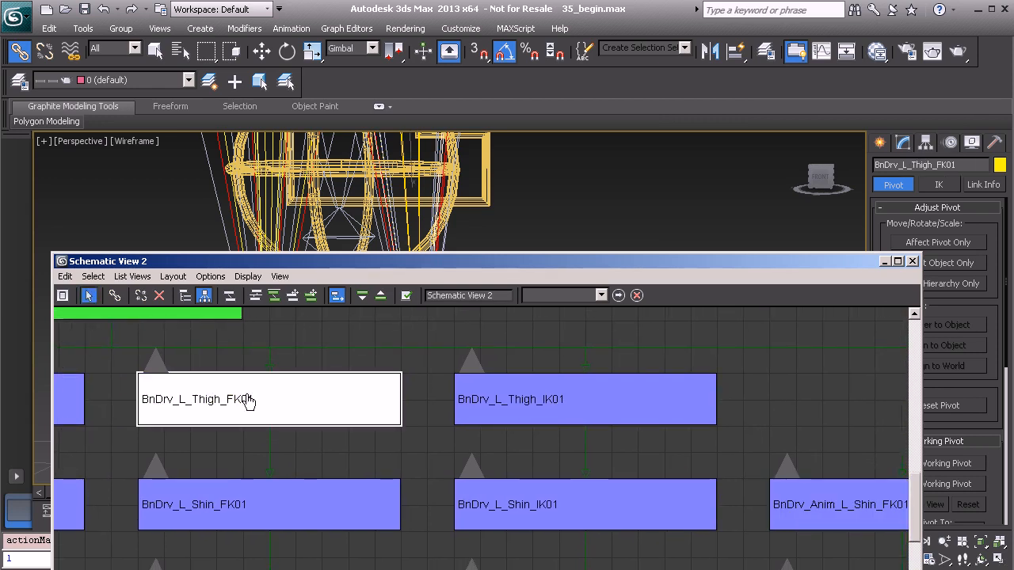
{"action": "middle_click_drag", "start_coordinate": [441, 167], "coordinate": [454, 221]}
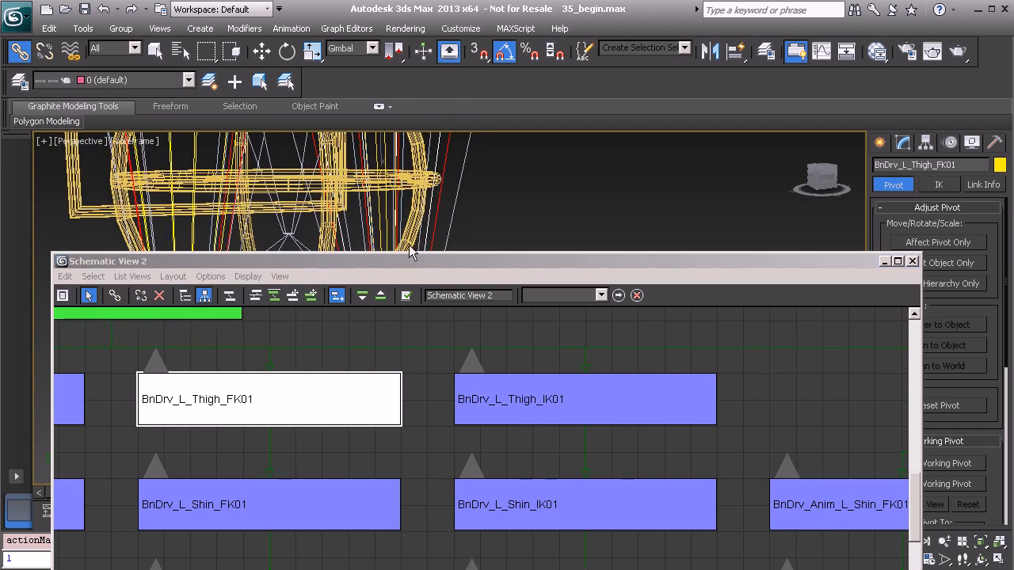
Connect BnDrv_Anim_L_Shin_FK01 to BnDrv_L_Thigh_FK01 as its parent in the Schematic View.
{"action": "middle_click_drag", "start_coordinate": [421, 383], "coordinate": [430, 367]}
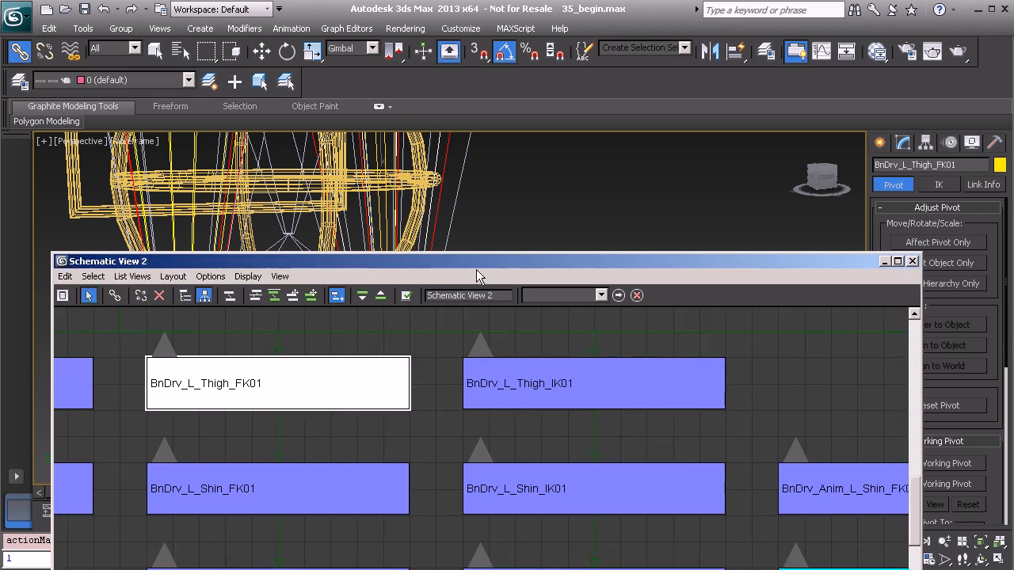
{"action": "left_click_drag", "start_coordinate": [481, 261], "coordinate": [477, 175]}
{"action": "middle_click_drag", "start_coordinate": [623, 407], "coordinate": [523, 350]}
{"action": "scroll", "coordinate": [522, 350], "scroll_direction": "down", "scroll_amount": 1}
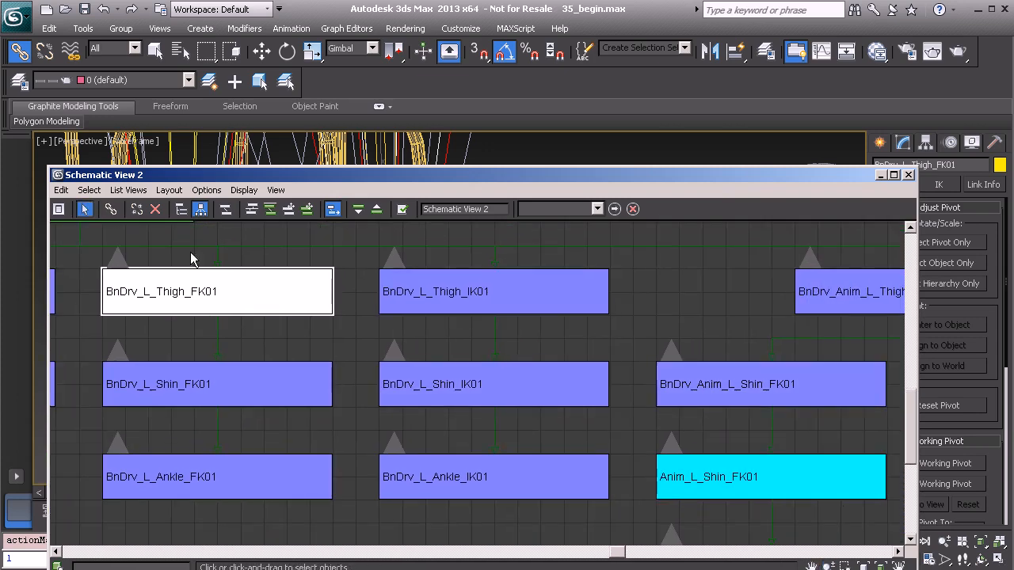
{"action": "left_click", "coordinate": [111, 209]}
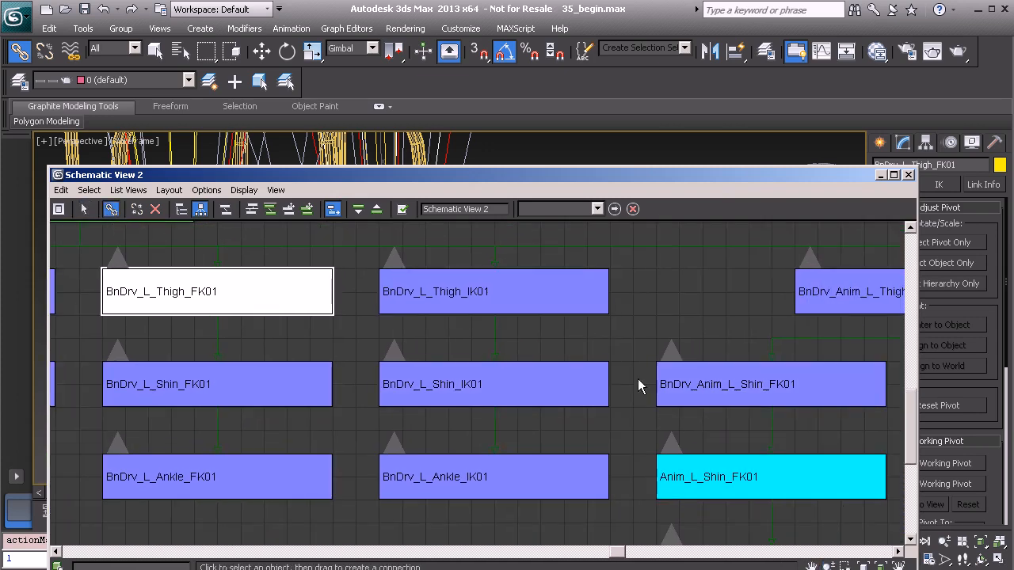
{"action": "left_click_drag", "start_coordinate": [756, 388], "coordinate": [197, 299]}
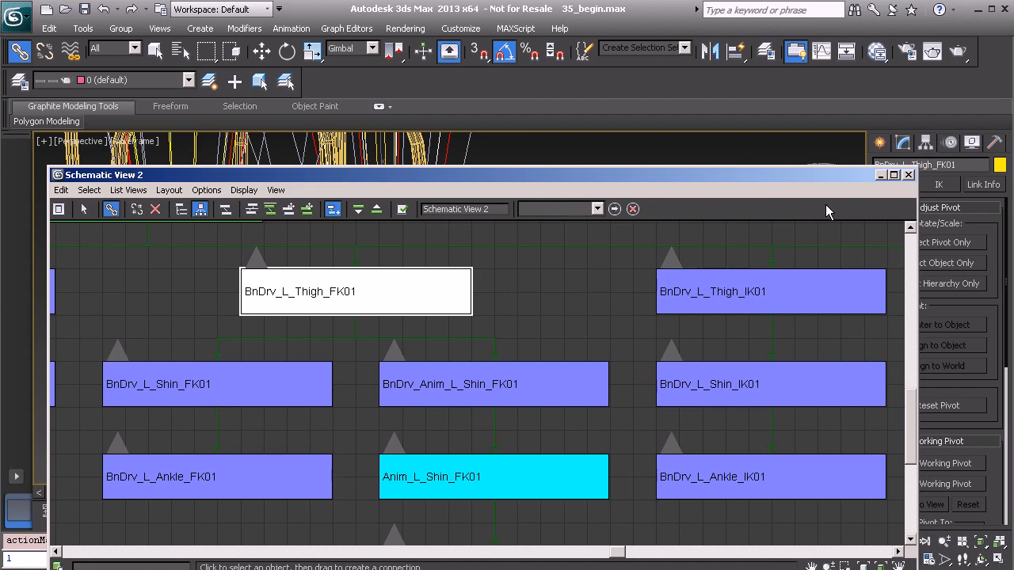
Select the BnDrv_R_Thigh_FK01 bone in the viewport and locate its node in the Schematic View.
{"action": "left_click_drag", "start_coordinate": [731, 176], "coordinate": [783, 263]}
{"action": "middle_click_drag", "start_coordinate": [435, 199], "coordinate": [379, 200]}
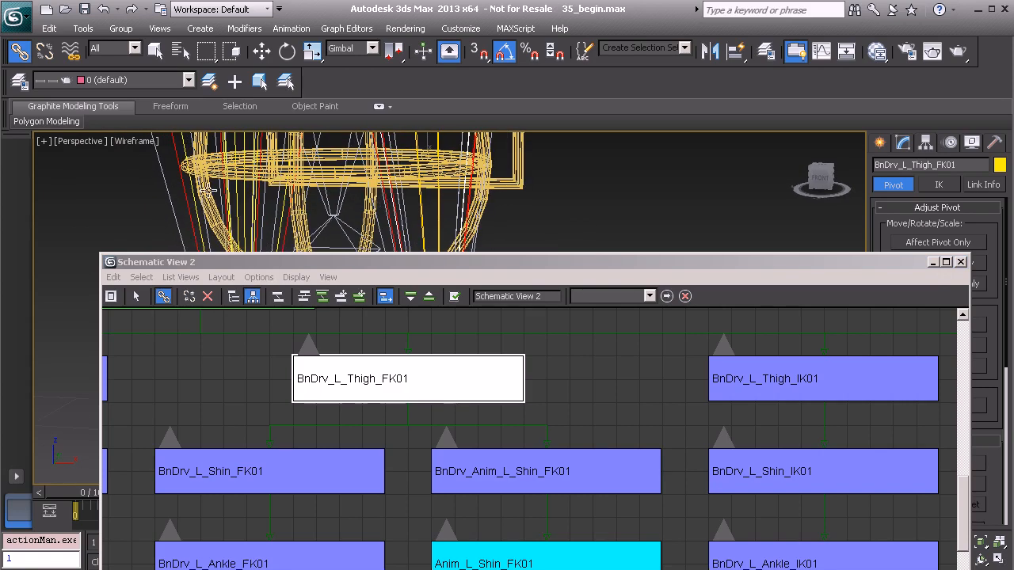
{"action": "left_click", "coordinate": [194, 208]}
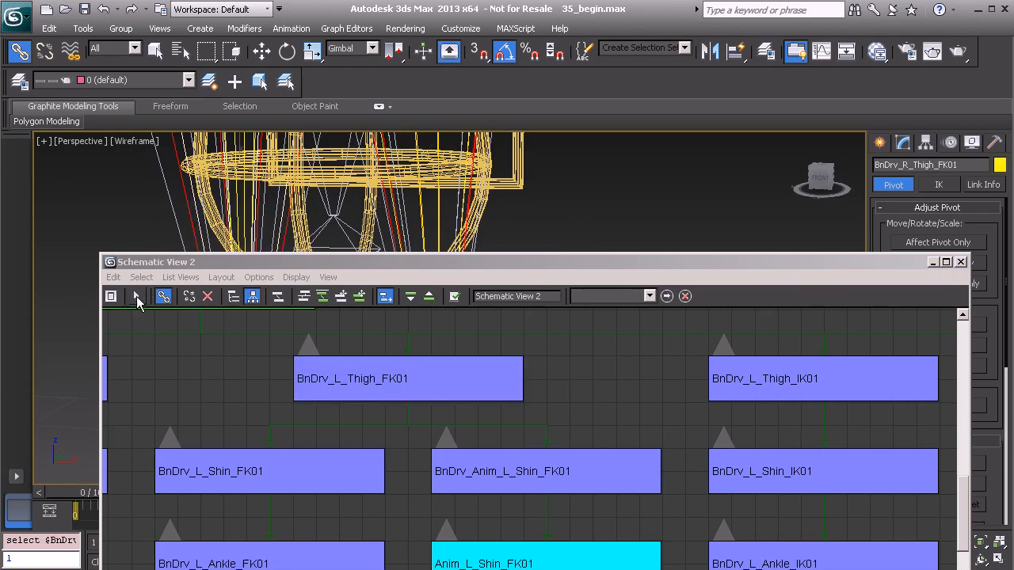
{"action": "left_click", "coordinate": [136, 297]}
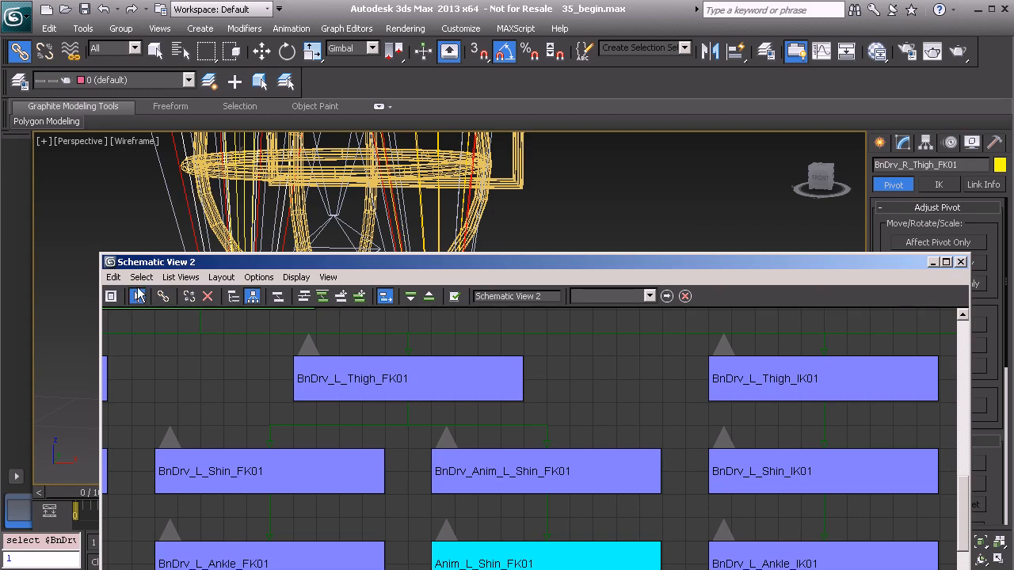
{"action": "middle_click_drag", "start_coordinate": [144, 191], "coordinate": [206, 198]}
{"action": "key", "text": "q"}
{"action": "left_click_drag", "start_coordinate": [332, 269], "coordinate": [319, 107]}
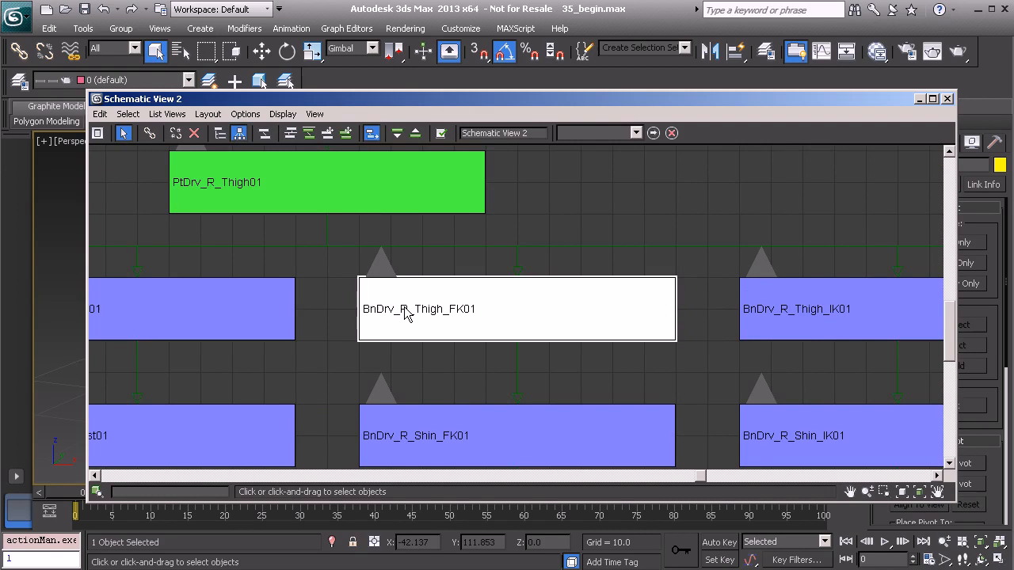
{"action": "middle_click_drag", "start_coordinate": [404, 309], "coordinate": [416, 284]}
{"action": "middle_click_drag", "start_coordinate": [357, 251], "coordinate": [356, 277], "text": "ctrl+alt"}
{"action": "middle_click_drag", "start_coordinate": [504, 310], "coordinate": [364, 267]}
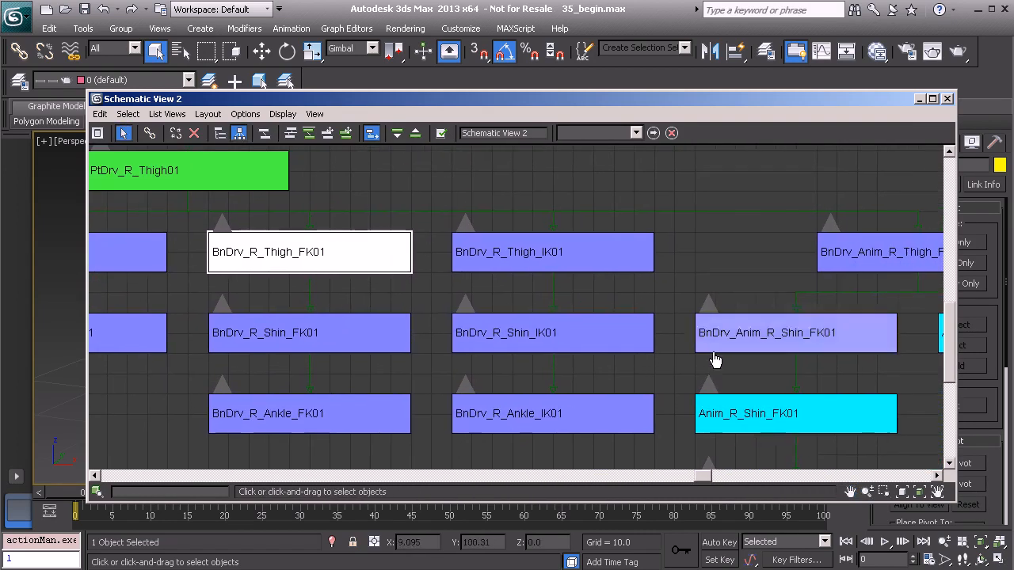
Connect BnDrv_Anim_R_Shin_FK01 to BnDrv_R_Thigh_FK01 as its parent and close the Schematic View.
{"action": "left_click", "coordinate": [760, 337]}
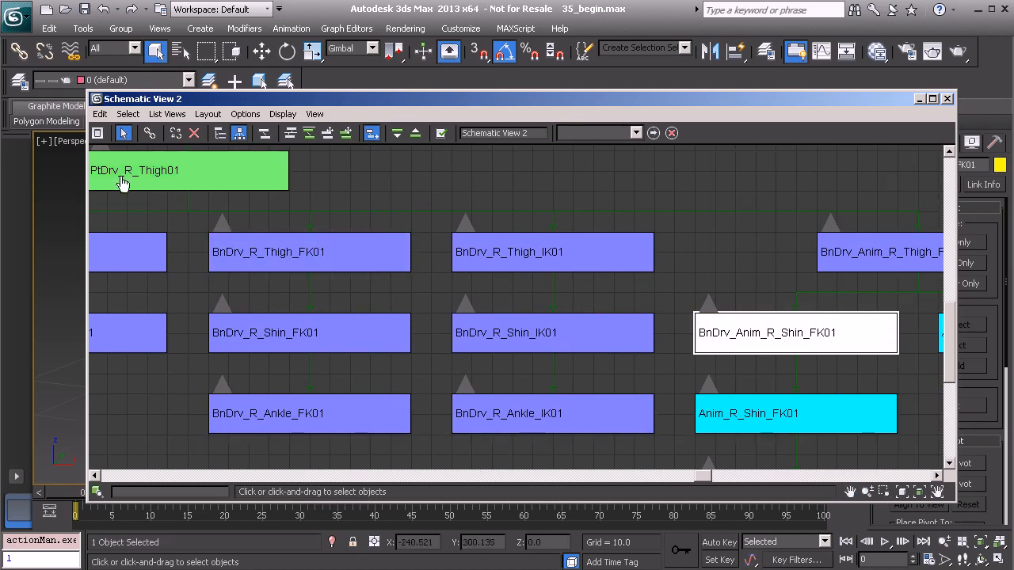
{"action": "left_click", "coordinate": [149, 133]}
{"action": "left_click_drag", "start_coordinate": [795, 325], "coordinate": [299, 250]}
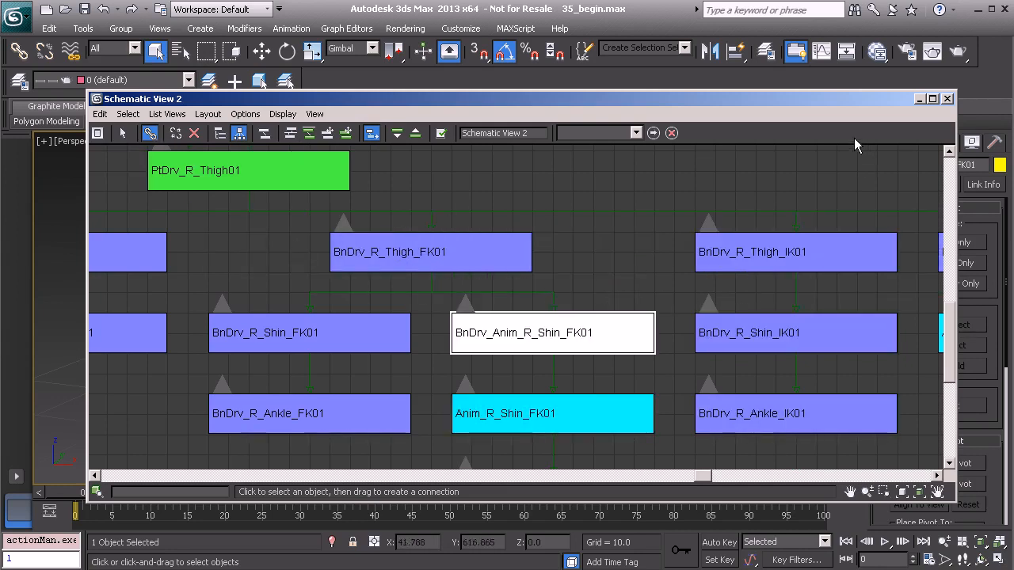
{"action": "left_click", "coordinate": [947, 99]}
Select BnDrv_Anim_R_Shin_FK01 and BnDrv_Anim_L_Shin_FK01 and freeze their transforms.
{"action": "scroll", "coordinate": [488, 260], "scroll_direction": "down", "scroll_amount": 3}
{"action": "middle_click_drag", "start_coordinate": [444, 428], "coordinate": [491, 328]}
{"action": "left_click", "coordinate": [491, 329], "text": "ctrl"}
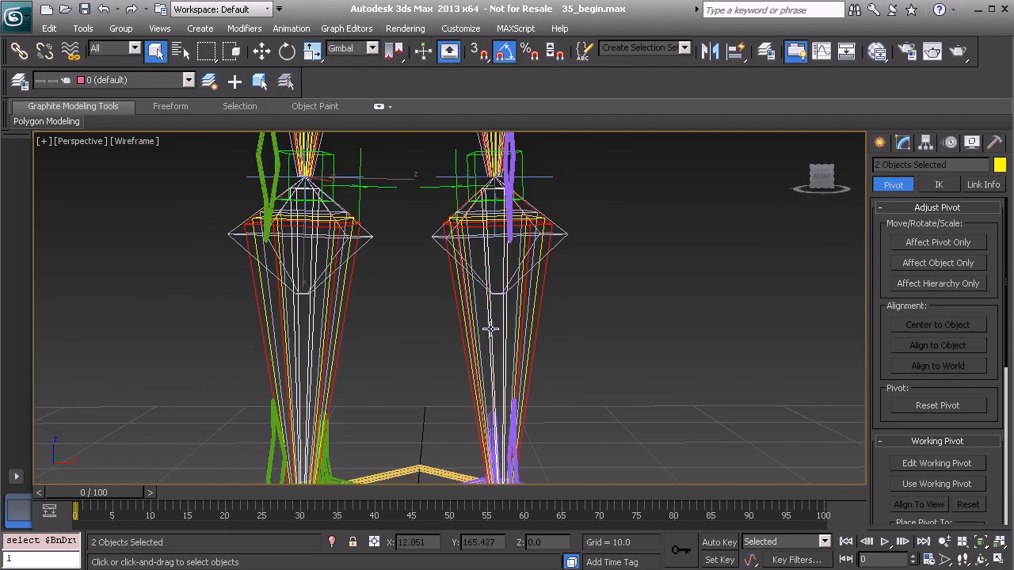
{"action": "left_click", "coordinate": [296, 328]}
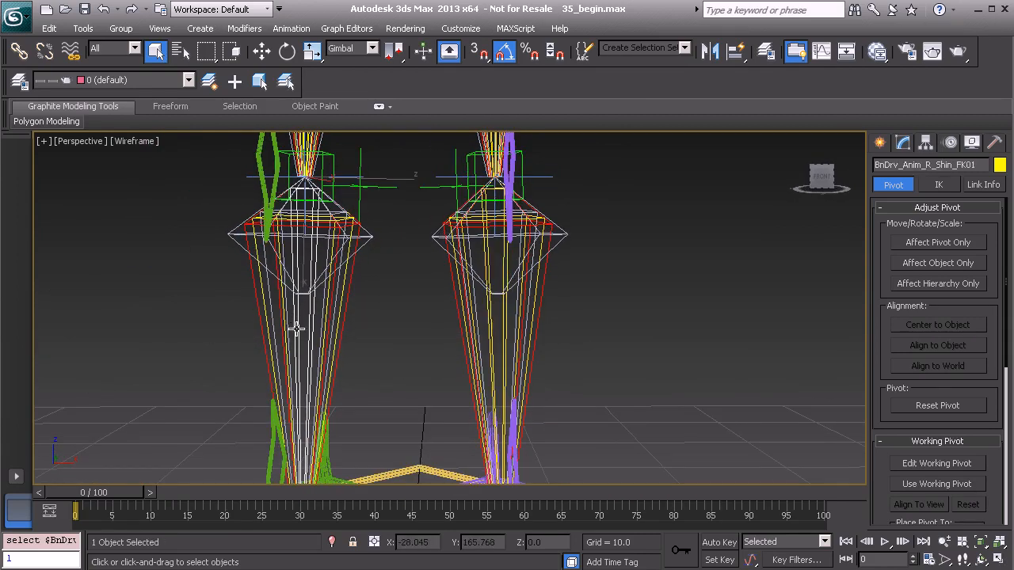
{"action": "left_click", "coordinate": [491, 330], "text": "ctrl"}
{"action": "right_click", "coordinate": [550, 278]}
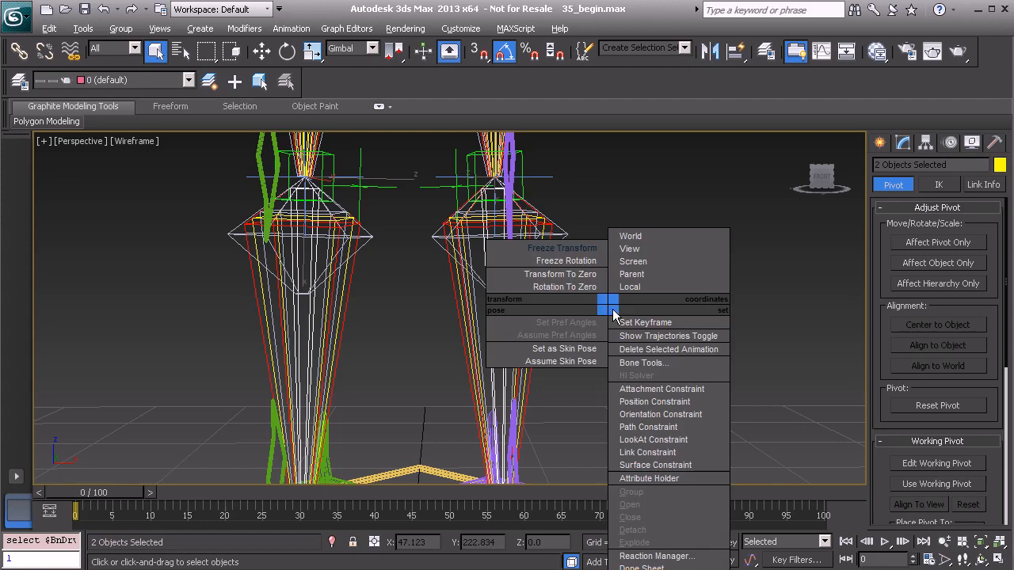
{"action": "left_click", "coordinate": [554, 272]}
{"action": "left_click", "coordinate": [454, 431]}
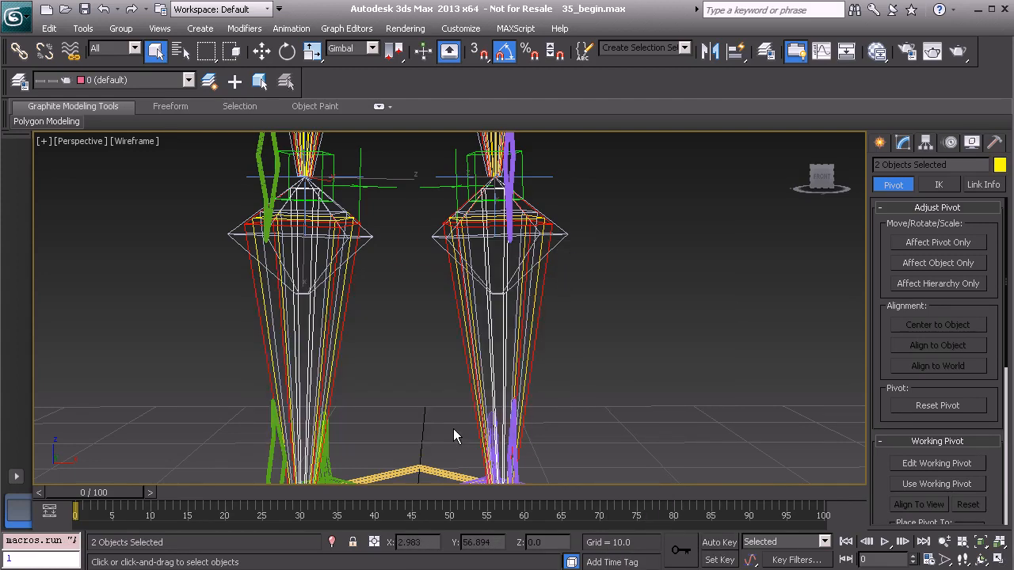
Check the parent and child links between the left FK thigh, shin and ankle controls and their driver bones.
{"action": "middle_click_drag", "start_coordinate": [607, 348], "coordinate": [357, 277], "text": "alt"}
{"action": "mouse_move", "coordinate": [315, 251]}
{"action": "middle_mouse_down", "text": "alt"}
{"action": "mouse_move", "coordinate": [293, 287]}
{"action": "mouse_move", "coordinate": [309, 188]}
{"action": "mouse_move", "coordinate": [349, 193]}
{"action": "mouse_move", "coordinate": [329, 248]}
{"action": "middle_mouse_up", "text": "alt"}
{"action": "left_click", "coordinate": [303, 149]}
{"action": "key", "text": "Page_Down"}
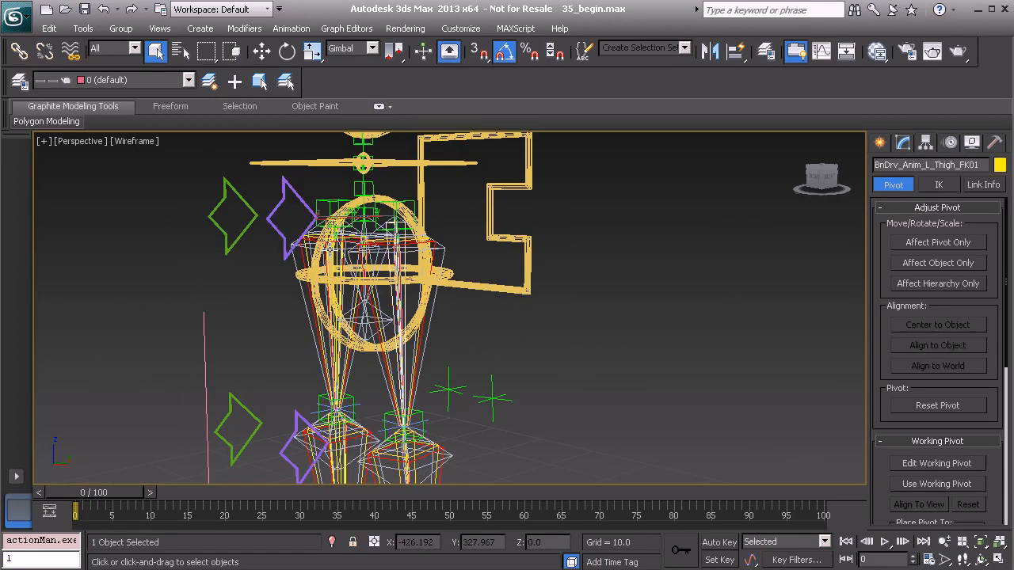
{"action": "middle_click_drag", "start_coordinate": [292, 404], "coordinate": [312, 246]}
{"action": "left_click", "coordinate": [278, 318]}
{"action": "key", "text": "Page_Down"}
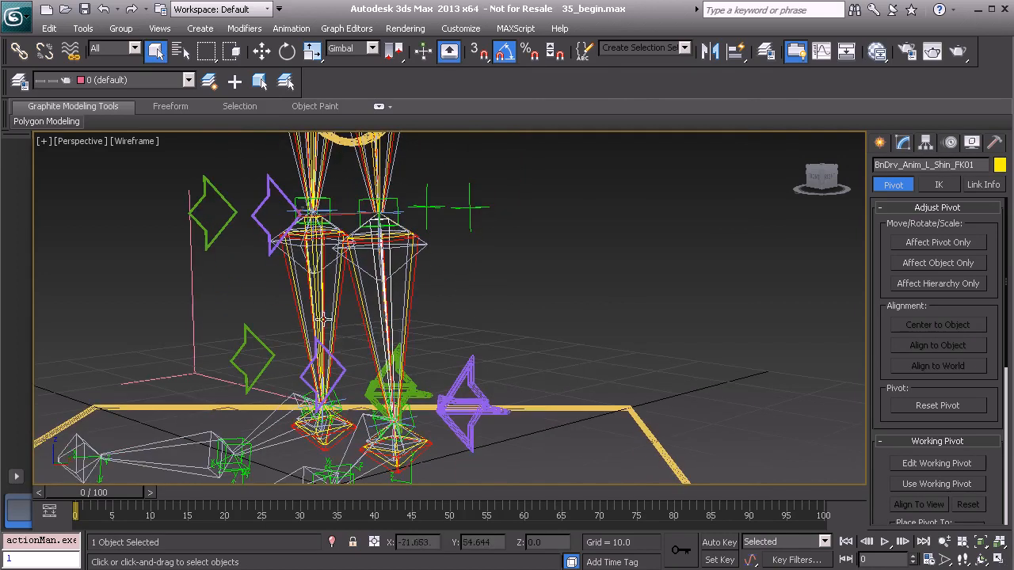
{"action": "middle_click_drag", "start_coordinate": [312, 378], "coordinate": [308, 378], "text": "alt"}
{"action": "left_click", "coordinate": [304, 358]}
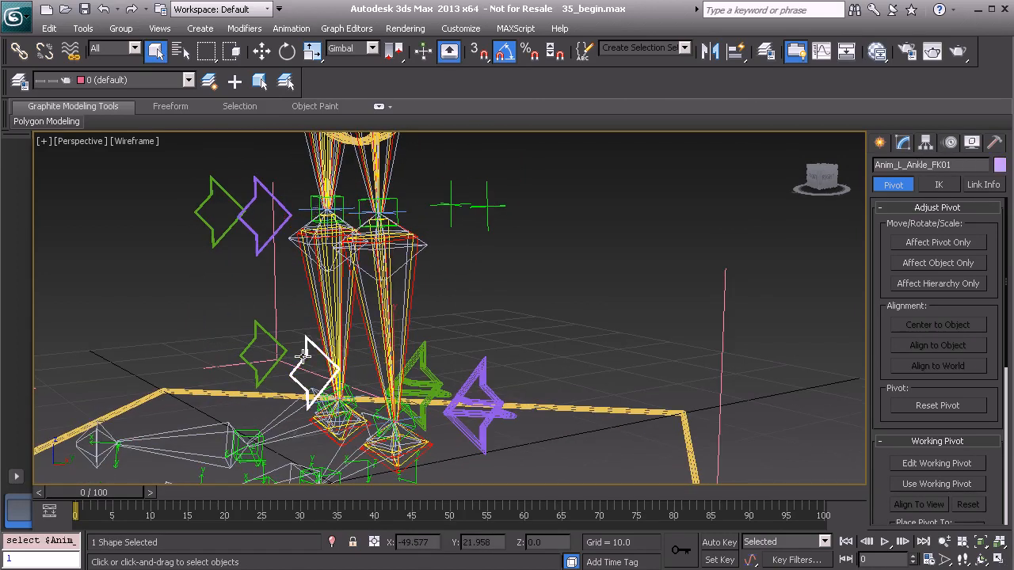
{"action": "key", "text": "Page_Up"}
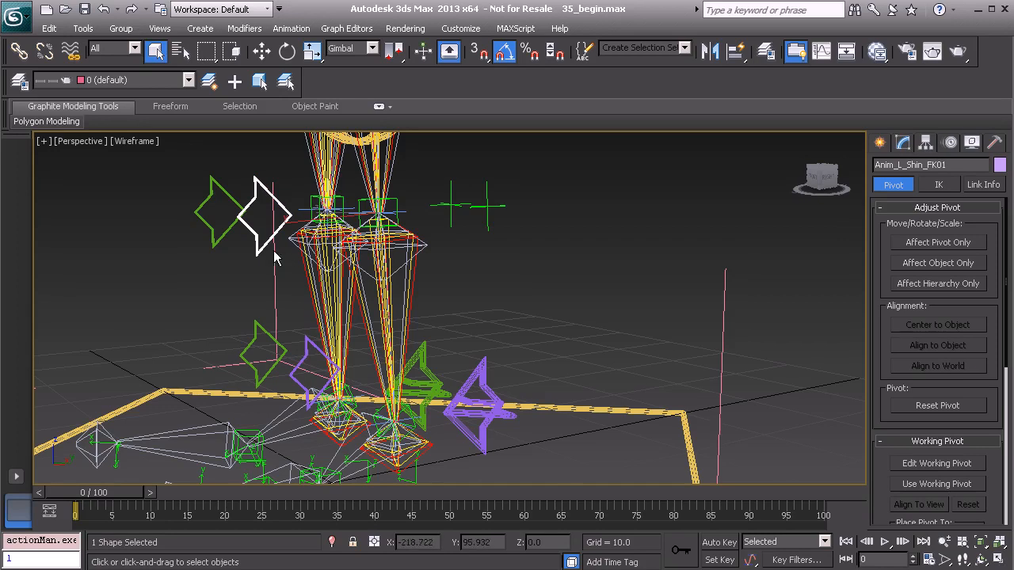
Select the left FK ankle, shin and thigh control shapes together.
{"action": "mouse_move", "coordinate": [340, 250]}
{"action": "middle_mouse_down", "text": "alt"}
{"action": "mouse_move", "coordinate": [287, 253]}
{"action": "mouse_move", "coordinate": [269, 226]}
{"action": "mouse_move", "coordinate": [337, 255]}
{"action": "middle_mouse_up", "text": "alt"}
{"action": "middle_click_drag", "start_coordinate": [313, 340], "coordinate": [331, 416], "text": "alt"}
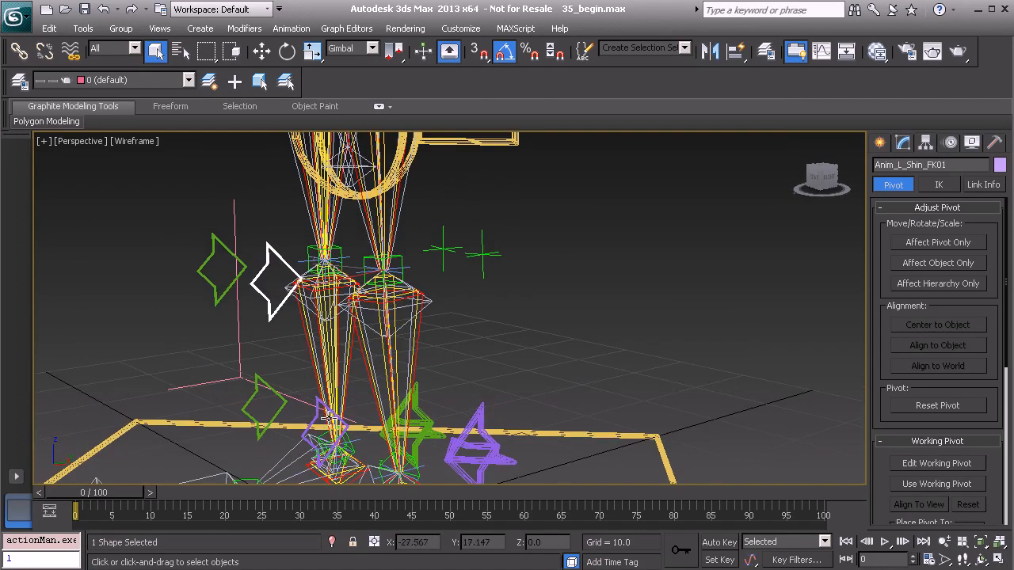
{"action": "left_click", "coordinate": [319, 410]}
{"action": "left_click", "coordinate": [277, 304], "text": "ctrl"}
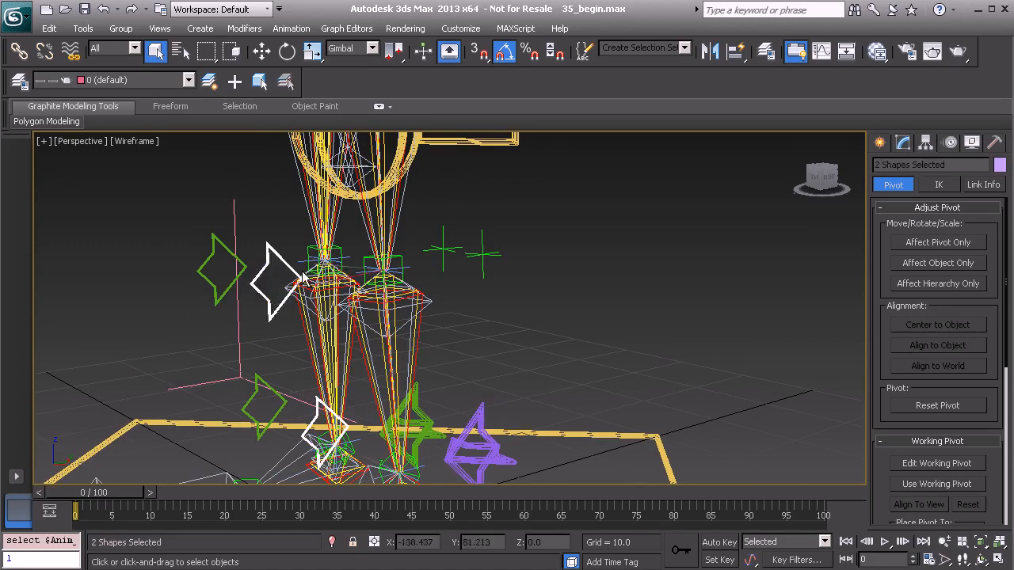
{"action": "middle_click_drag", "start_coordinate": [277, 304], "coordinate": [299, 352], "text": "alt"}
{"action": "left_click", "coordinate": [263, 185], "text": "ctrl"}
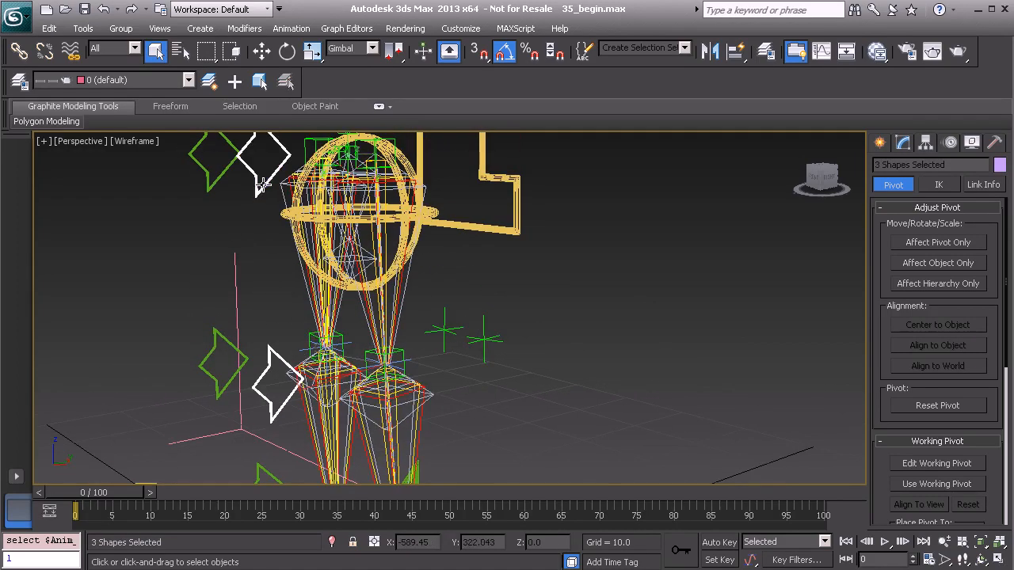
Check the parent and child links of the right FK thigh, shin and ankle controls.
{"action": "left_click", "coordinate": [217, 335]}
{"action": "middle_click_drag", "start_coordinate": [217, 335], "coordinate": [250, 331], "text": "alt"}
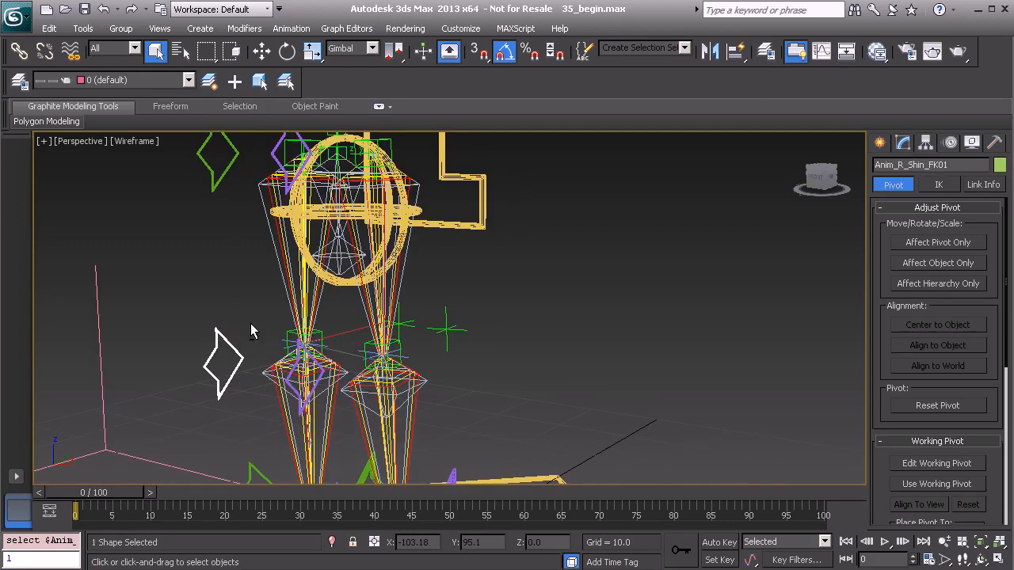
{"action": "left_click", "coordinate": [250, 331]}
{"action": "left_click", "coordinate": [227, 167]}
{"action": "key", "text": "Page_Down"}
{"action": "middle_click_drag", "start_coordinate": [279, 475], "coordinate": [277, 393]}
{"action": "left_click", "coordinate": [263, 346]}
{"action": "key", "text": "Page_Up"}
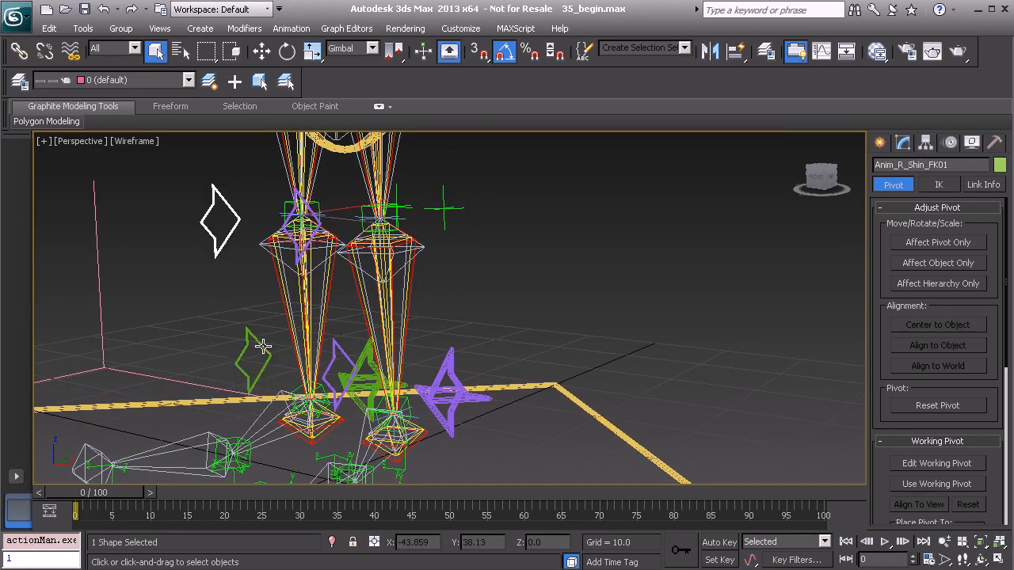
Select all six FK control shapes for the thighs, shins and ankles of both legs.
{"action": "left_click", "coordinate": [268, 349]}
{"action": "left_click", "coordinate": [356, 354], "text": "ctrl"}
{"action": "middle_click_drag", "start_coordinate": [359, 354], "coordinate": [359, 411]}
{"action": "left_click", "coordinate": [253, 296], "text": "ctrl"}
{"action": "middle_click_drag", "start_coordinate": [332, 327], "coordinate": [317, 392], "text": "alt"}
{"action": "left_click", "coordinate": [292, 308], "text": "ctrl"}
{"action": "left_click", "coordinate": [302, 214], "text": "ctrl"}
{"action": "left_click", "coordinate": [244, 199], "text": "ctrl"}
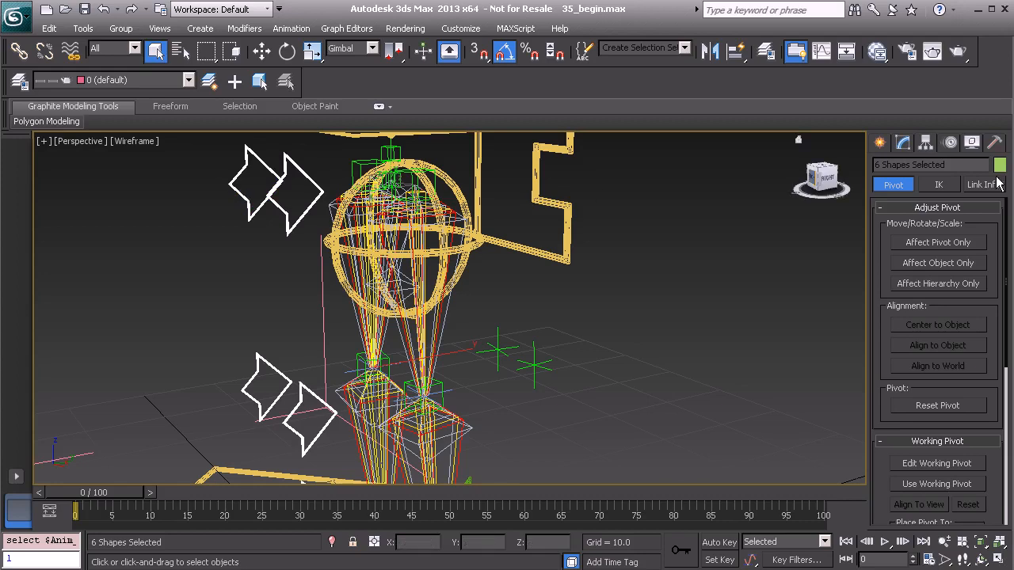
Apply Reset XForm to the six selected FK controls and collapse their modifier stacks.
{"action": "left_click", "coordinate": [995, 144]}
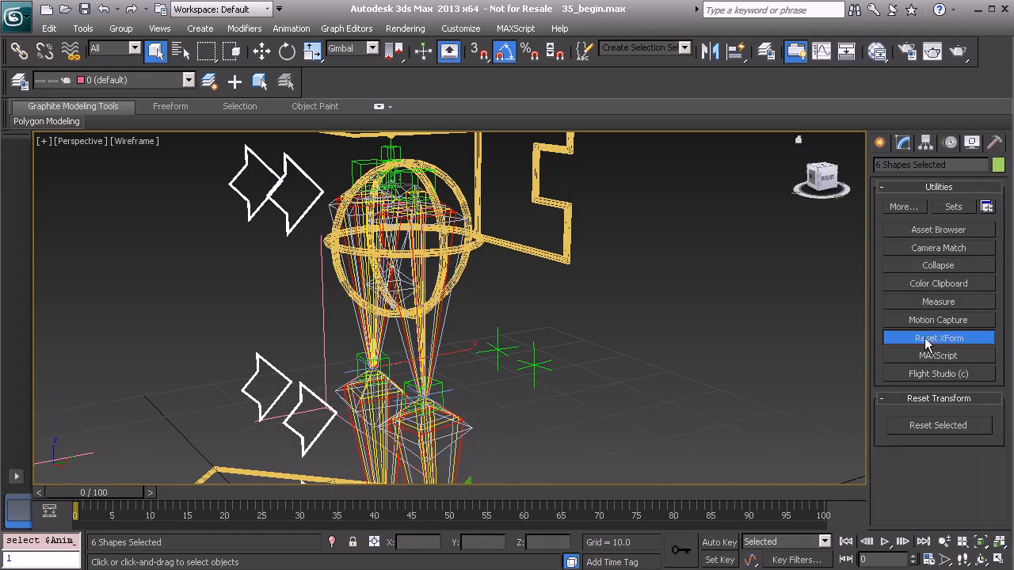
{"action": "left_click", "coordinate": [933, 427]}
{"action": "scroll", "coordinate": [488, 307], "scroll_direction": "down", "scroll_amount": 4}
{"action": "middle_click_drag", "start_coordinate": [488, 306], "coordinate": [402, 285]}
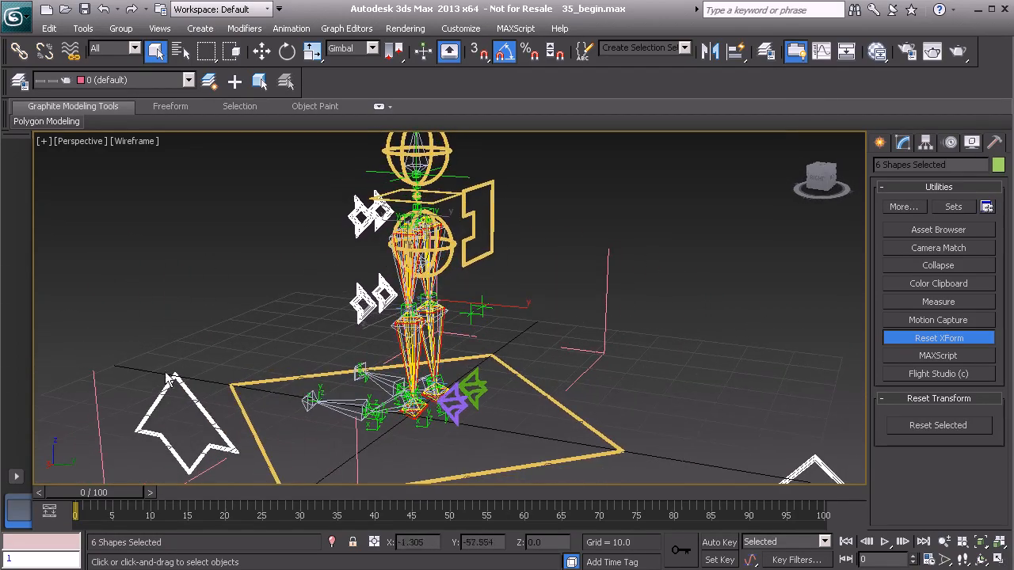
{"action": "middle_click_drag", "start_coordinate": [210, 394], "coordinate": [385, 357], "text": "alt"}
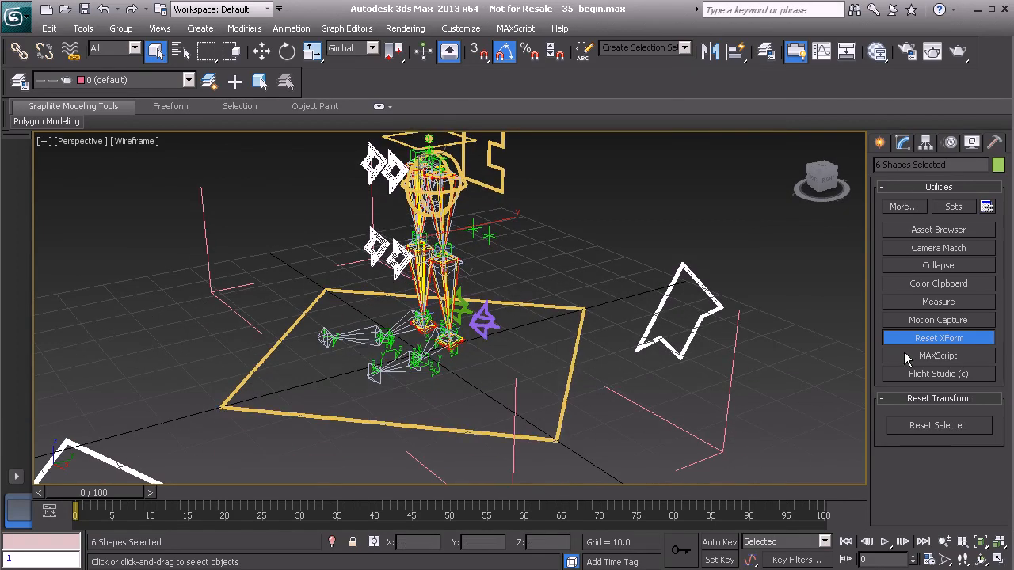
{"action": "left_click", "coordinate": [964, 341]}
{"action": "left_click", "coordinate": [957, 269]}
{"action": "left_click", "coordinate": [942, 451]}
{"action": "left_click", "coordinate": [950, 269]}
Select the two oversized FK ankle controls lying far from the legs and delete them.
{"action": "middle_click_drag", "start_coordinate": [651, 302], "coordinate": [619, 312], "text": "alt"}
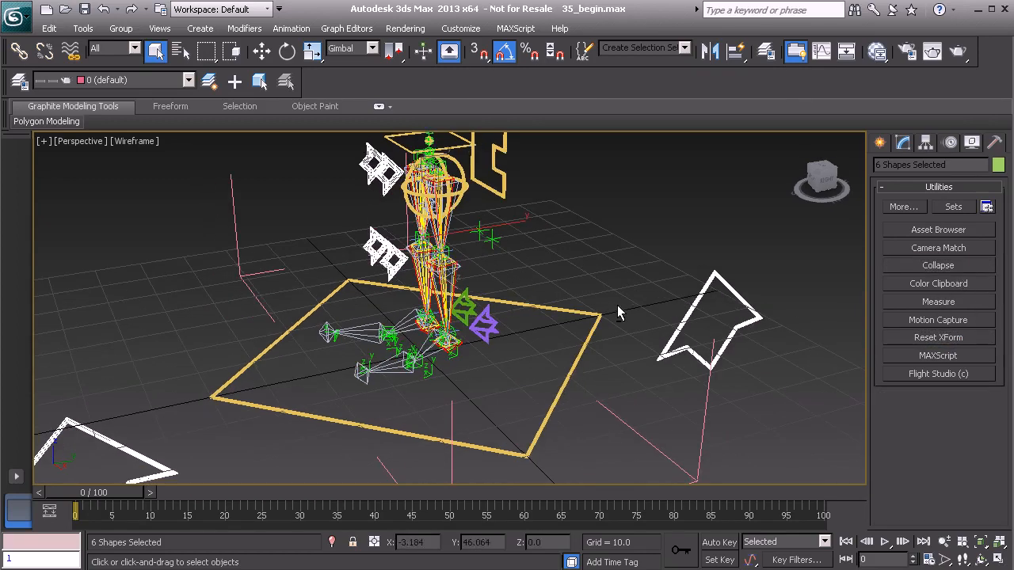
{"action": "left_click", "coordinate": [690, 258]}
{"action": "left_click", "coordinate": [741, 309]}
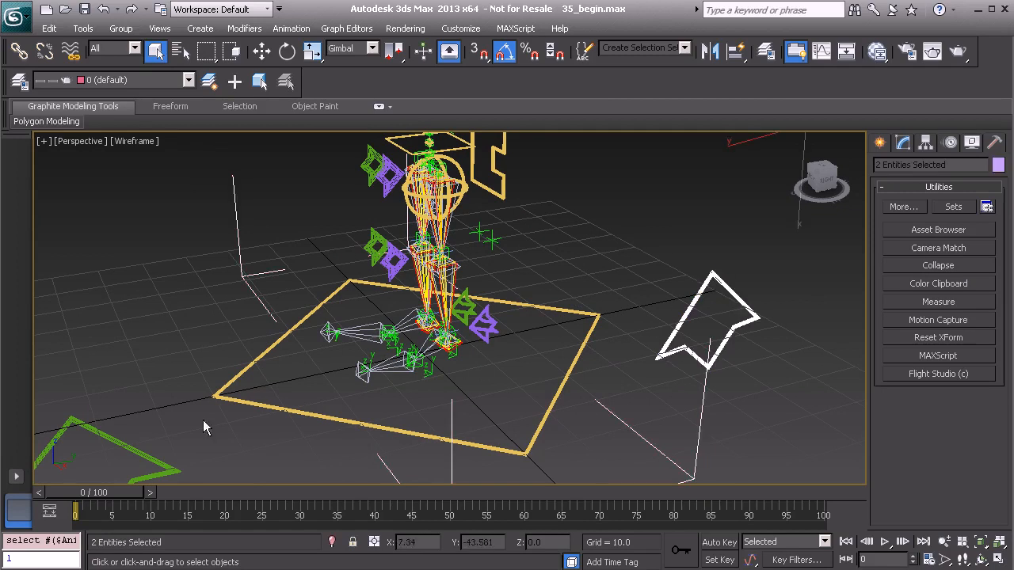
{"action": "left_click", "coordinate": [713, 277]}
{"action": "middle_click_drag", "start_coordinate": [801, 341], "coordinate": [701, 318], "text": "alt"}
{"action": "left_click_drag", "start_coordinate": [672, 271], "coordinate": [740, 322]}
{"action": "middle_click_drag", "start_coordinate": [683, 339], "coordinate": [488, 323], "text": "alt"}
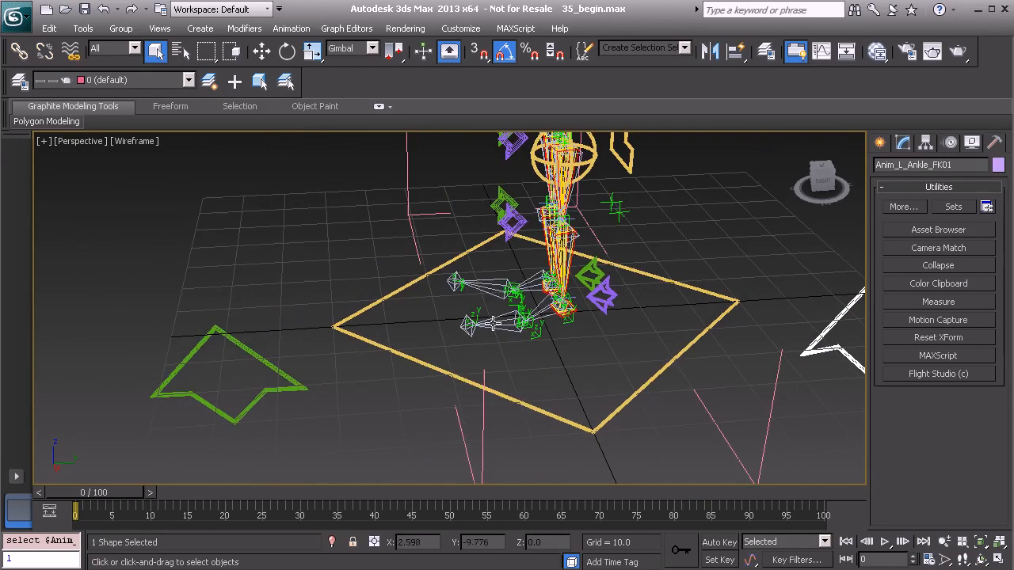
{"action": "left_click_drag", "start_coordinate": [197, 320], "coordinate": [227, 369], "text": "ctrl"}
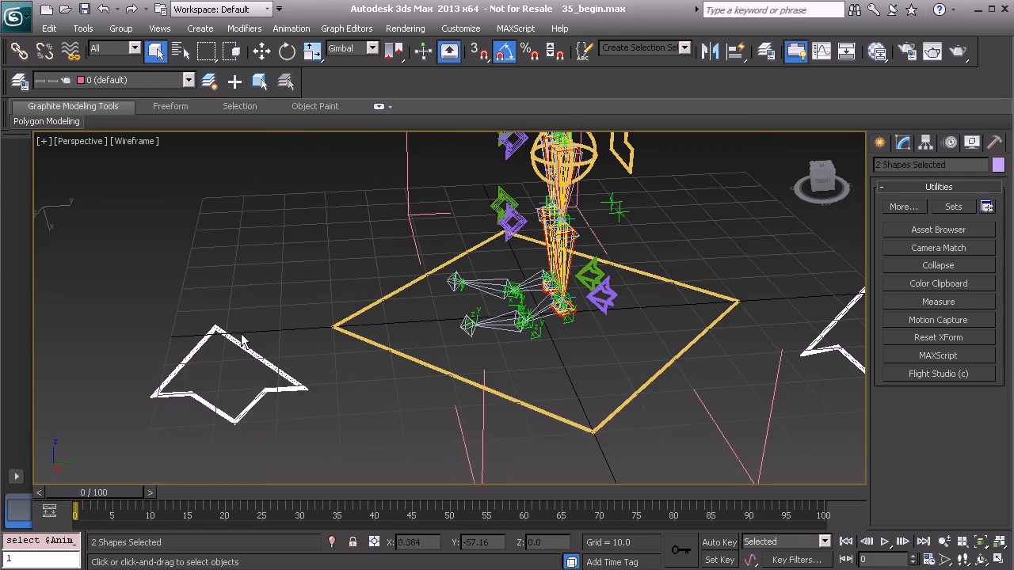
{"action": "key", "text": "Delete"}
Clone Anim_L_Shin_FK01 as a copy named Anim_L_Ankle_FK01.
{"action": "middle_click_drag", "start_coordinate": [507, 263], "coordinate": [463, 313], "text": "alt"}
{"action": "scroll", "coordinate": [464, 313], "scroll_direction": "up", "scroll_amount": 3}
{"action": "left_click", "coordinate": [472, 225]}
{"action": "scroll", "coordinate": [479, 227], "scroll_direction": "up", "scroll_amount": 2}
{"action": "middle_click_drag", "start_coordinate": [487, 228], "coordinate": [484, 247], "text": "alt"}
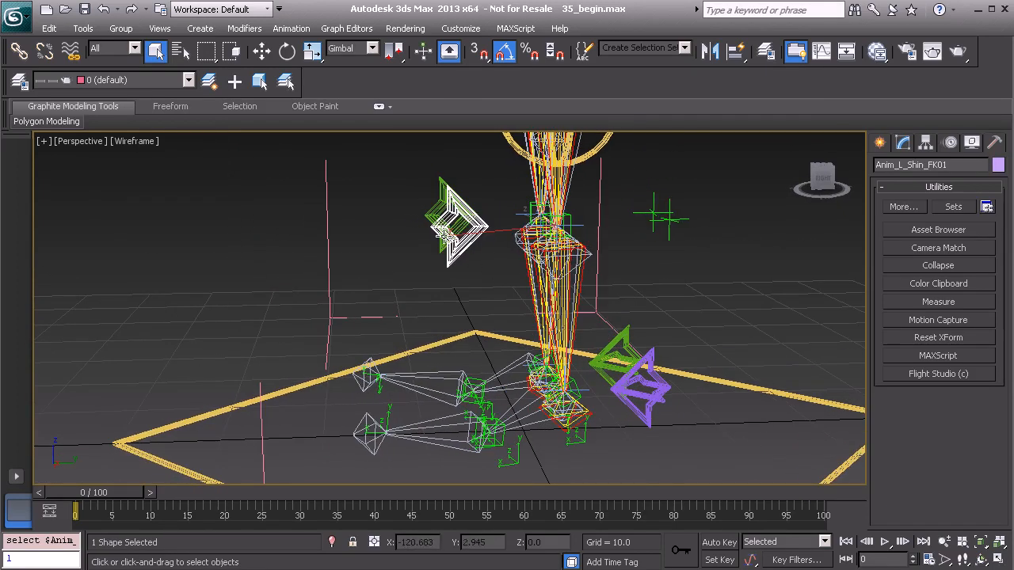
{"action": "middle_click_drag", "start_coordinate": [458, 237], "coordinate": [485, 254], "text": "alt"}
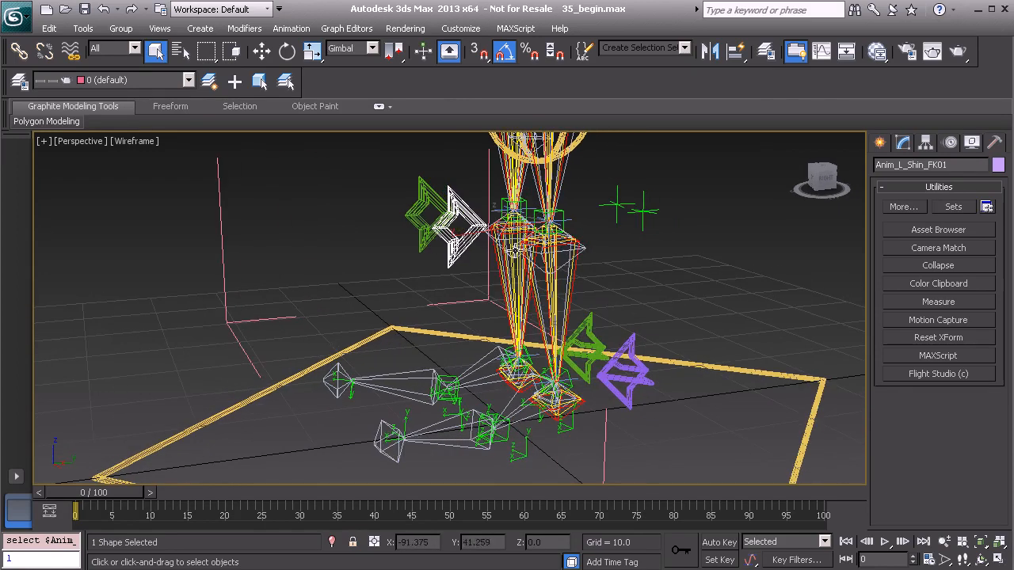
{"action": "middle_click_drag", "start_coordinate": [486, 298], "coordinate": [483, 273], "text": "alt"}
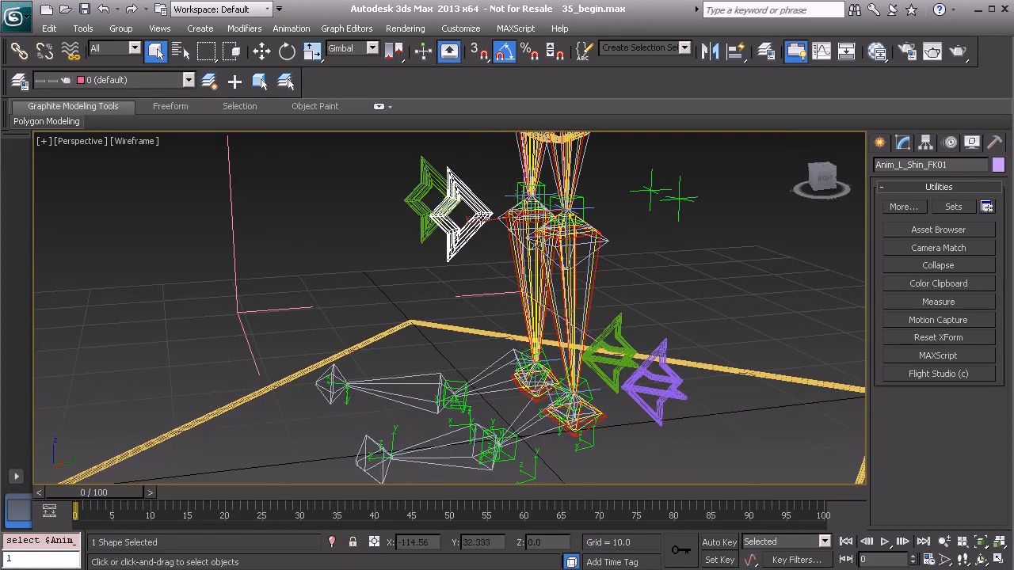
{"action": "key", "text": "ctrl+v"}
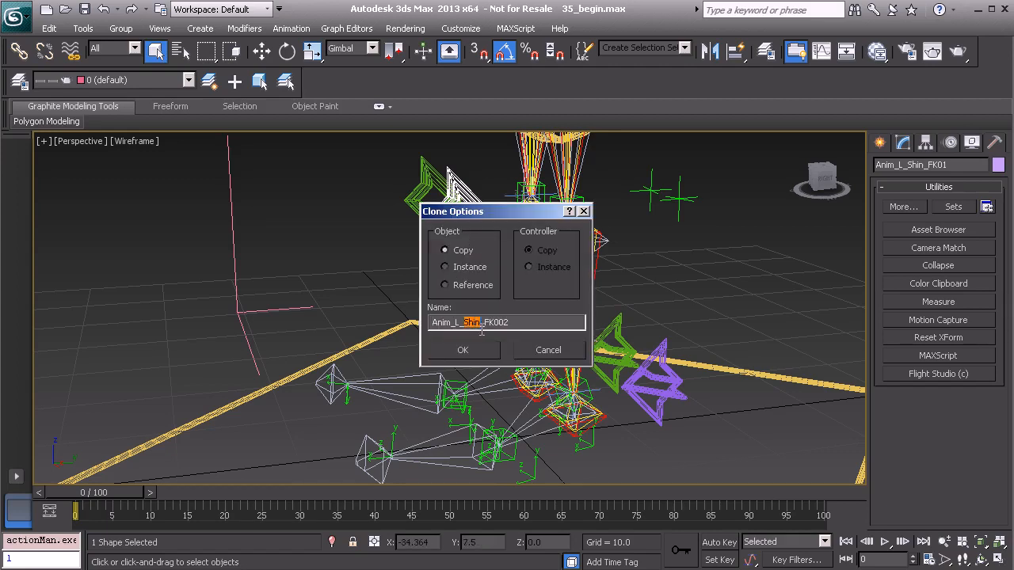
{"action": "type", "text": "Ankle"}
{"action": "left_click", "coordinate": [475, 353]}
Align the Anim_L_Ankle_FK01 control to the left ankle and activate the Move tool.
{"action": "mouse_move", "coordinate": [484, 333]}
{"action": "middle_mouse_down"}
{"action": "mouse_move", "coordinate": [409, 335]}
{"action": "mouse_move", "coordinate": [466, 322]}
{"action": "mouse_move", "coordinate": [479, 341]}
{"action": "middle_mouse_up"}
{"action": "middle_click_drag", "start_coordinate": [546, 420], "coordinate": [519, 364], "text": "alt"}
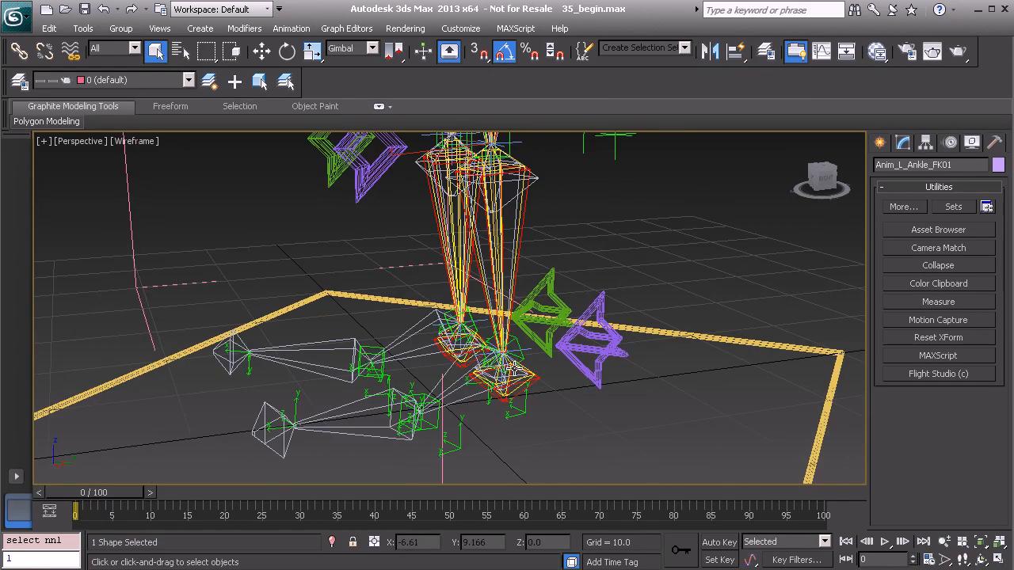
{"action": "key", "text": "w"}
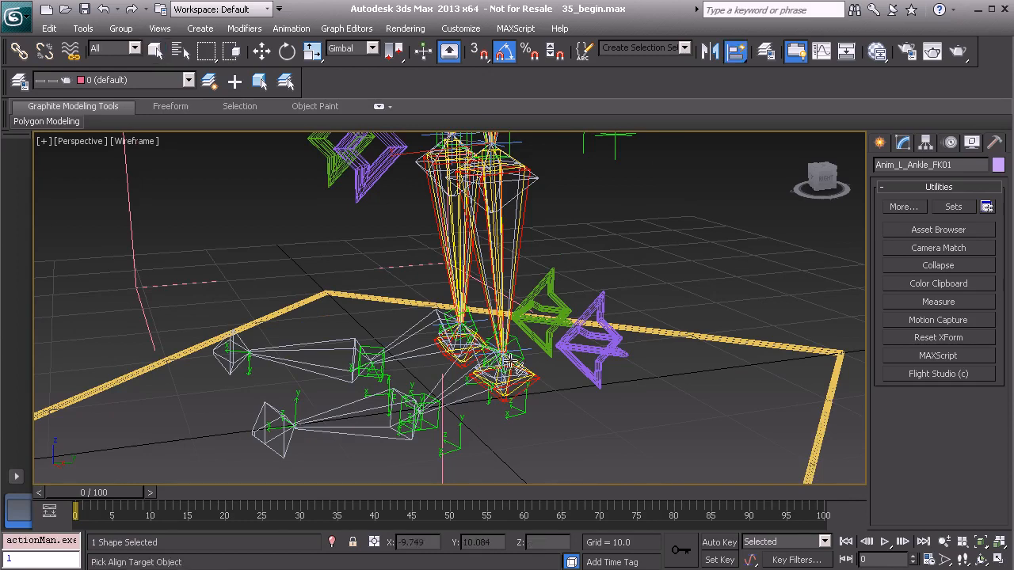
{"action": "middle_click_drag", "start_coordinate": [523, 368], "coordinate": [546, 373], "text": "alt"}
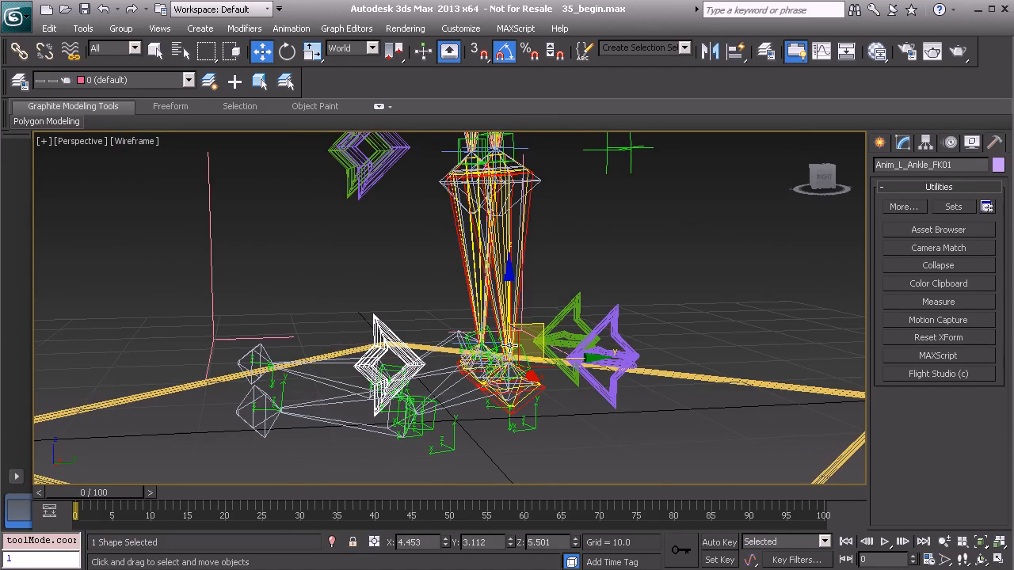
Using Affect Object Only, move the Anim_L_Ankle_FK01 shape up and slightly back toward the ankle without moving its pivot.
{"action": "left_click", "coordinate": [925, 142]}
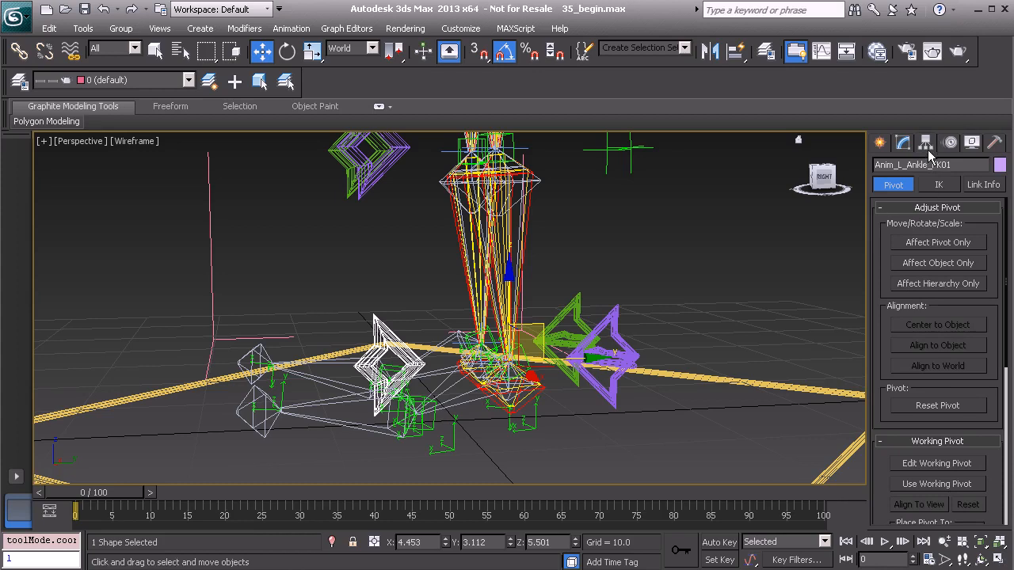
{"action": "left_click", "coordinate": [937, 264]}
{"action": "mouse_move", "coordinate": [539, 340]}
{"action": "middle_mouse_down", "text": "alt"}
{"action": "mouse_move", "coordinate": [579, 338]}
{"action": "mouse_move", "coordinate": [543, 330]}
{"action": "middle_mouse_up", "text": "alt"}
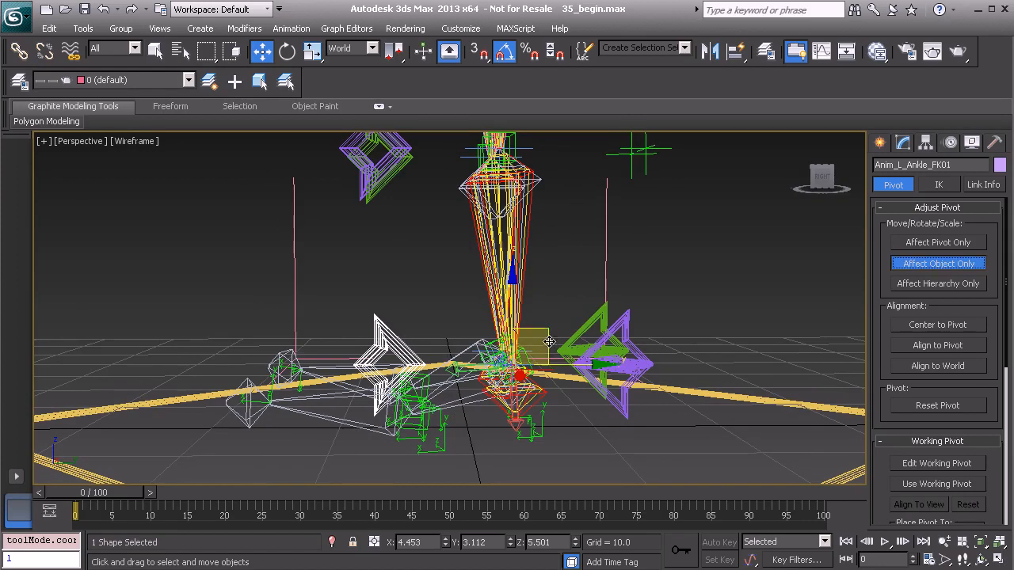
{"action": "left_click_drag", "start_coordinate": [546, 331], "coordinate": [574, 274]}
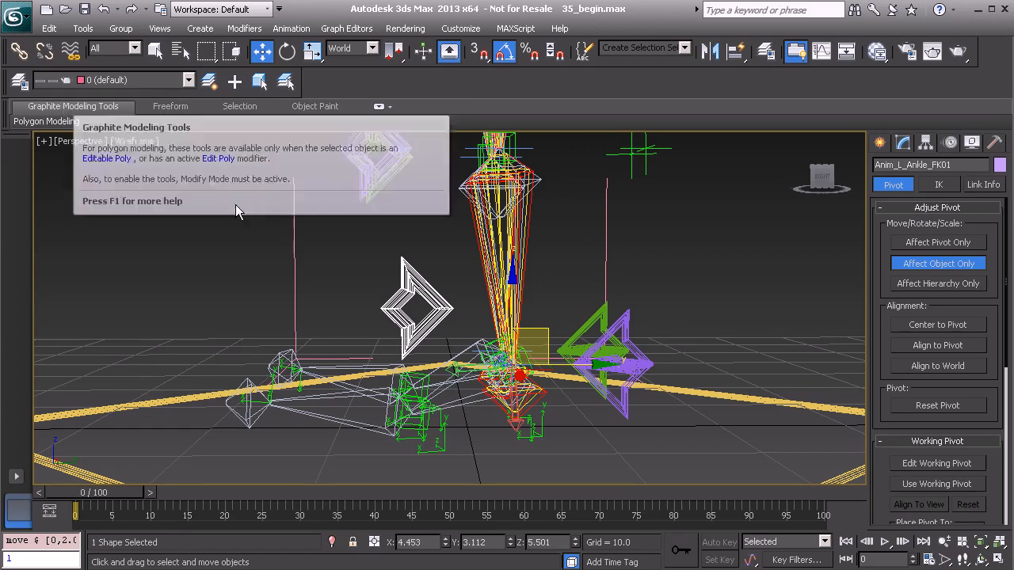
Unhide the Model layer and fine-tune the Anim_L_Ankle_FK01 shape's position relative to the boot mesh.
{"action": "left_click", "coordinate": [20, 81]}
{"action": "left_click", "coordinate": [169, 195]}
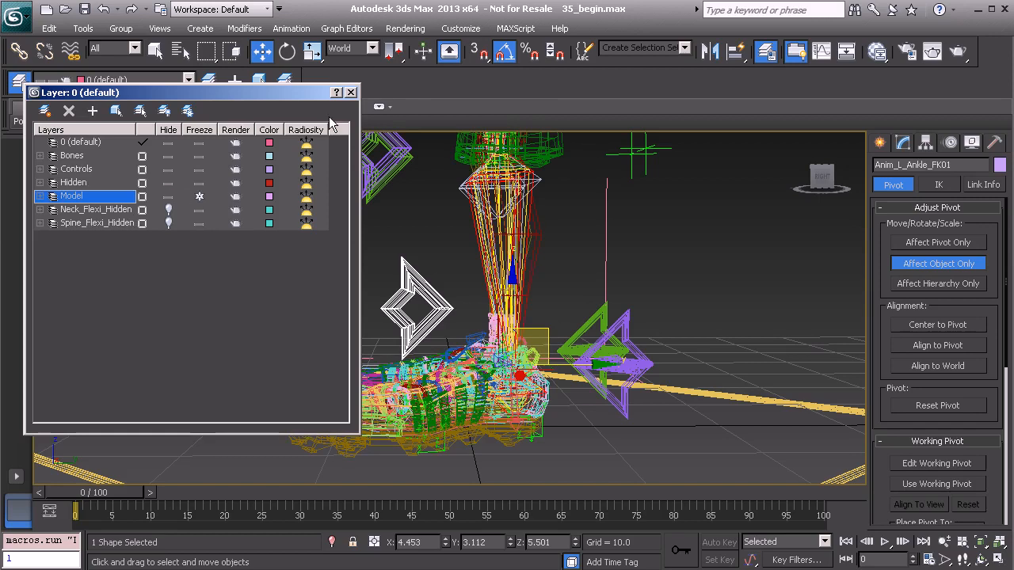
{"action": "left_click", "coordinate": [350, 92]}
{"action": "middle_click_drag", "start_coordinate": [450, 228], "coordinate": [400, 215]}
{"action": "left_click_drag", "start_coordinate": [496, 325], "coordinate": [503, 327]}
Hide the Model layer again and turn off Affect Object Only.
{"action": "left_click", "coordinate": [20, 80]}
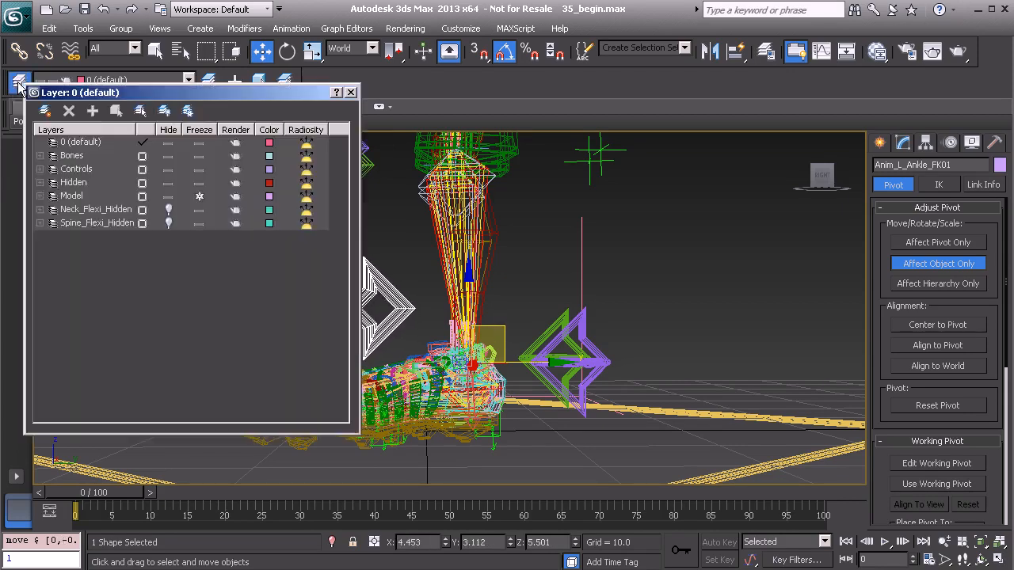
{"action": "left_click", "coordinate": [168, 196]}
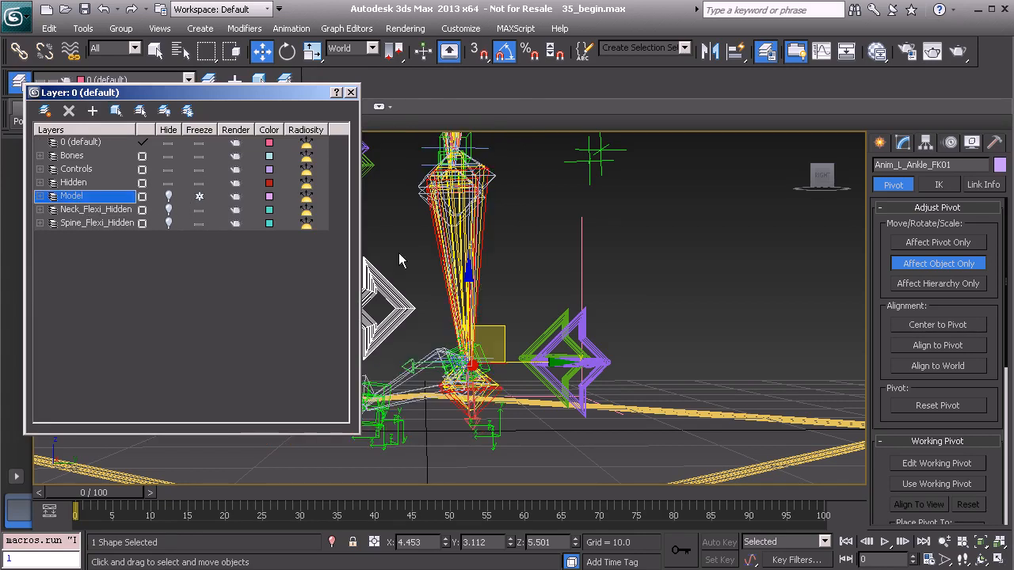
{"action": "left_click", "coordinate": [918, 263]}
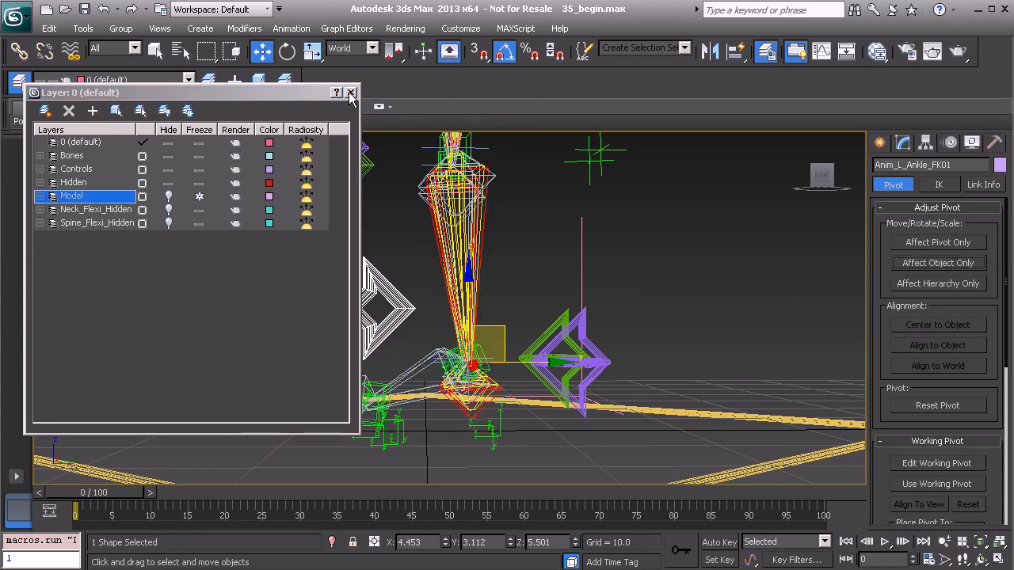
{"action": "left_click", "coordinate": [351, 92]}
Clone the left ankle control as a copy named Anim_R_Ankle_FK01 and align it to the right ankle.
{"action": "middle_click_drag", "start_coordinate": [378, 223], "coordinate": [469, 320], "text": "alt"}
{"action": "key", "text": "ctrl+v"}
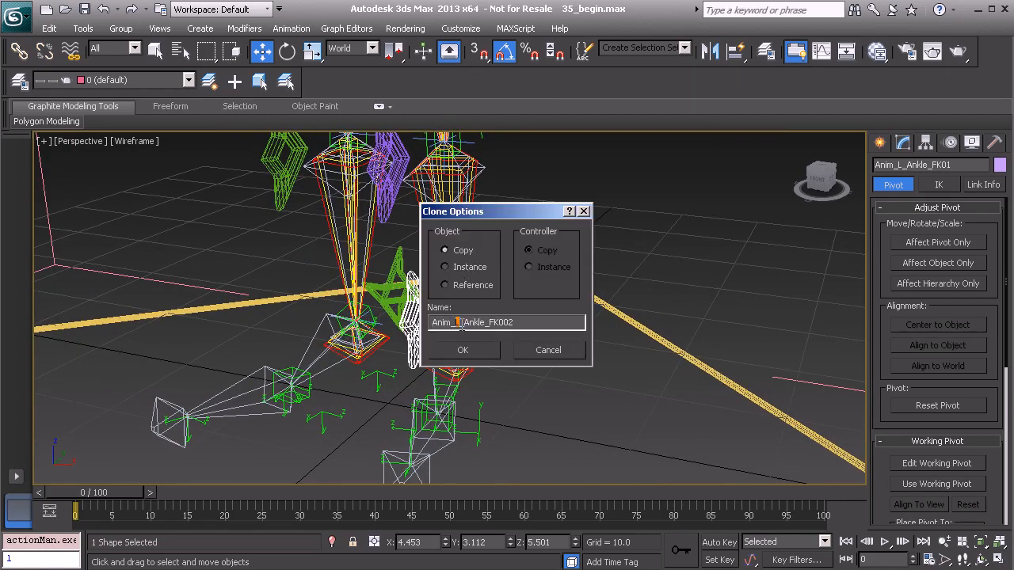
{"action": "type", "text": "R"}
{"action": "left_click", "coordinate": [475, 354]}
{"action": "key", "text": "alt+a"}
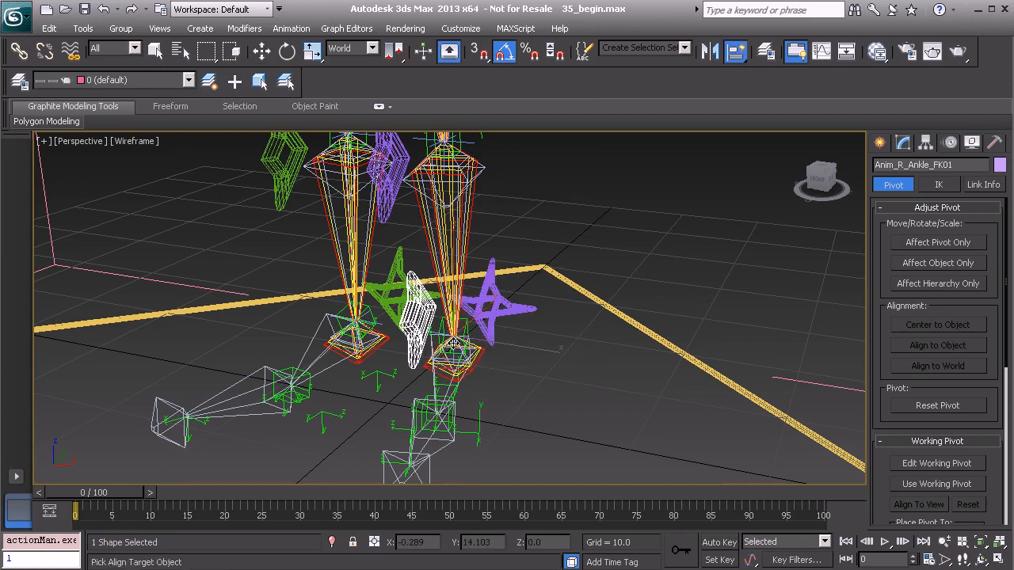
{"action": "left_click", "coordinate": [374, 339]}
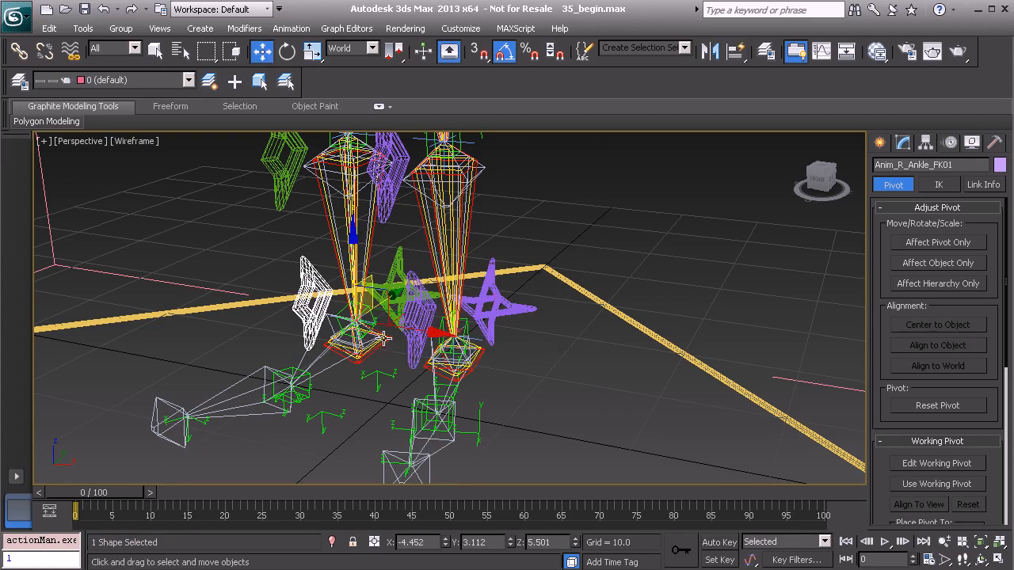
{"action": "middle_click_drag", "start_coordinate": [421, 314], "coordinate": [349, 306], "text": "alt"}
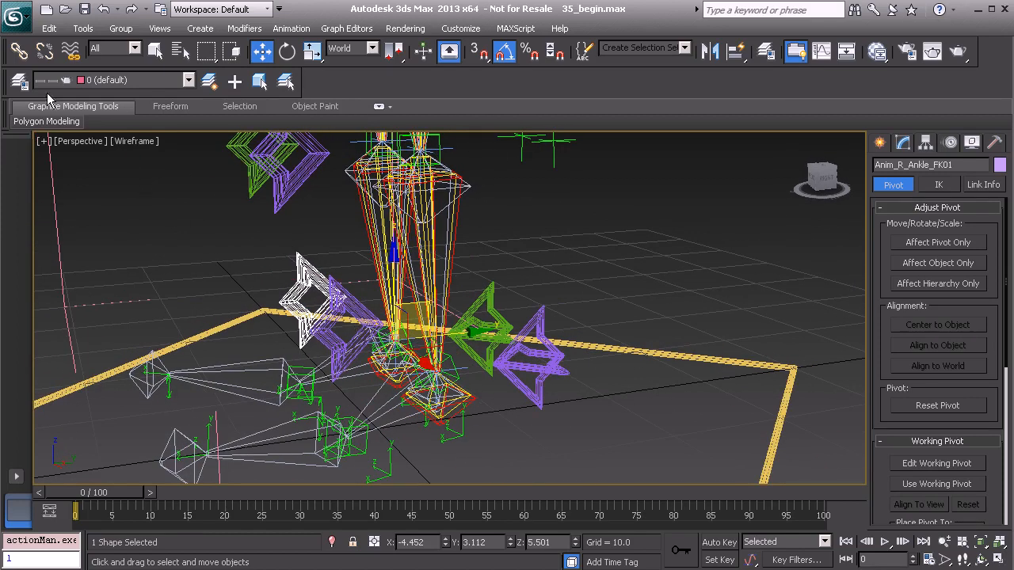
Link the right and left ankle FK controls to the shin FK controls on their respective sides.
{"action": "left_click", "coordinate": [19, 51]}
{"action": "middle_click_drag", "start_coordinate": [336, 259], "coordinate": [325, 301], "text": "alt"}
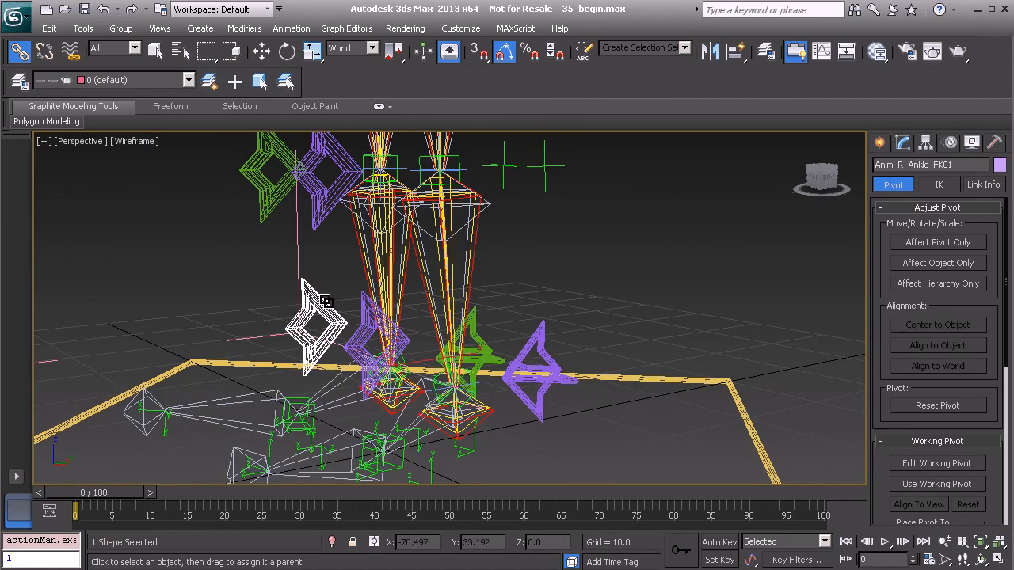
{"action": "left_click_drag", "start_coordinate": [323, 300], "coordinate": [263, 188]}
{"action": "middle_click_drag", "start_coordinate": [365, 290], "coordinate": [343, 299], "text": "alt"}
{"action": "left_click", "coordinate": [369, 328]}
{"action": "left_click_drag", "start_coordinate": [372, 327], "coordinate": [324, 184]}
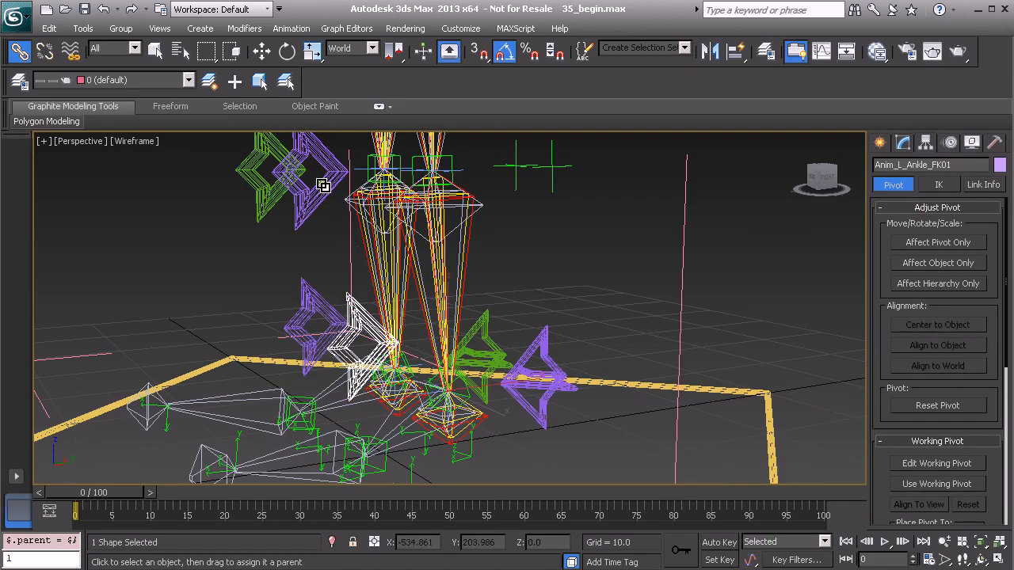
Select the six thigh, shin and ankle FK controls and apply Freeze Transform to them.
{"action": "double_click", "coordinate": [322, 307]}
{"action": "middle_click_drag", "start_coordinate": [345, 309], "coordinate": [346, 326], "text": "alt"}
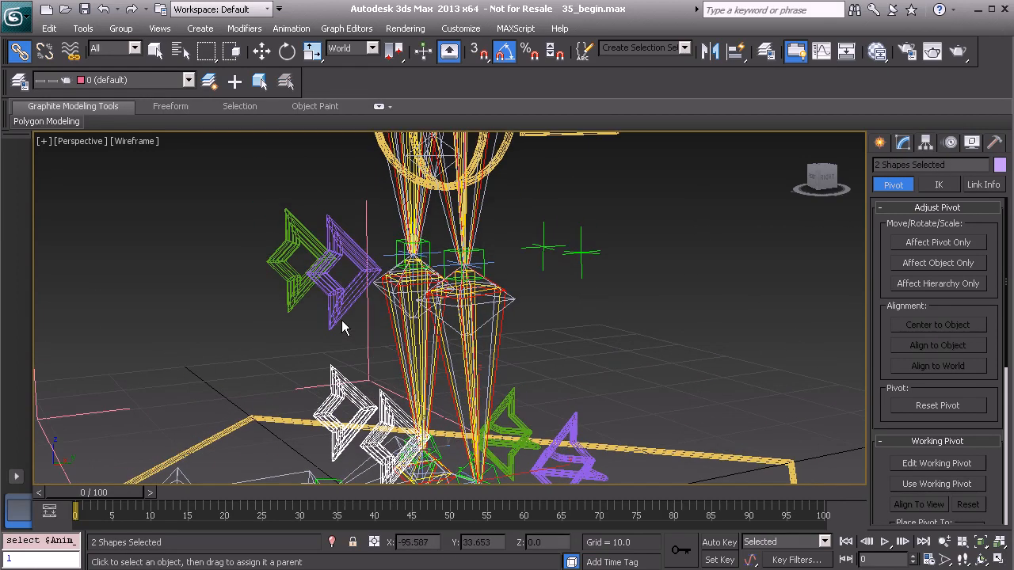
{"action": "left_click", "coordinate": [292, 283], "text": "ctrl"}
{"action": "middle_click_drag", "start_coordinate": [292, 283], "coordinate": [358, 430], "text": "alt"}
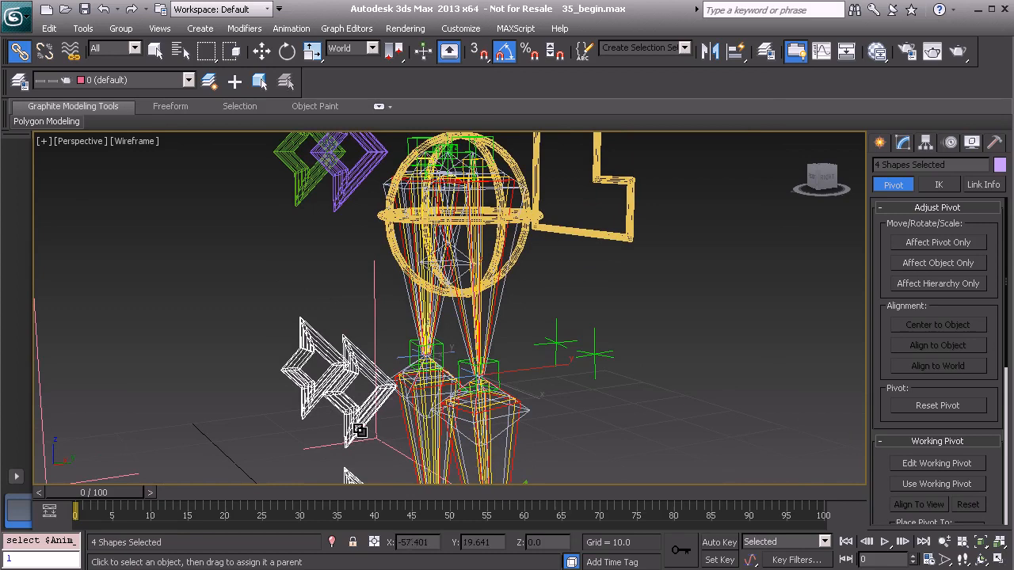
{"action": "left_click", "coordinate": [350, 186], "text": "ctrl"}
{"action": "left_click", "coordinate": [306, 173], "text": "ctrl"}
{"action": "middle_click_drag", "start_coordinate": [306, 219], "coordinate": [263, 239], "text": "alt"}
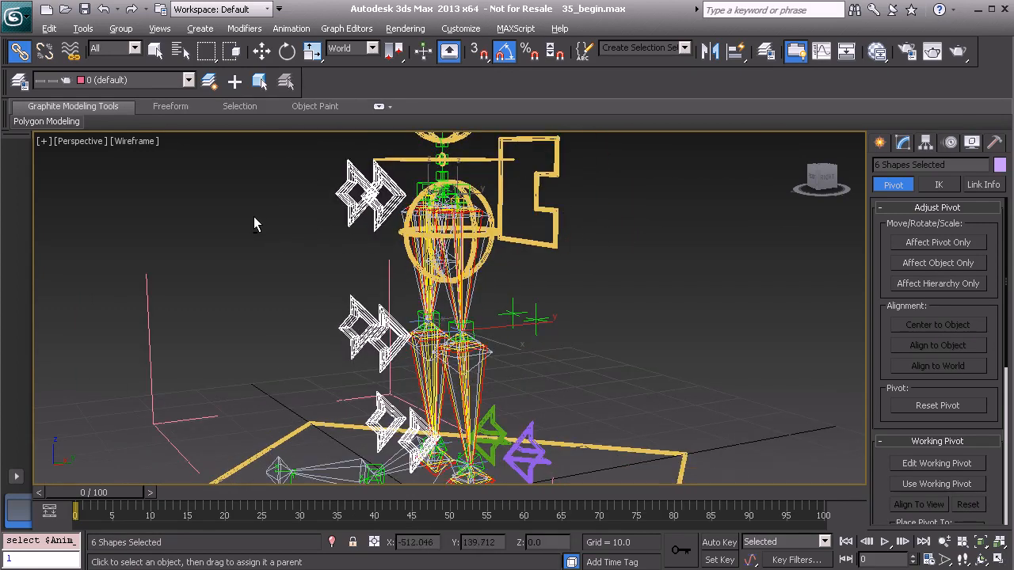
{"action": "right_click", "coordinate": [251, 223]}
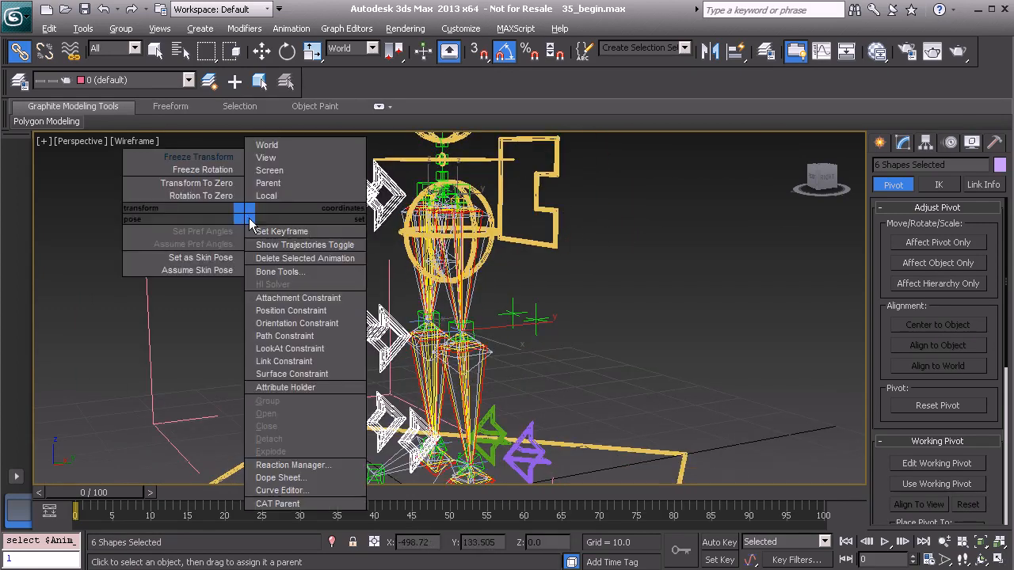
{"action": "left_click", "coordinate": [230, 161]}
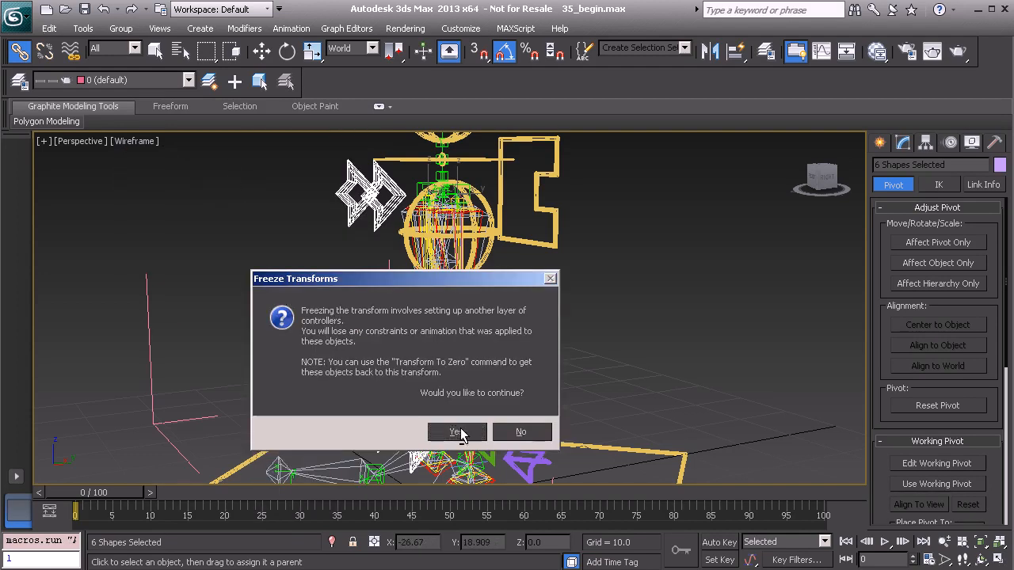
{"action": "left_click", "coordinate": [454, 428]}
Set the spline rendering thickness of the thigh, shin and ankle FK controls to 0.5.
{"action": "middle_click_drag", "start_coordinate": [403, 331], "coordinate": [321, 299], "text": "alt"}
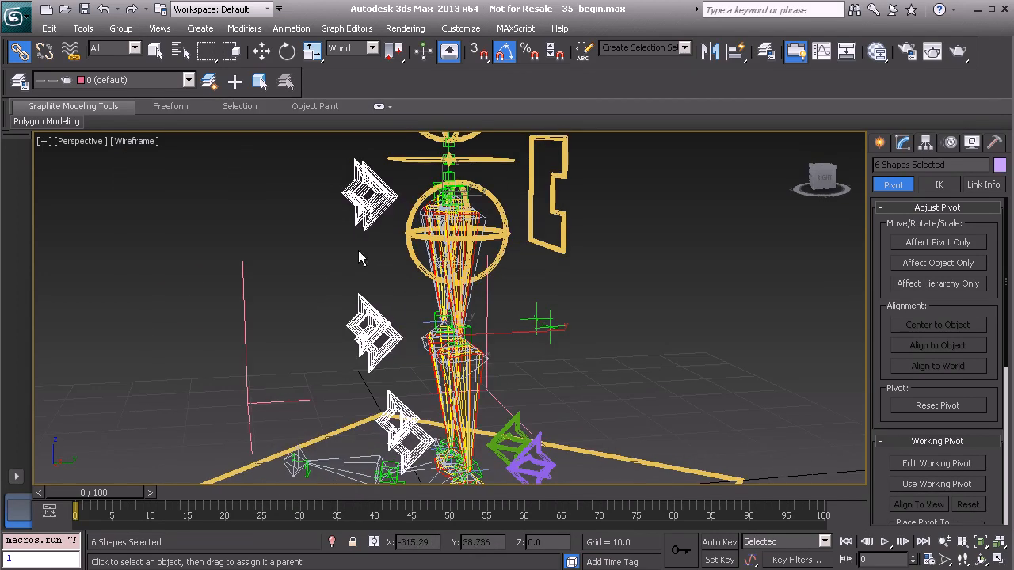
{"action": "left_click", "coordinate": [377, 196]}
{"action": "middle_click_drag", "start_coordinate": [385, 247], "coordinate": [442, 252], "text": "alt"}
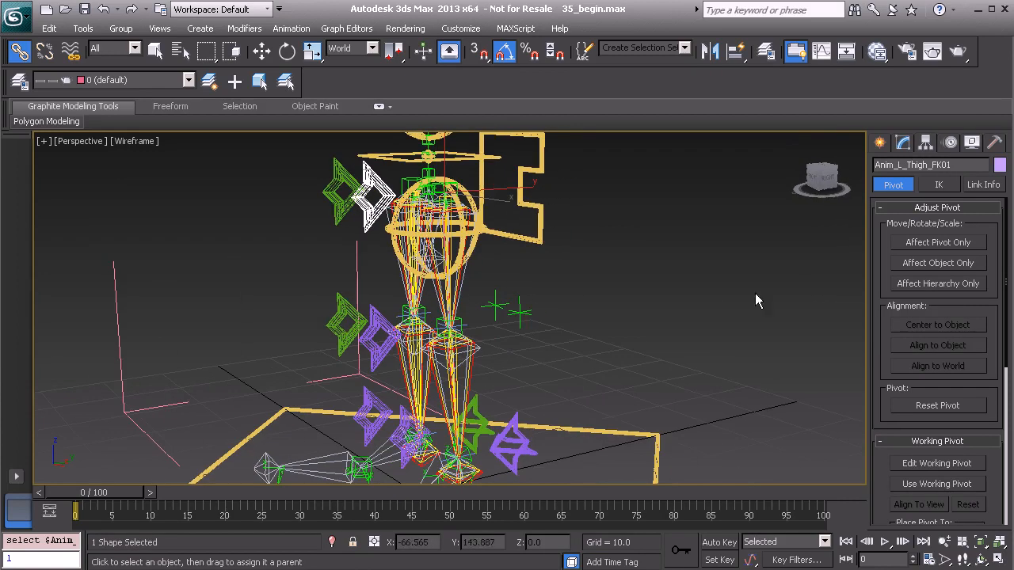
{"action": "left_click", "coordinate": [901, 143]}
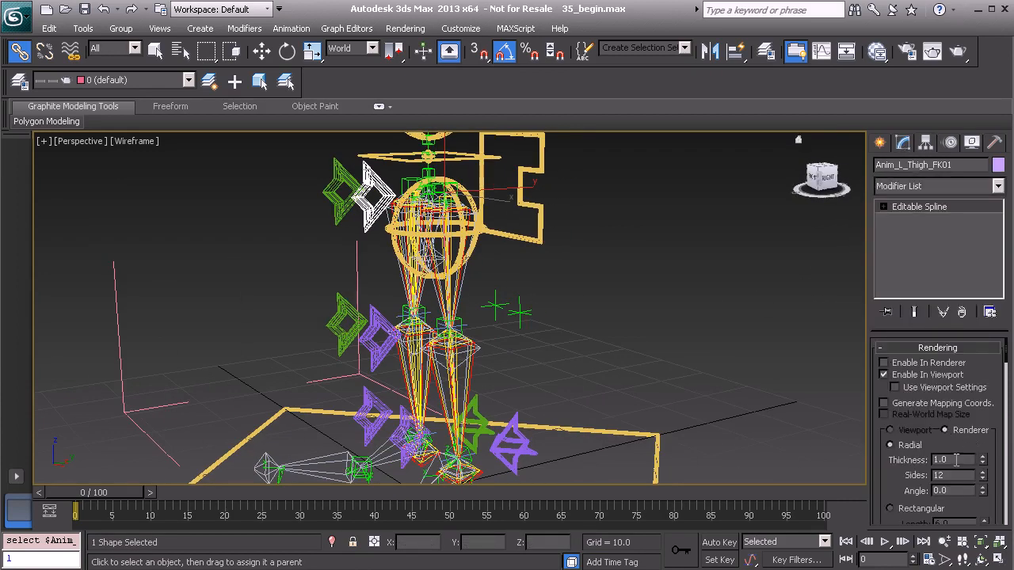
{"action": "key", "text": "Return"}
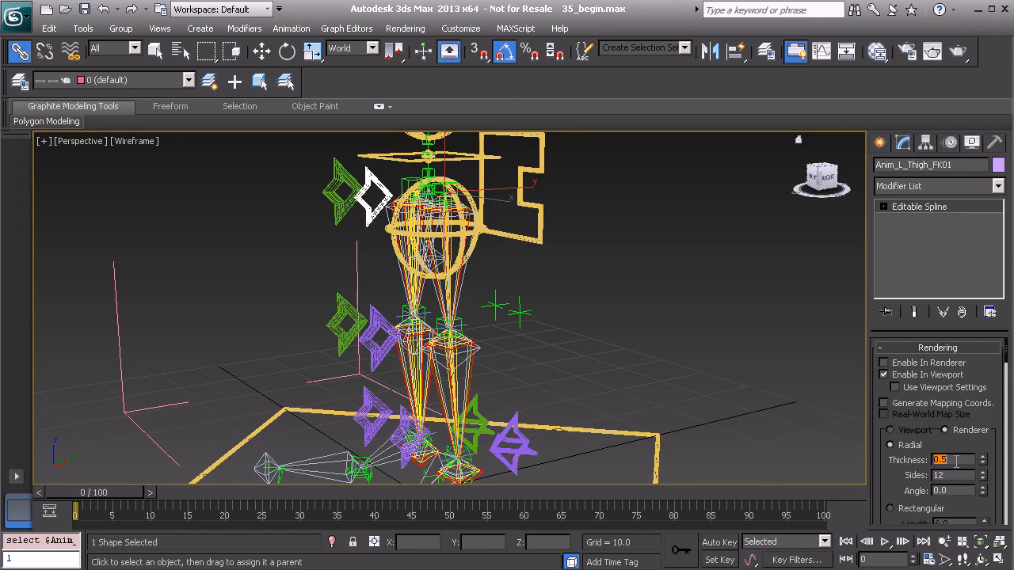
{"action": "middle_click_drag", "start_coordinate": [458, 410], "coordinate": [451, 367]}
{"action": "scroll", "coordinate": [440, 358], "scroll_direction": "up", "scroll_amount": 1}
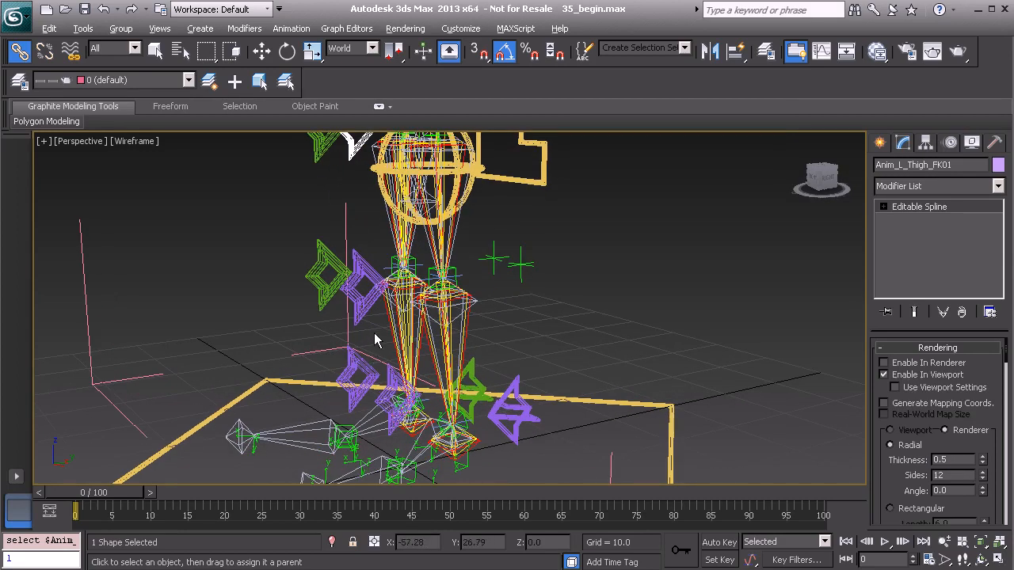
{"action": "left_click", "coordinate": [589, 253]}
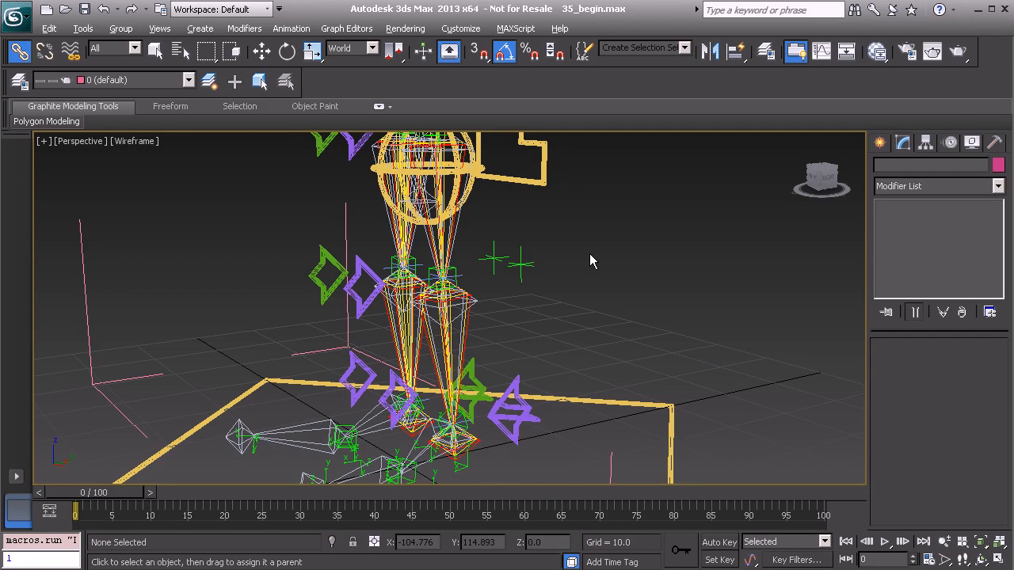
Change the object color of Anim_R_Ankle_FK01 to the green used by the other right-side controls.
{"action": "middle_click_drag", "start_coordinate": [330, 298], "coordinate": [349, 372], "text": "alt"}
{"action": "left_click", "coordinate": [358, 377]}
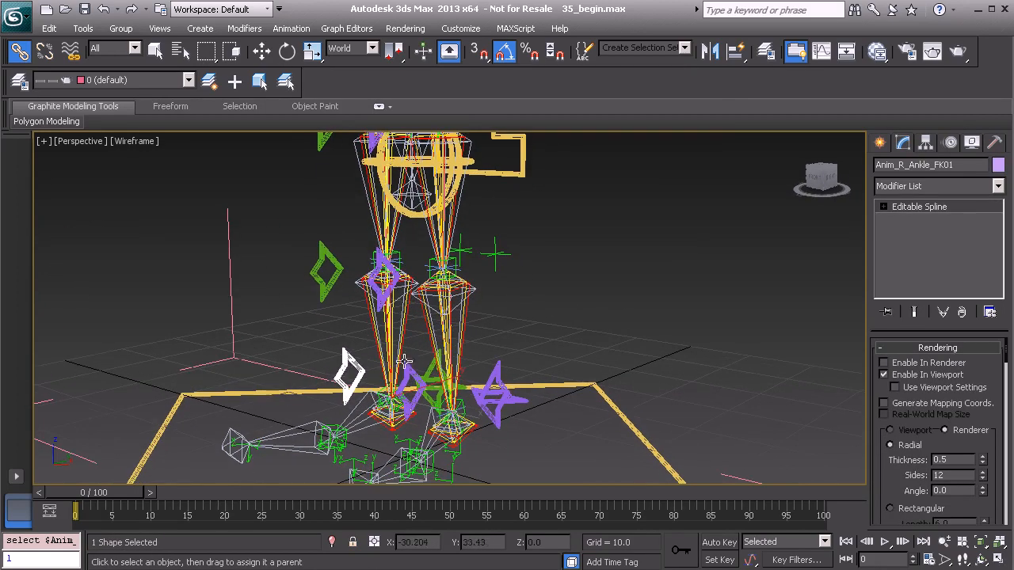
{"action": "left_click", "coordinate": [1000, 164]}
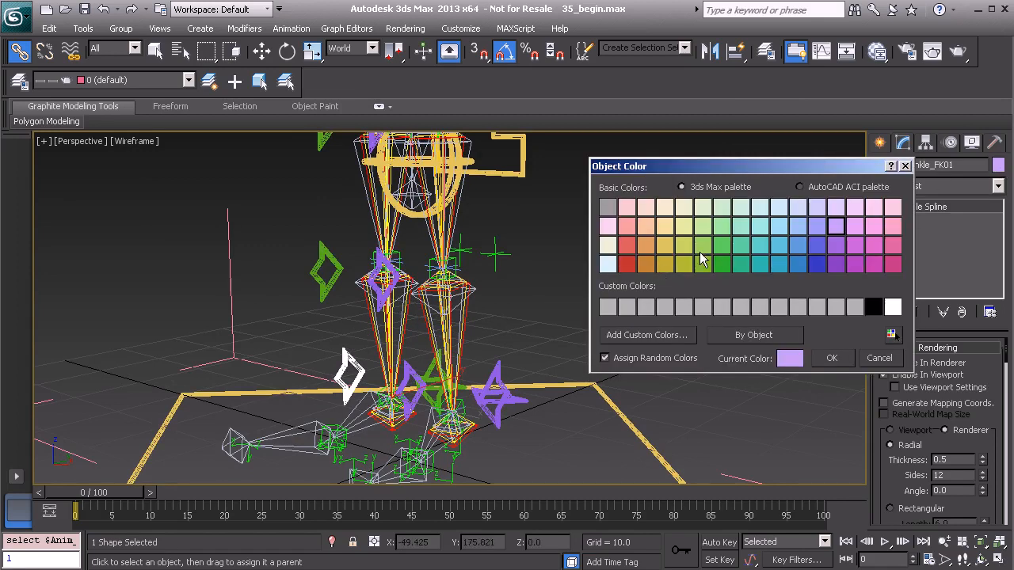
{"action": "left_click", "coordinate": [830, 360]}
{"action": "middle_click_drag", "start_coordinate": [412, 270], "coordinate": [400, 247], "text": "alt"}
Lock the X, Y and Z axes of Move and Scale on Anim_L_Thigh_FK01.
{"action": "left_click", "coordinate": [349, 194]}
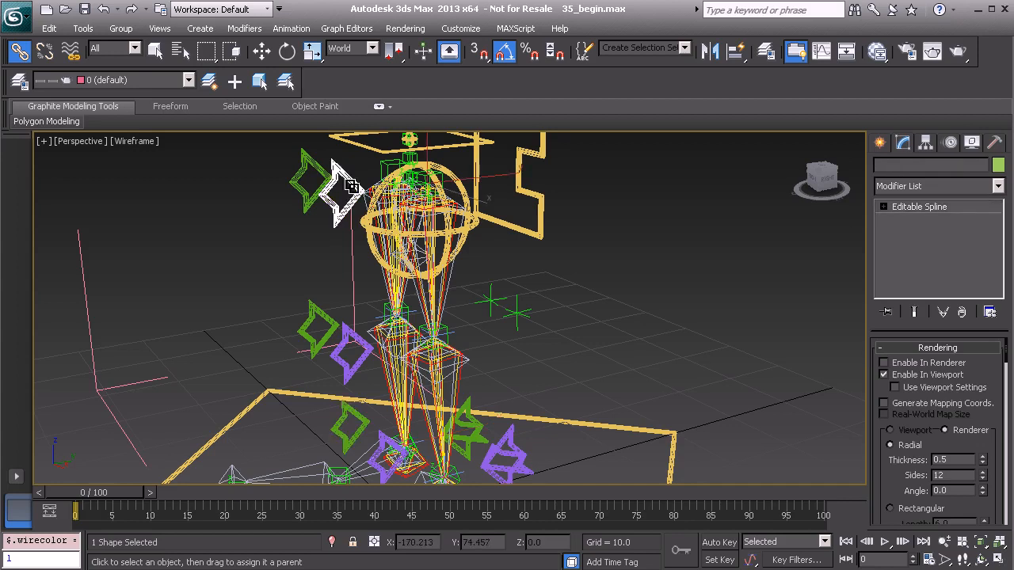
{"action": "middle_click_drag", "start_coordinate": [349, 198], "coordinate": [342, 198], "text": "alt"}
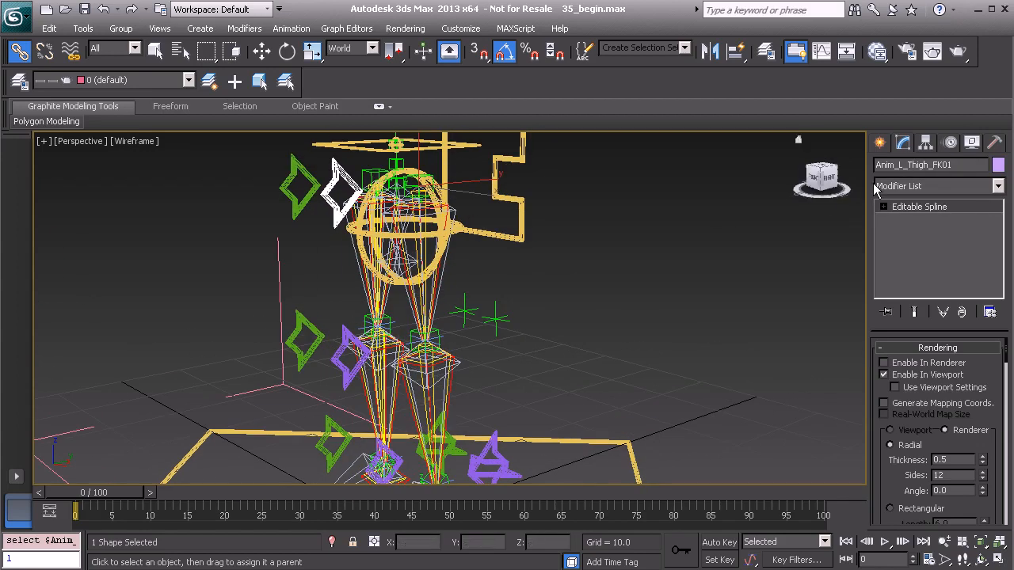
{"action": "left_click", "coordinate": [925, 144]}
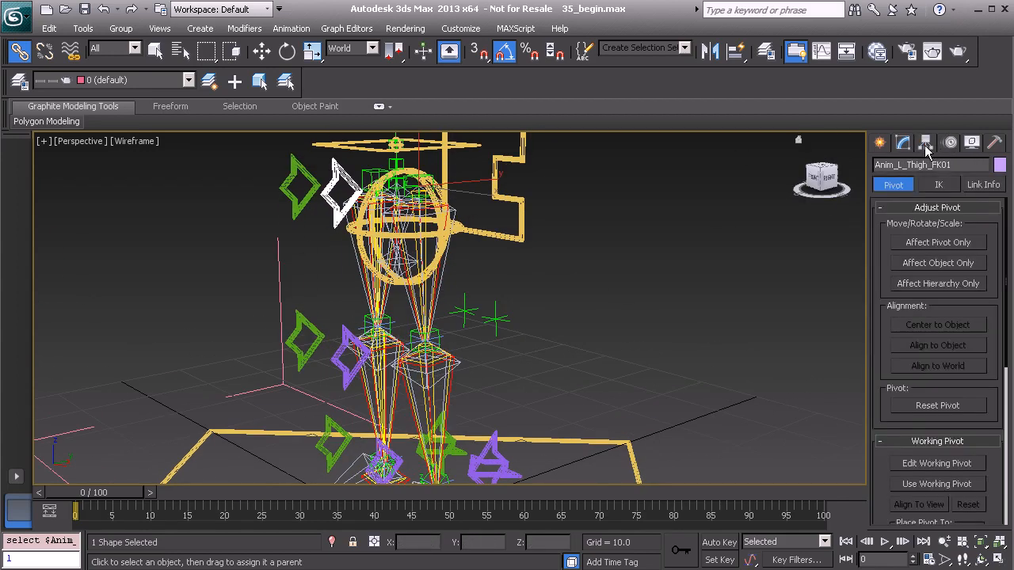
{"action": "left_click", "coordinate": [983, 184]}
{"action": "middle_click_drag", "start_coordinate": [488, 254], "coordinate": [512, 263]}
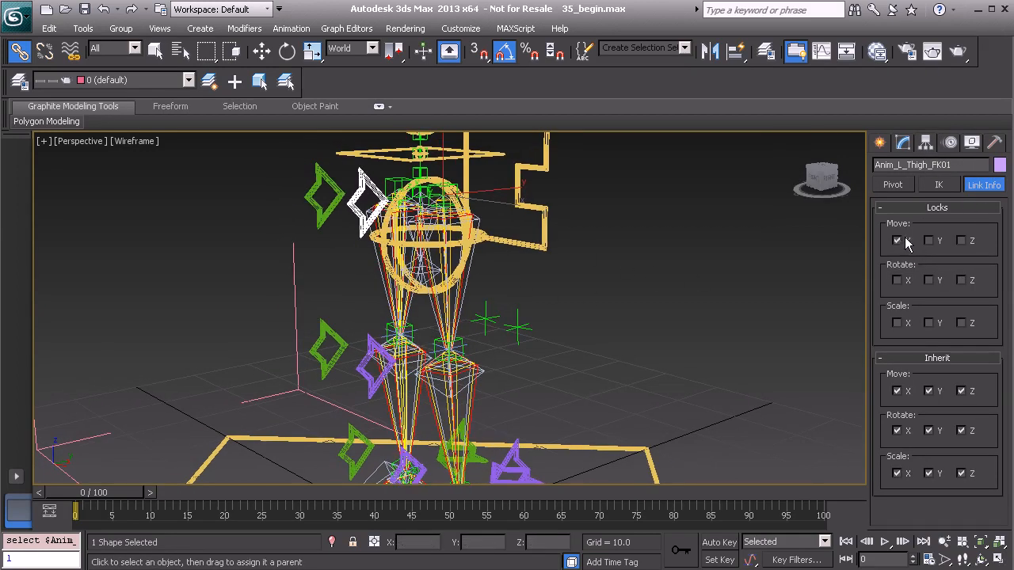
{"action": "left_click", "coordinate": [929, 241]}
{"action": "left_click", "coordinate": [960, 241]}
{"action": "left_click", "coordinate": [965, 324]}
Lock the X, Y and Z Scale axes on Anim_L_Shin_FK01 and Anim_L_Ankle_FK01.
{"action": "middle_click_drag", "start_coordinate": [419, 346], "coordinate": [360, 282]}
{"action": "left_click", "coordinate": [377, 281]}
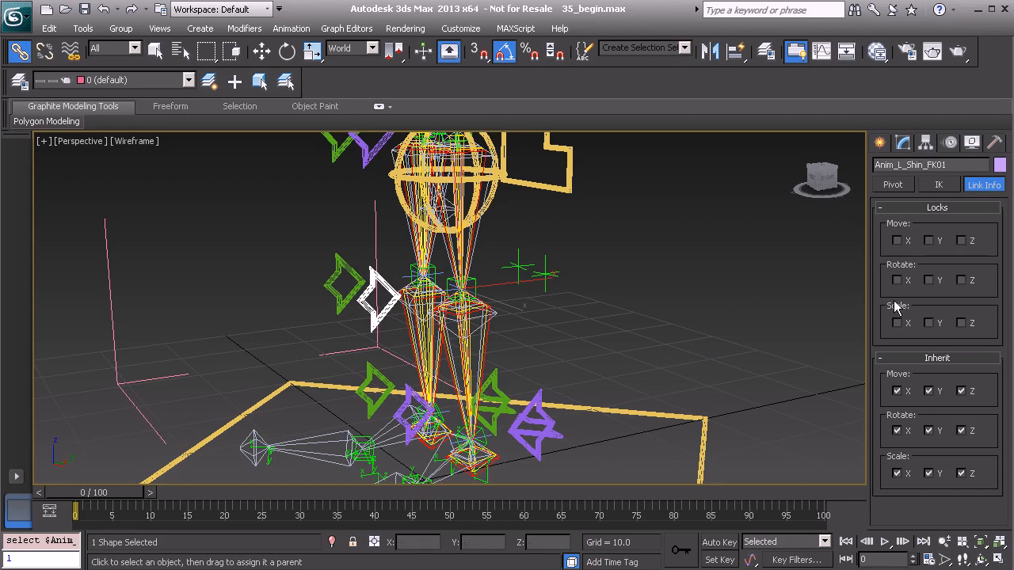
{"action": "left_click", "coordinate": [932, 324]}
{"action": "middle_click_drag", "start_coordinate": [453, 360], "coordinate": [449, 303]}
{"action": "middle_click_drag", "start_coordinate": [449, 303], "coordinate": [404, 336], "text": "alt"}
{"action": "left_click", "coordinate": [404, 336]}
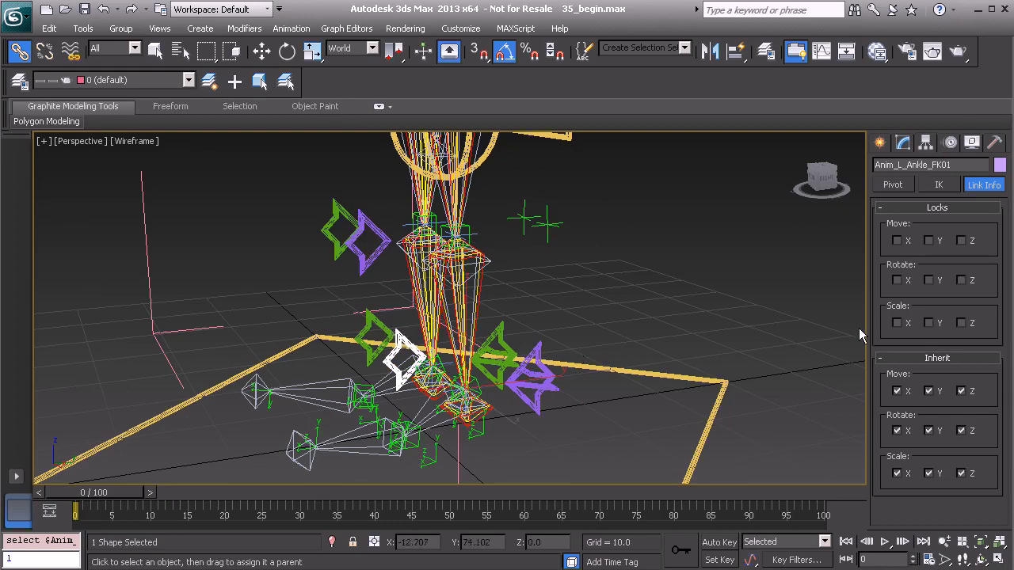
{"action": "left_click", "coordinate": [961, 323]}
Lock the X, Y and Z Scale axes on Anim_R_Ankle_FK01 and Anim_R_Shin_FK01.
{"action": "middle_click_drag", "start_coordinate": [493, 331], "coordinate": [366, 339], "text": "alt"}
{"action": "left_click", "coordinate": [334, 325]}
{"action": "left_click", "coordinate": [897, 323]}
{"action": "left_click", "coordinate": [929, 323]}
{"action": "middle_click_drag", "start_coordinate": [298, 271], "coordinate": [311, 301]}
{"action": "left_click", "coordinate": [317, 274]}
{"action": "left_click", "coordinate": [894, 323]}
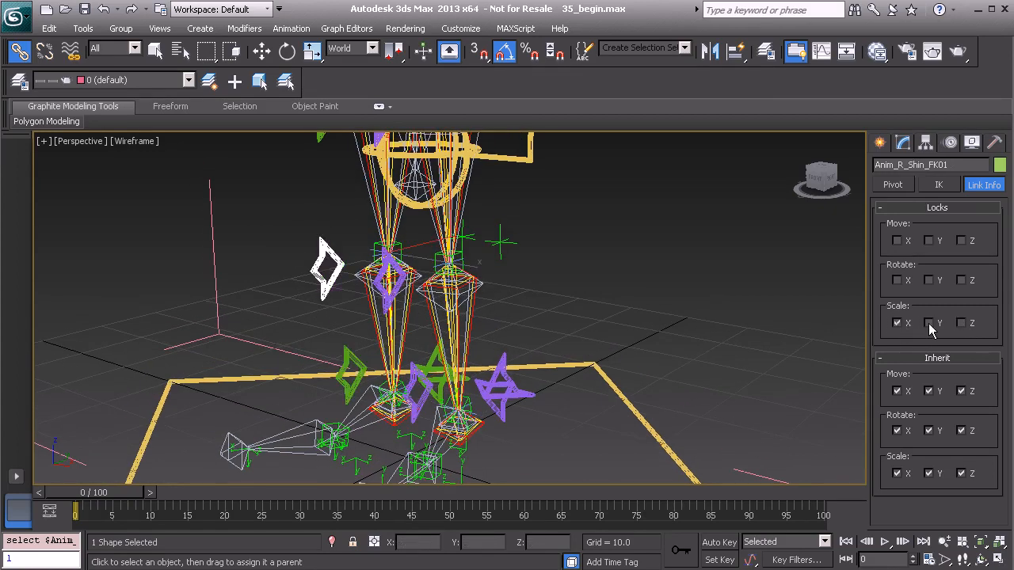
Lock the X, Y and Z axes of Move and Scale on Anim_R_Thigh_FK01.
{"action": "middle_click_drag", "start_coordinate": [347, 159], "coordinate": [372, 245]}
{"action": "left_click", "coordinate": [350, 220]}
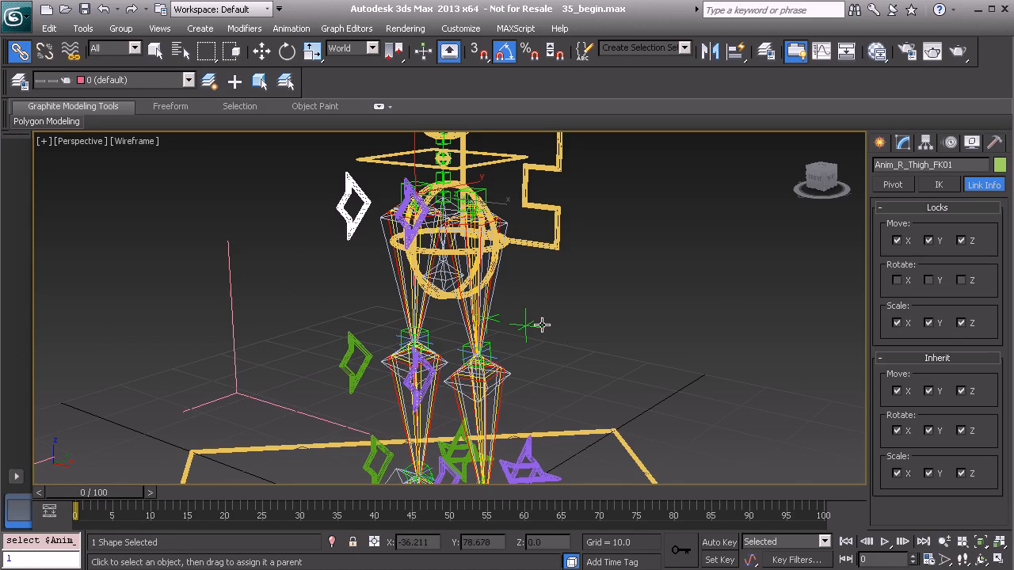
{"action": "middle_click_drag", "start_coordinate": [477, 268], "coordinate": [345, 262], "text": "alt"}
Orientation-constrain the left thigh driver bone BnDrv_L_Thigh_FK01 to the control Anim_L_Thigh_FK01.
{"action": "left_click", "coordinate": [342, 226]}
{"action": "middle_click_drag", "start_coordinate": [342, 226], "coordinate": [434, 272], "text": "alt"}
{"action": "scroll", "coordinate": [387, 268], "scroll_direction": "up", "scroll_amount": 2}
{"action": "middle_click_drag", "start_coordinate": [434, 273], "coordinate": [457, 280], "text": "alt"}
{"action": "scroll", "coordinate": [410, 286], "scroll_direction": "up", "scroll_amount": 1}
{"action": "left_click", "coordinate": [406, 235]}
{"action": "middle_click_drag", "start_coordinate": [406, 235], "coordinate": [448, 274], "text": "alt"}
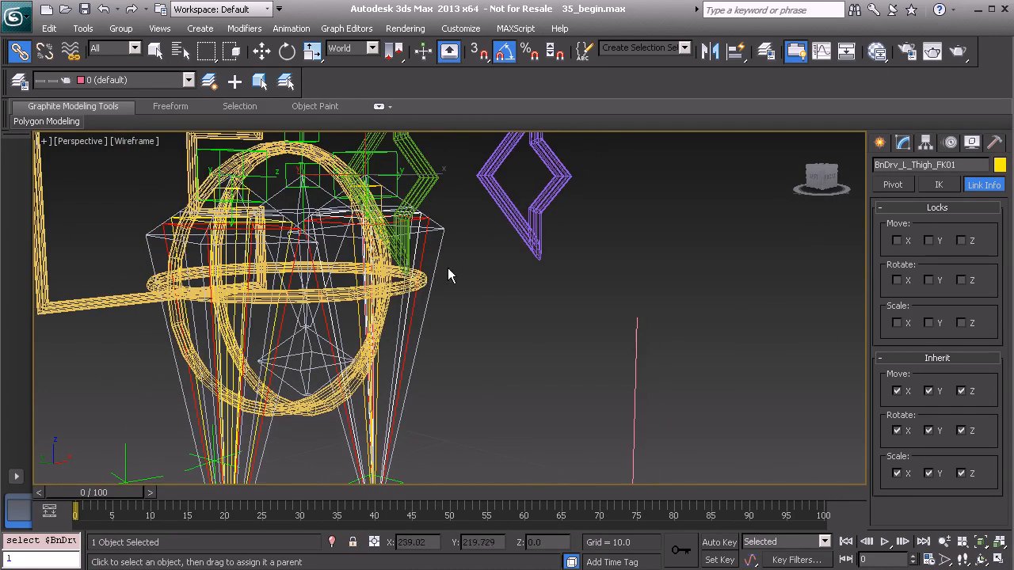
{"action": "right_click", "coordinate": [487, 307]}
{"action": "left_click", "coordinate": [536, 405]}
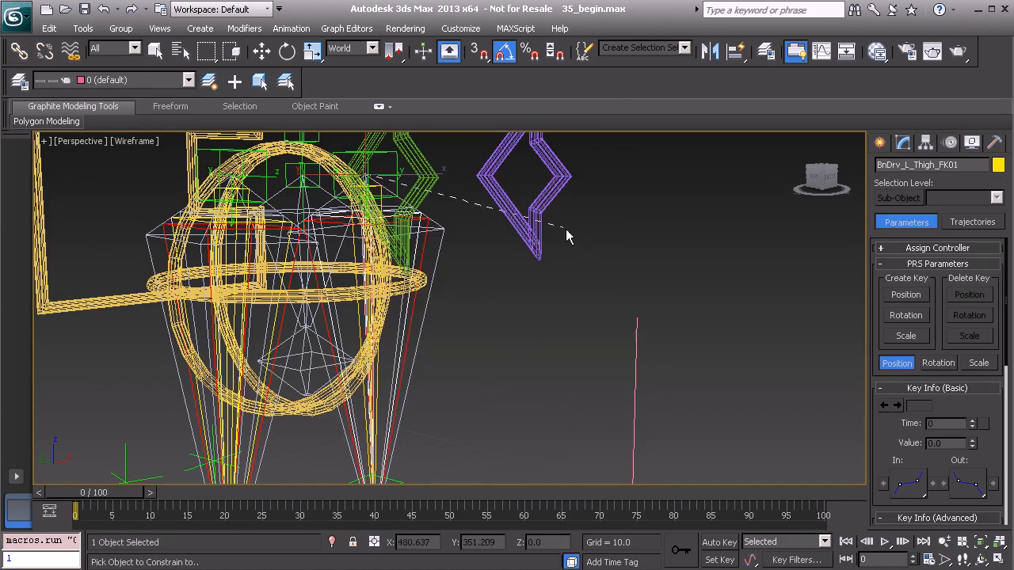
{"action": "left_click", "coordinate": [543, 198]}
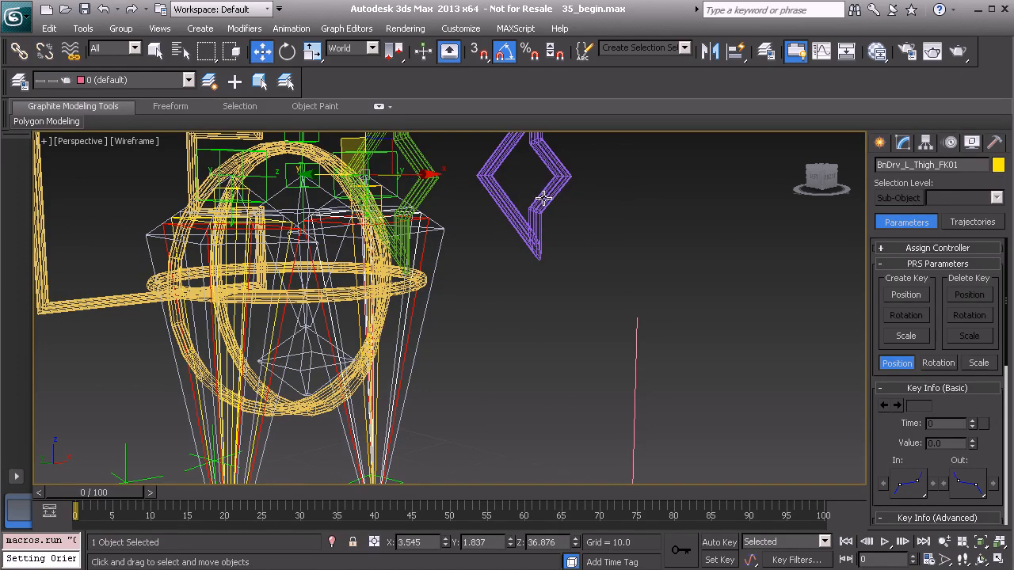
Test-rotate Anim_L_Thigh_FK01 to check that it drives the left thigh bone, and undo the rotation.
{"action": "left_click", "coordinate": [553, 191]}
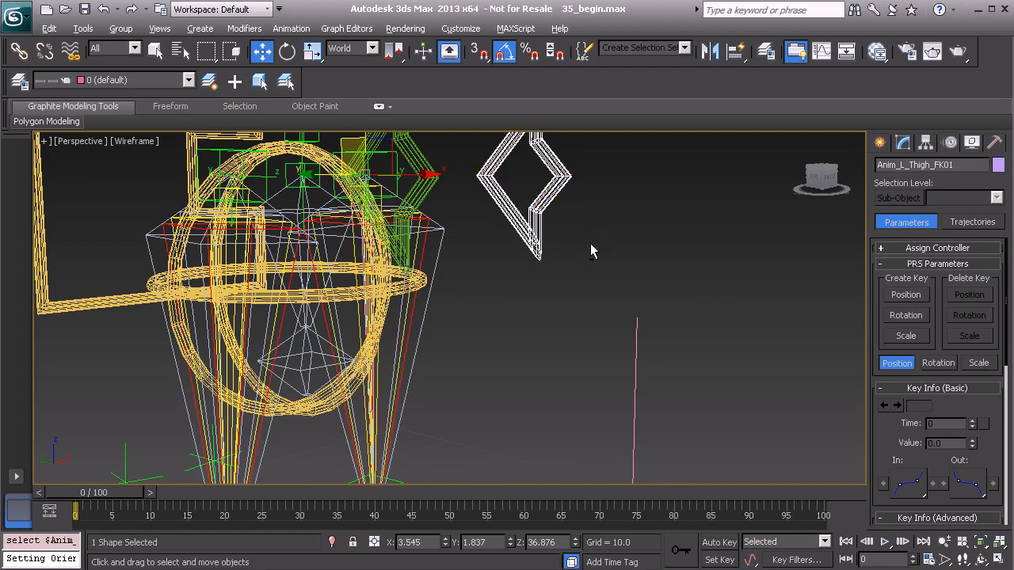
{"action": "middle_click_drag", "start_coordinate": [599, 242], "coordinate": [535, 252], "text": "alt"}
{"action": "key", "text": "e"}
{"action": "left_click_drag", "start_coordinate": [410, 231], "coordinate": [455, 252]}
{"action": "key", "text": "ctrl+z"}
Orientation-constrain the left shin driver bone BnDrv_L_Shin_FK01 to the control Anim_L_Shin_FK01.
{"action": "middle_click_drag", "start_coordinate": [532, 385], "coordinate": [576, 340]}
{"action": "middle_click_drag", "start_coordinate": [577, 340], "coordinate": [568, 258]}
{"action": "scroll", "coordinate": [498, 336], "scroll_direction": "up", "scroll_amount": 3}
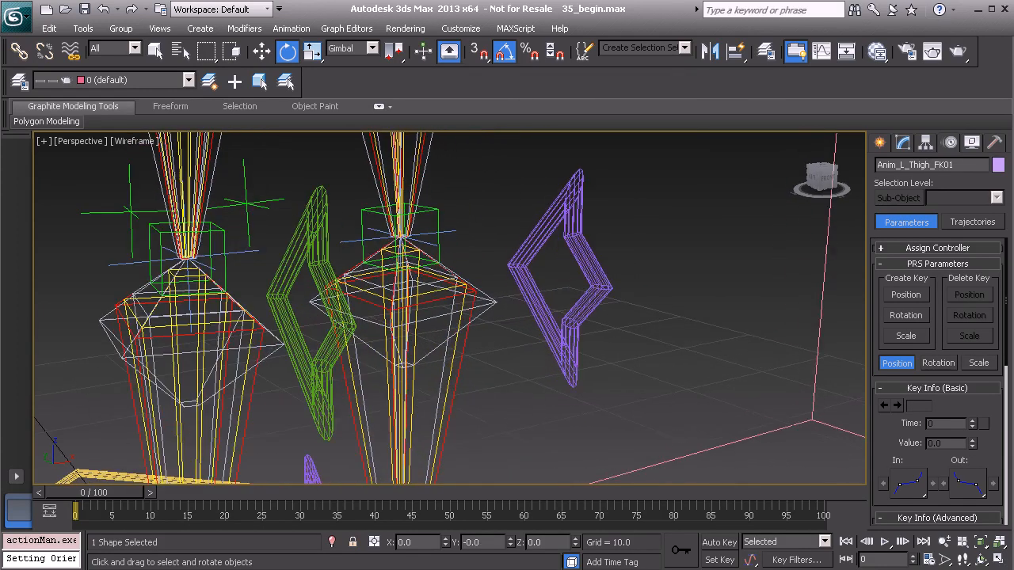
{"action": "middle_click_drag", "start_coordinate": [469, 358], "coordinate": [443, 329], "text": "alt"}
{"action": "left_click", "coordinate": [444, 329]}
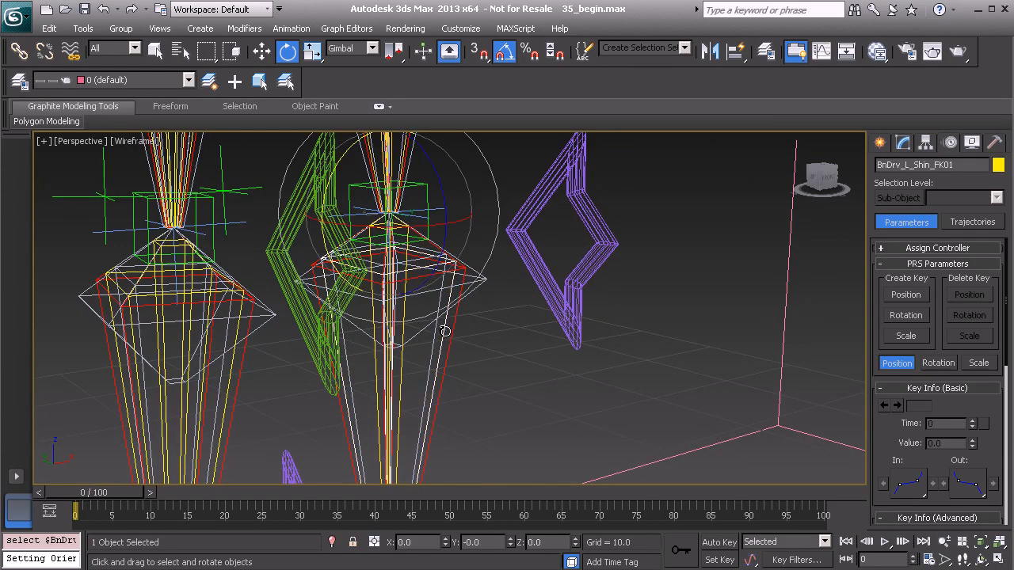
{"action": "scroll", "coordinate": [470, 342], "scroll_direction": "down", "scroll_amount": 5}
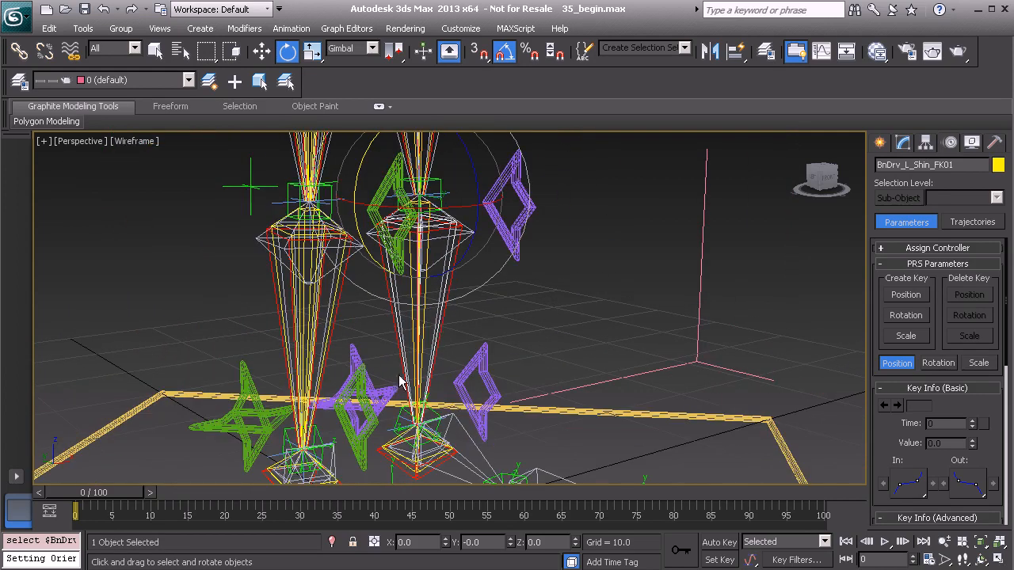
{"action": "scroll", "coordinate": [468, 287], "scroll_direction": "up", "scroll_amount": 4}
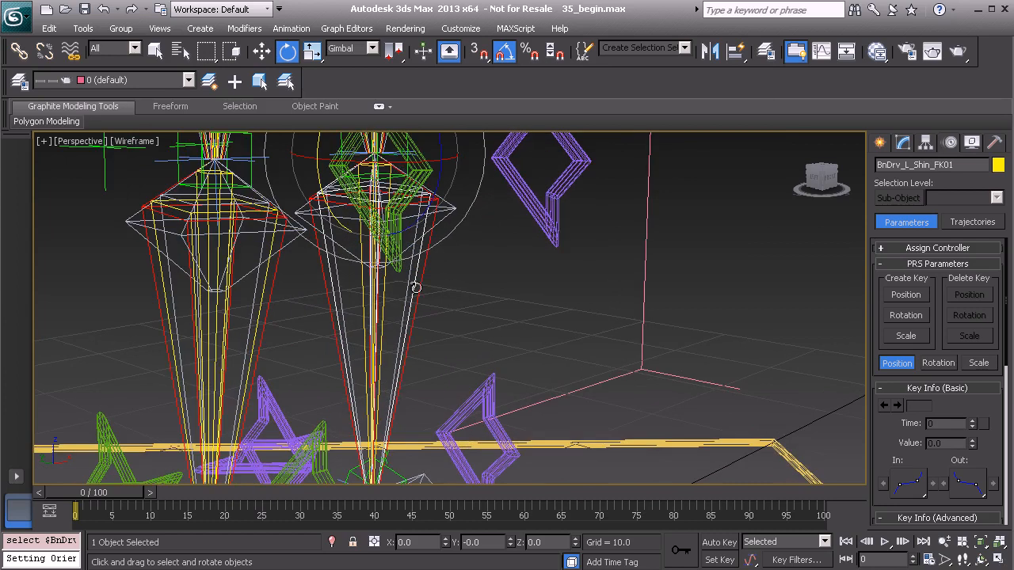
{"action": "middle_click_drag", "start_coordinate": [461, 267], "coordinate": [430, 283]}
{"action": "right_click", "coordinate": [463, 286]}
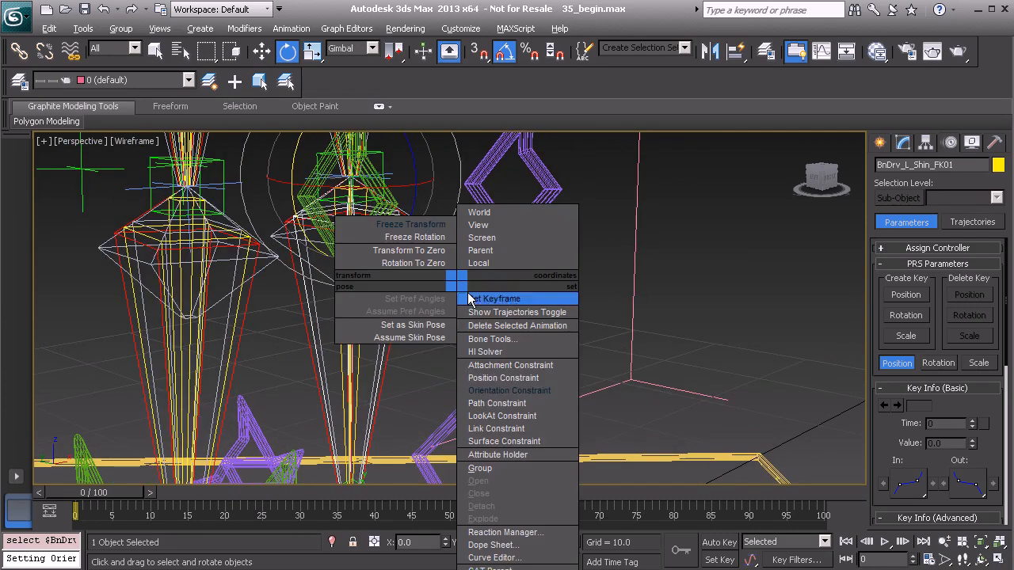
{"action": "left_click", "coordinate": [523, 388]}
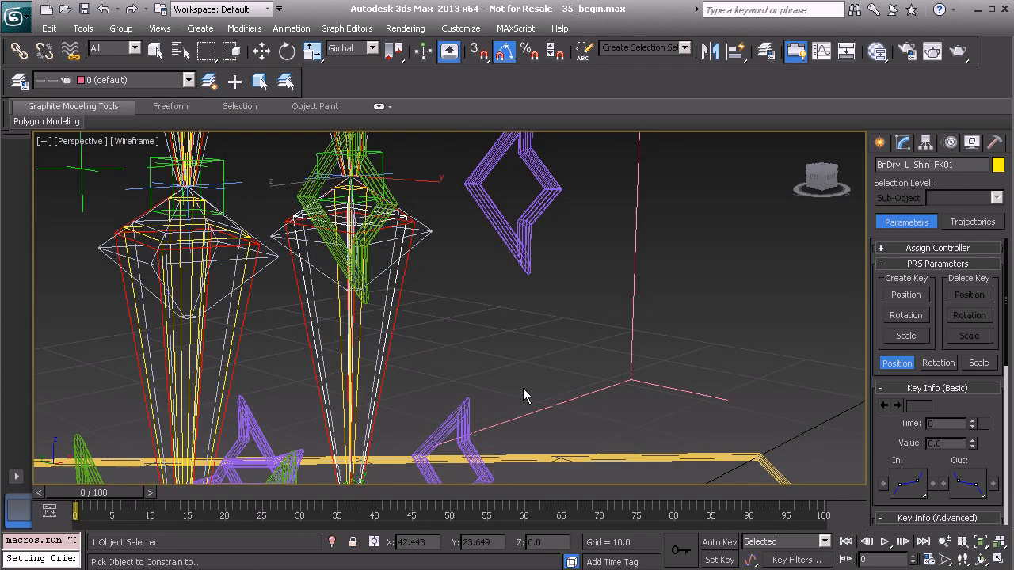
{"action": "left_click", "coordinate": [542, 206]}
Test-rotate Anim_L_Shin_FK01 to check that it drives the left shin bone, and cancel the rotation.
{"action": "middle_click_drag", "start_coordinate": [540, 206], "coordinate": [511, 298]}
{"action": "scroll", "coordinate": [486, 252], "scroll_direction": "down", "scroll_amount": 3}
{"action": "left_click", "coordinate": [508, 280]}
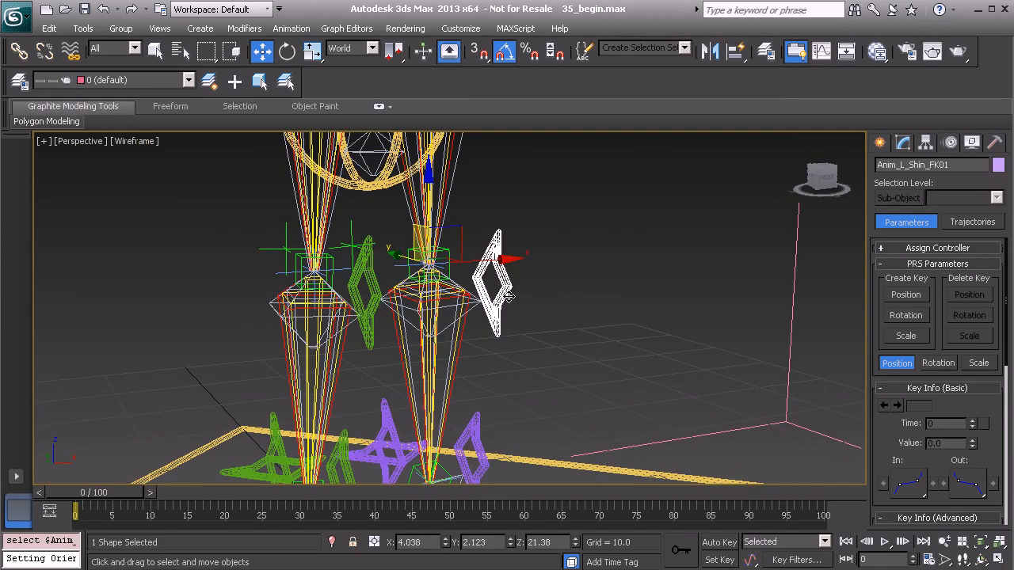
{"action": "key", "text": "e"}
{"action": "left_click_drag", "start_coordinate": [371, 228], "coordinate": [384, 168]}
{"action": "right_click", "coordinate": [384, 168]}
Orientation-constrain the right thigh driver bone BnDrv_R_Thigh_FK01 to the control Anim_R_Thigh_FK01.
{"action": "middle_click_drag", "start_coordinate": [393, 301], "coordinate": [323, 305], "text": "alt"}
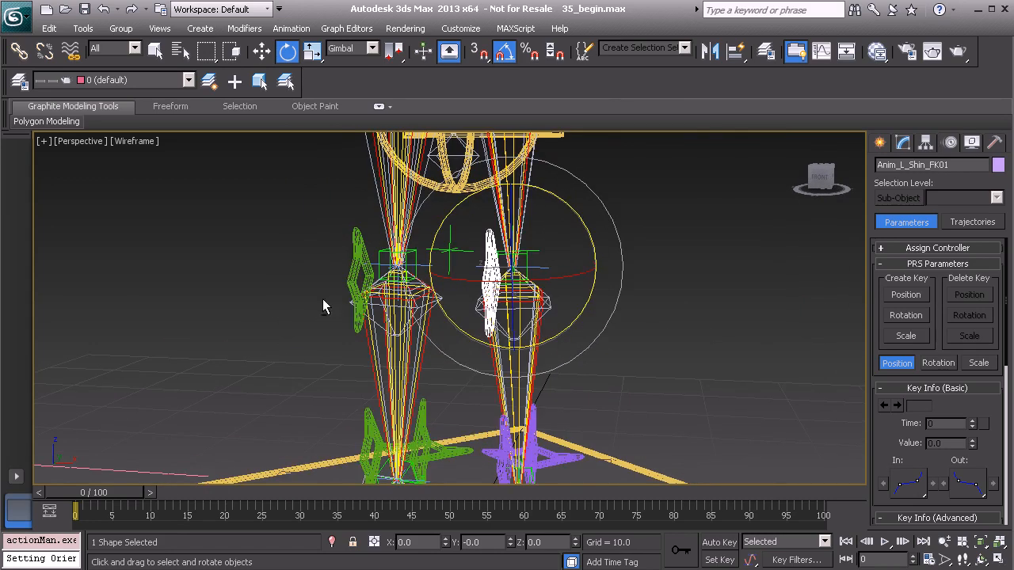
{"action": "middle_click_drag", "start_coordinate": [404, 229], "coordinate": [395, 367]}
{"action": "mouse_move", "coordinate": [328, 269]}
{"action": "middle_mouse_down", "text": "alt"}
{"action": "mouse_move", "coordinate": [336, 231]}
{"action": "mouse_move", "coordinate": [334, 260]}
{"action": "middle_mouse_up", "text": "alt"}
{"action": "scroll", "coordinate": [337, 225], "scroll_direction": "up", "scroll_amount": 4}
{"action": "left_click", "coordinate": [315, 236]}
{"action": "right_click", "coordinate": [133, 250]}
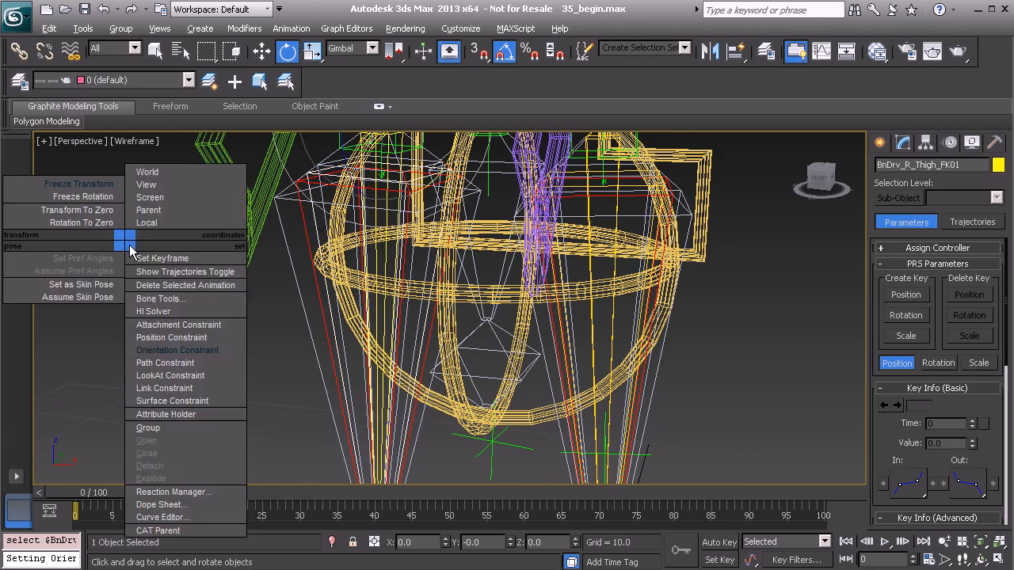
{"action": "left_click", "coordinate": [209, 353]}
{"action": "left_click", "coordinate": [224, 166]}
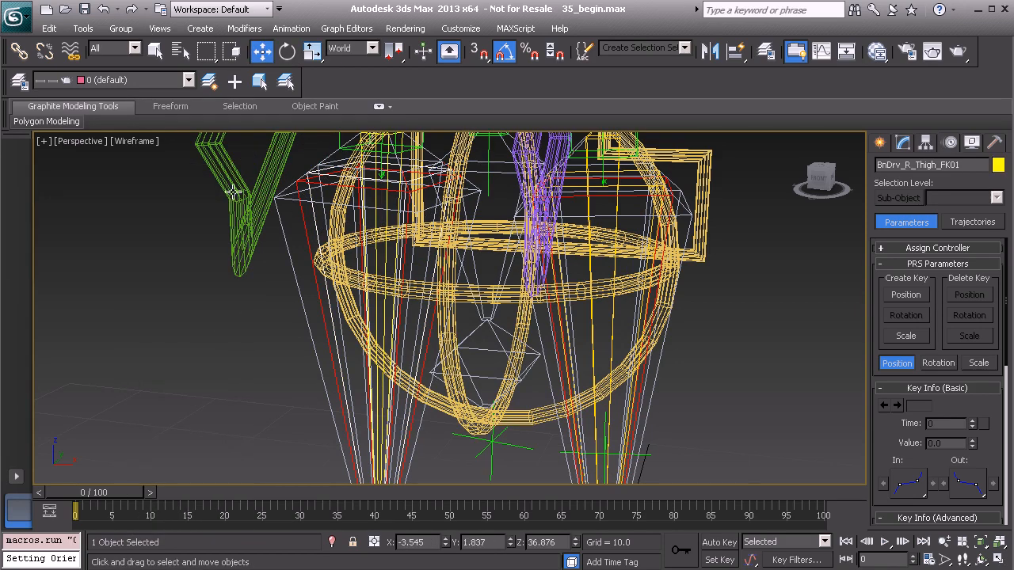
Test-rotate Anim_R_Thigh_FK01 to check that it drives the right thigh bone, and undo the rotation.
{"action": "scroll", "coordinate": [250, 222], "scroll_direction": "down", "scroll_amount": 4}
{"action": "left_click", "coordinate": [349, 239]}
{"action": "key", "text": "e"}
{"action": "left_click_drag", "start_coordinate": [486, 183], "coordinate": [478, 289]}
{"action": "key", "text": "ctrl+z"}
Orientation-constrain the right shin driver bone BnDrv_R_Shin_FK01 to the control Anim_R_Shin_FK01.
{"action": "middle_click_drag", "start_coordinate": [399, 473], "coordinate": [348, 248]}
{"action": "scroll", "coordinate": [349, 248], "scroll_direction": "up", "scroll_amount": 3}
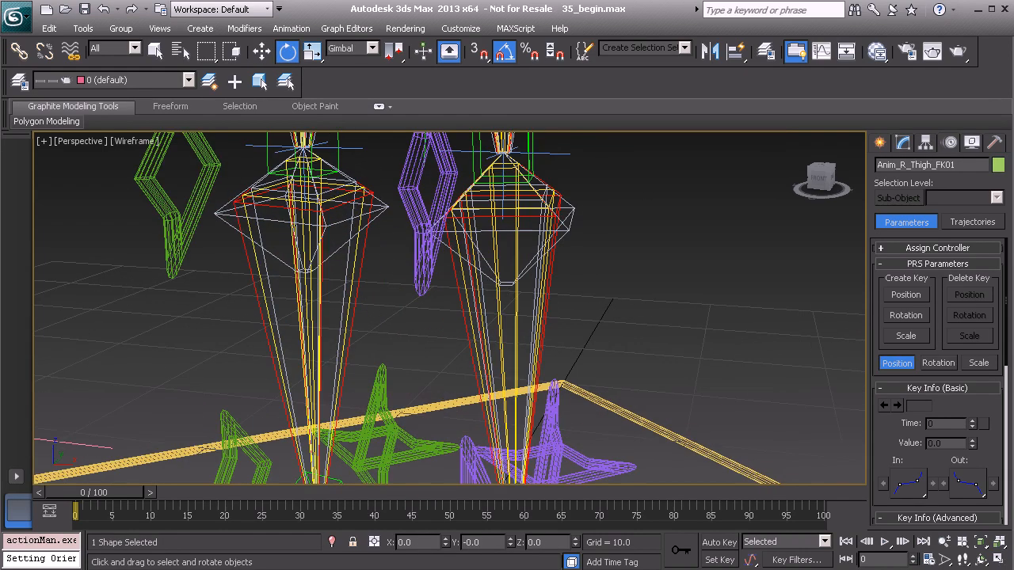
{"action": "left_click", "coordinate": [266, 295]}
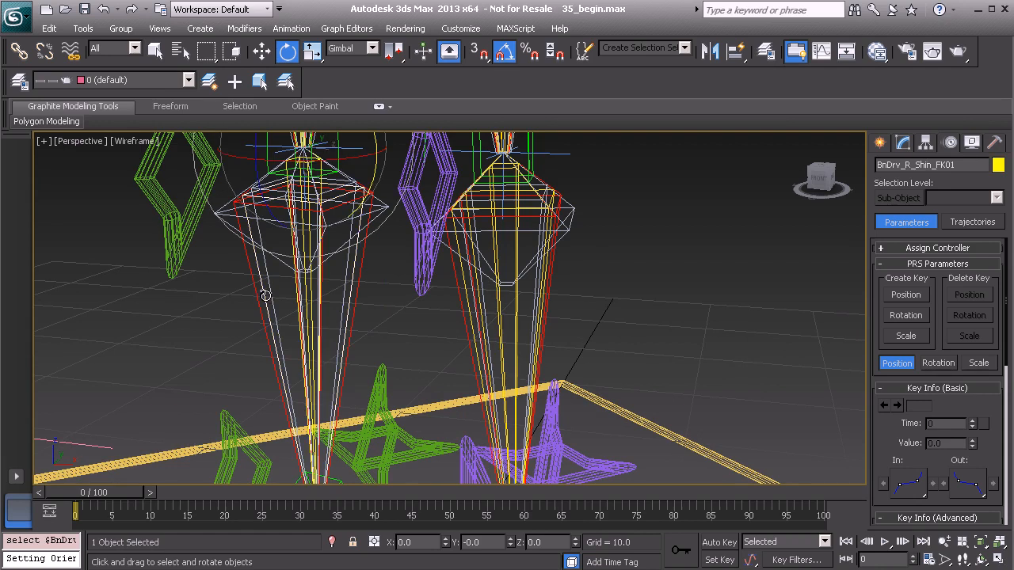
{"action": "right_click", "coordinate": [193, 315]}
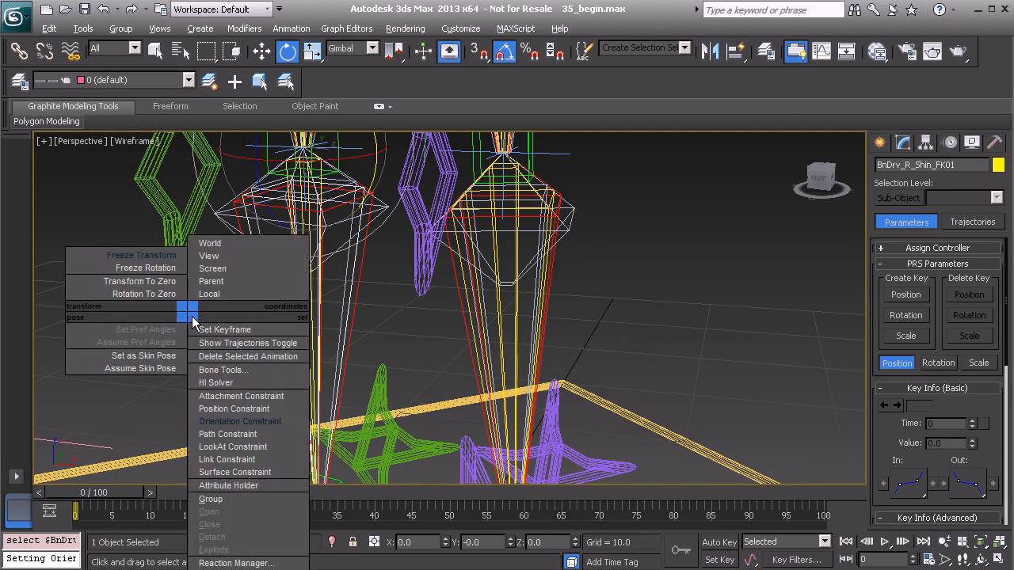
{"action": "left_click", "coordinate": [241, 421]}
{"action": "left_click", "coordinate": [166, 209]}
{"action": "key", "text": "w"}
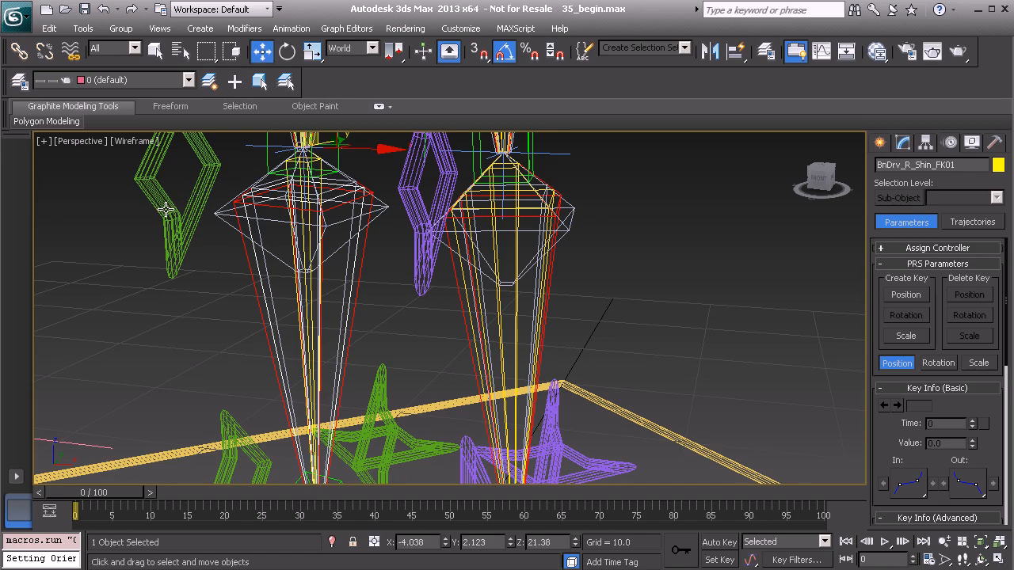
Test-rotate Anim_R_Shin_FK01 to check that it drives the right shin bone, and undo the rotation.
{"action": "scroll", "coordinate": [274, 199], "scroll_direction": "down", "scroll_amount": 4}
{"action": "middle_click_drag", "start_coordinate": [402, 269], "coordinate": [361, 231], "text": "alt"}
{"action": "left_click", "coordinate": [295, 257]}
{"action": "key", "text": "e"}
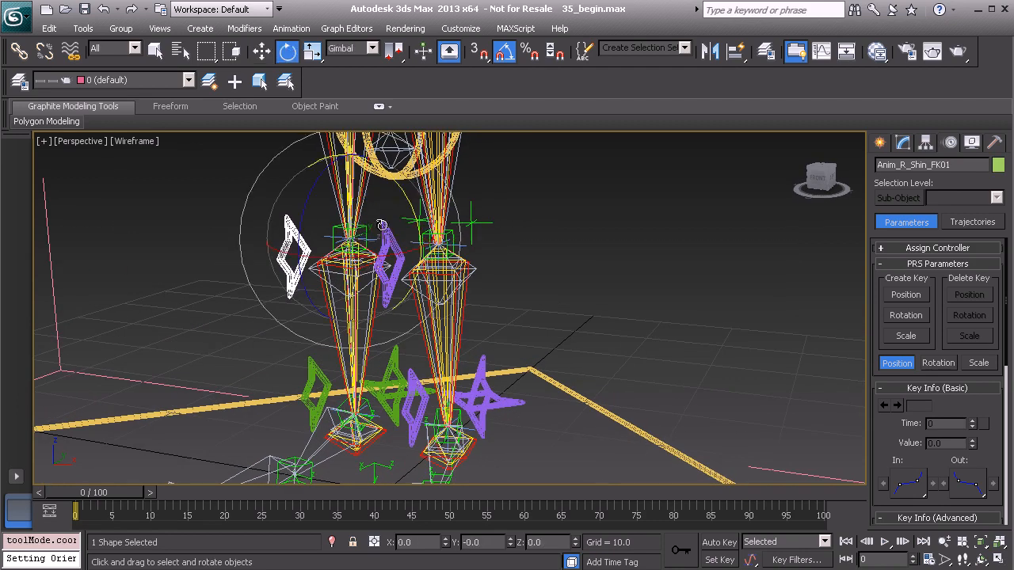
{"action": "left_click_drag", "start_coordinate": [409, 205], "coordinate": [409, 271]}
{"action": "key", "text": "ctrl+z"}
{"action": "middle_click_drag", "start_coordinate": [440, 255], "coordinate": [398, 273], "text": "alt"}
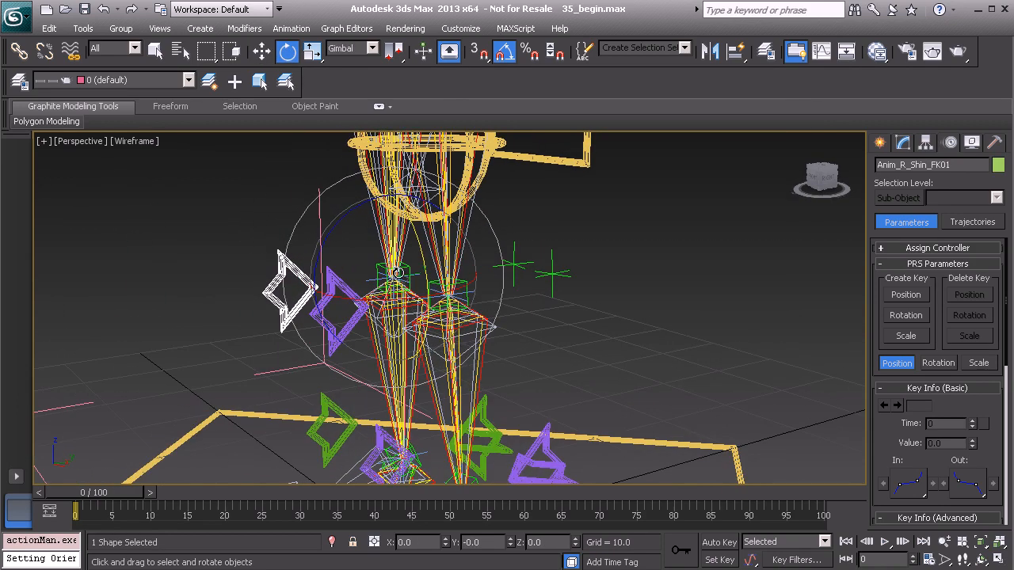
{"action": "middle_click_drag", "start_coordinate": [505, 298], "coordinate": [459, 288], "text": "alt"}
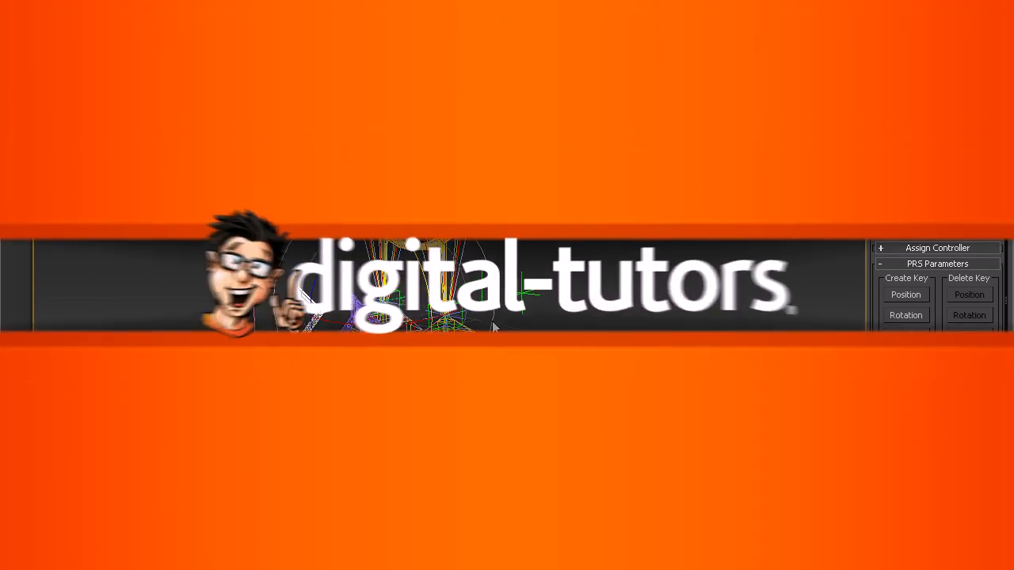